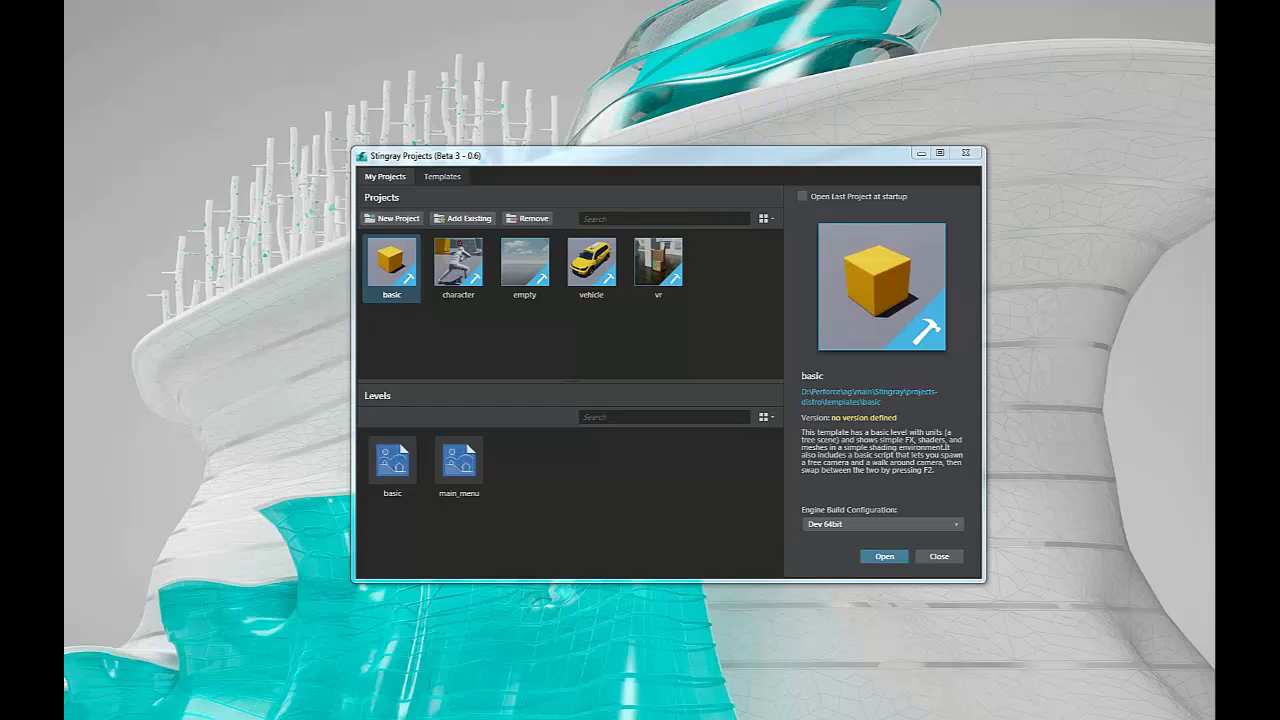
# - Open the character template project and load its content/levels/character level
pyautogui.click(458, 264)
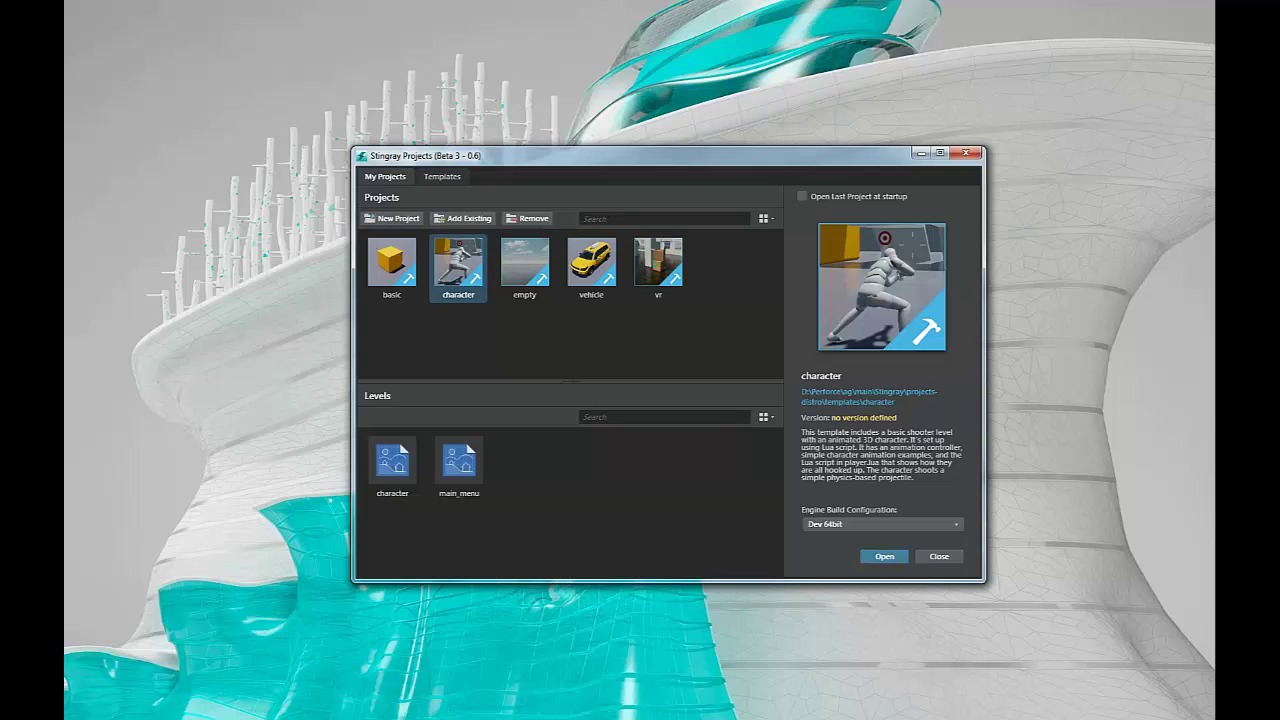
pyautogui.click(884, 556)
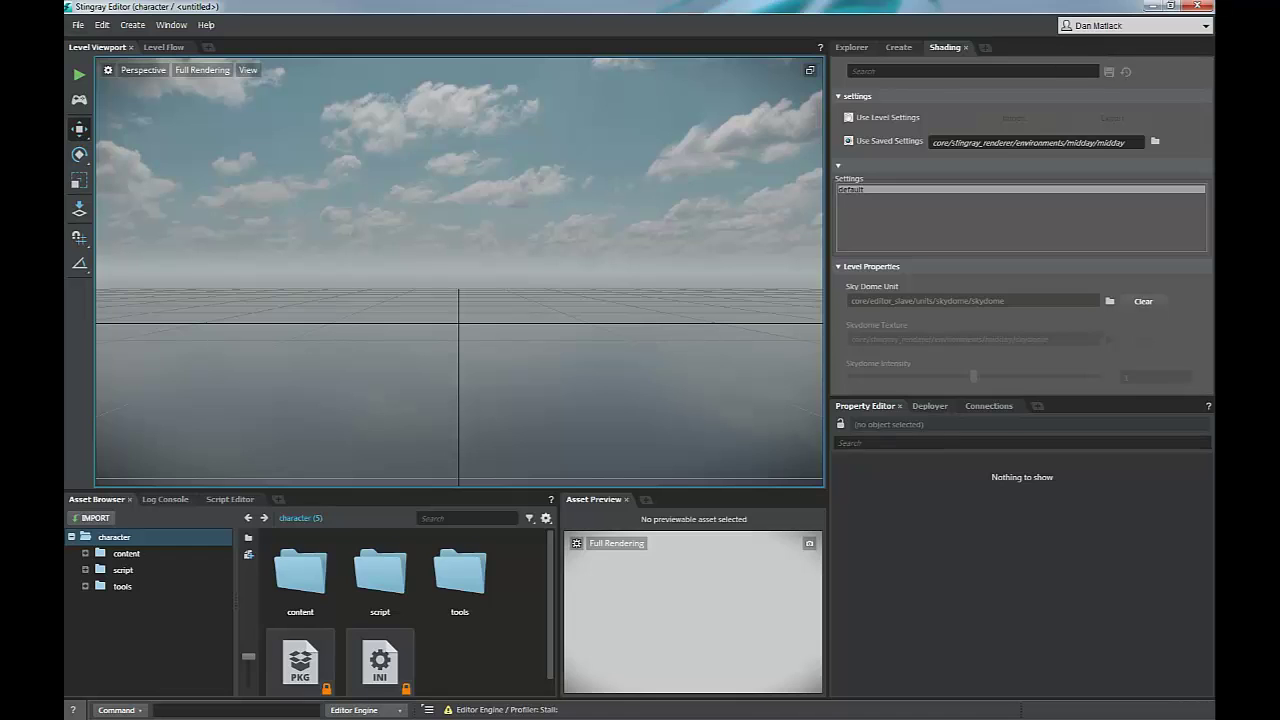
pyautogui.click(78, 25)
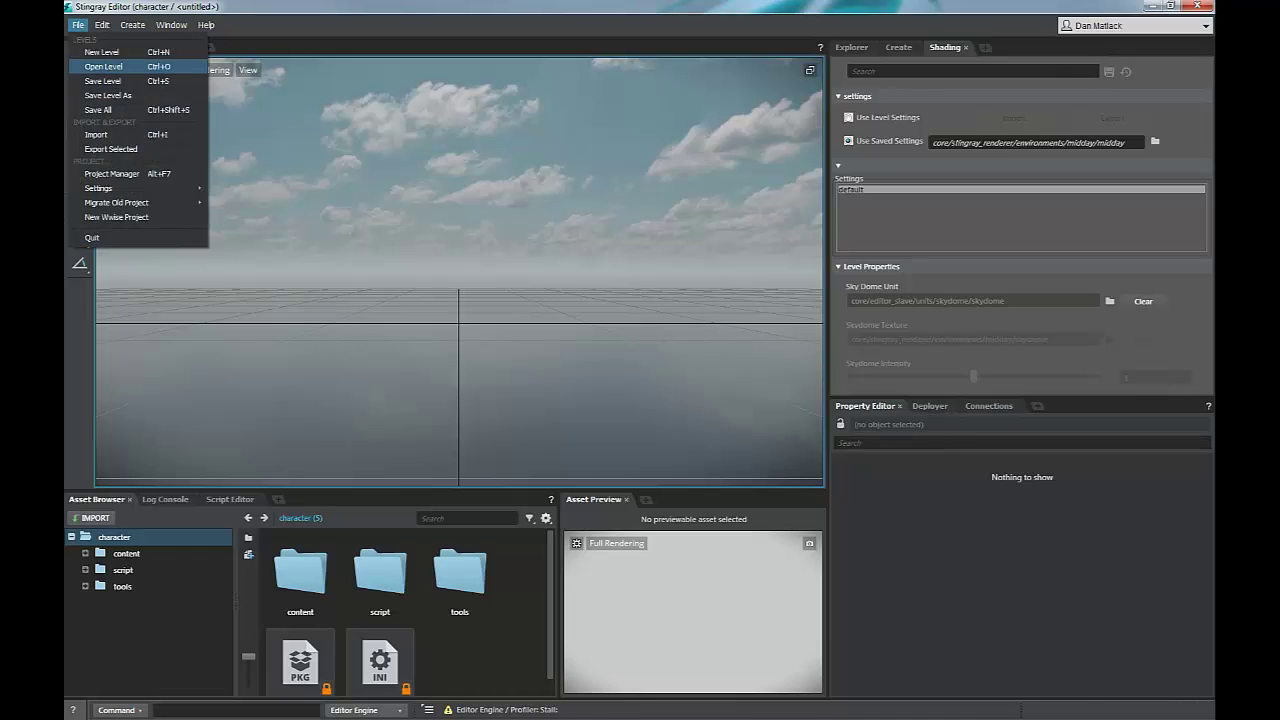
pyautogui.click(104, 67)
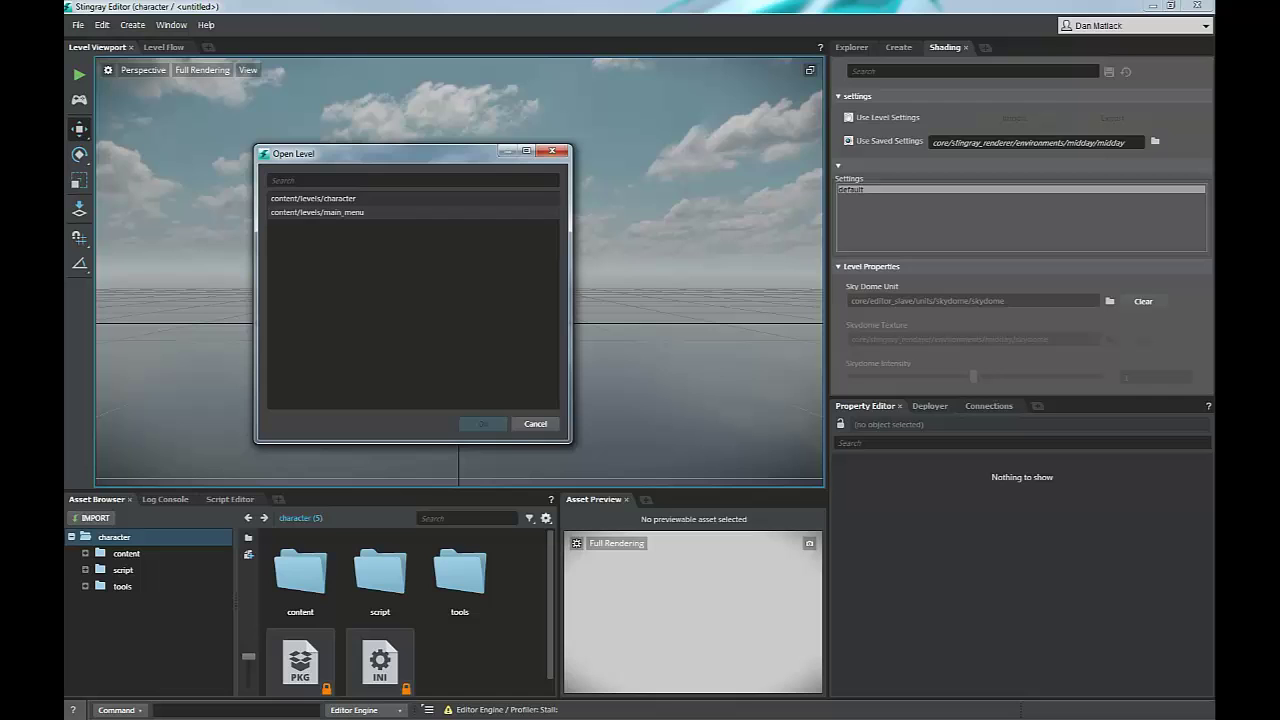
pyautogui.press('Down')
pyautogui.press('Return')
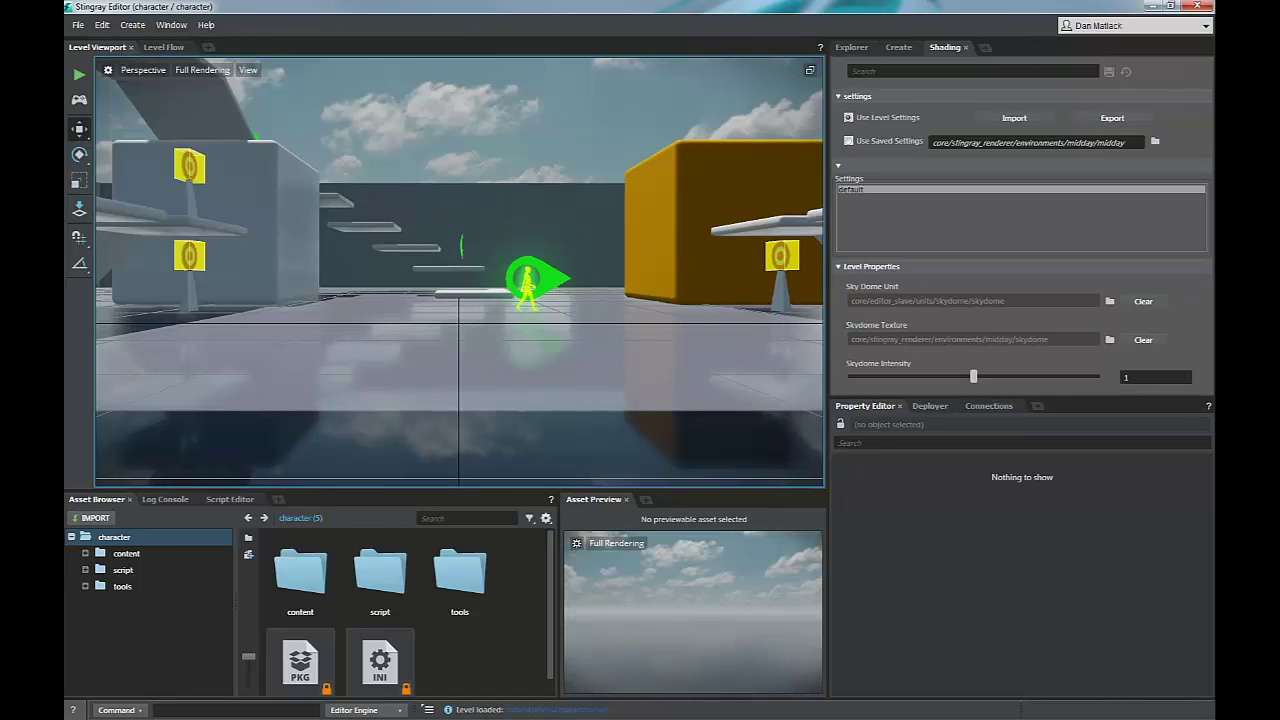
# - Run a test of the character level and walk the character forward and sideways through the arena
pyautogui.moveTo(460, 272); pyautogui.dragTo(445, 360, button='right')
pyautogui.press('s')
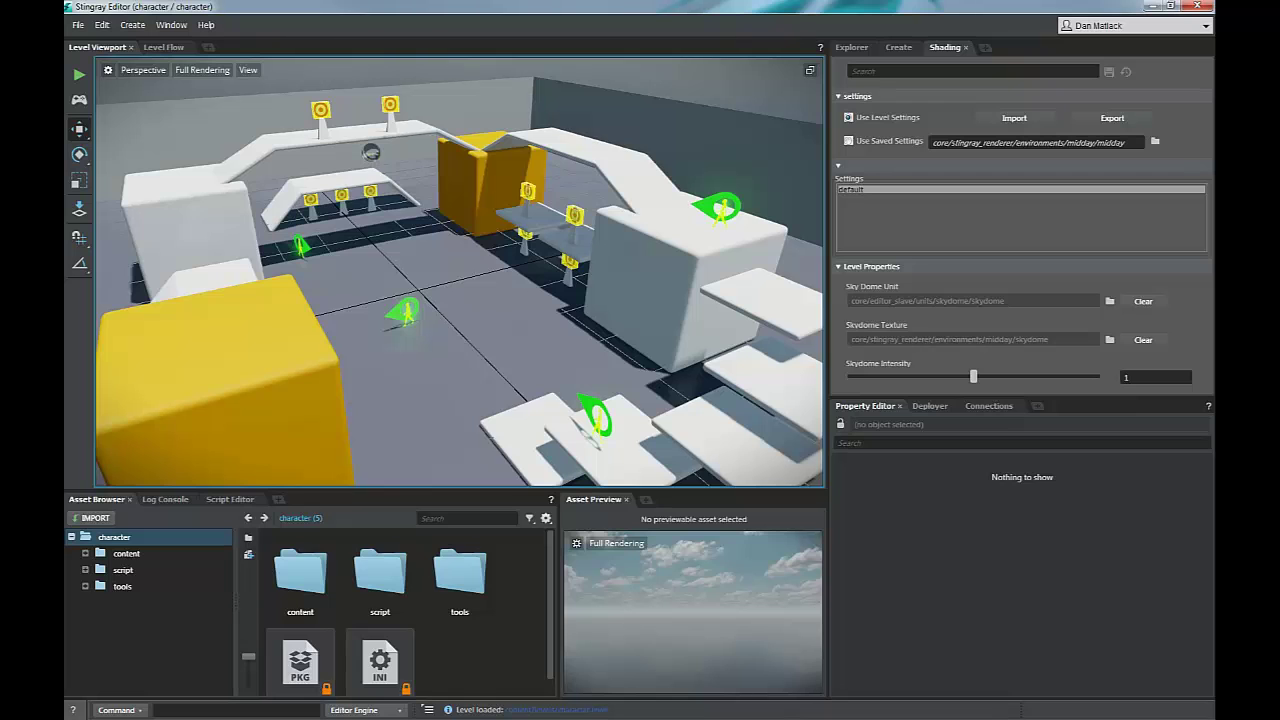
pyautogui.click(79, 75)
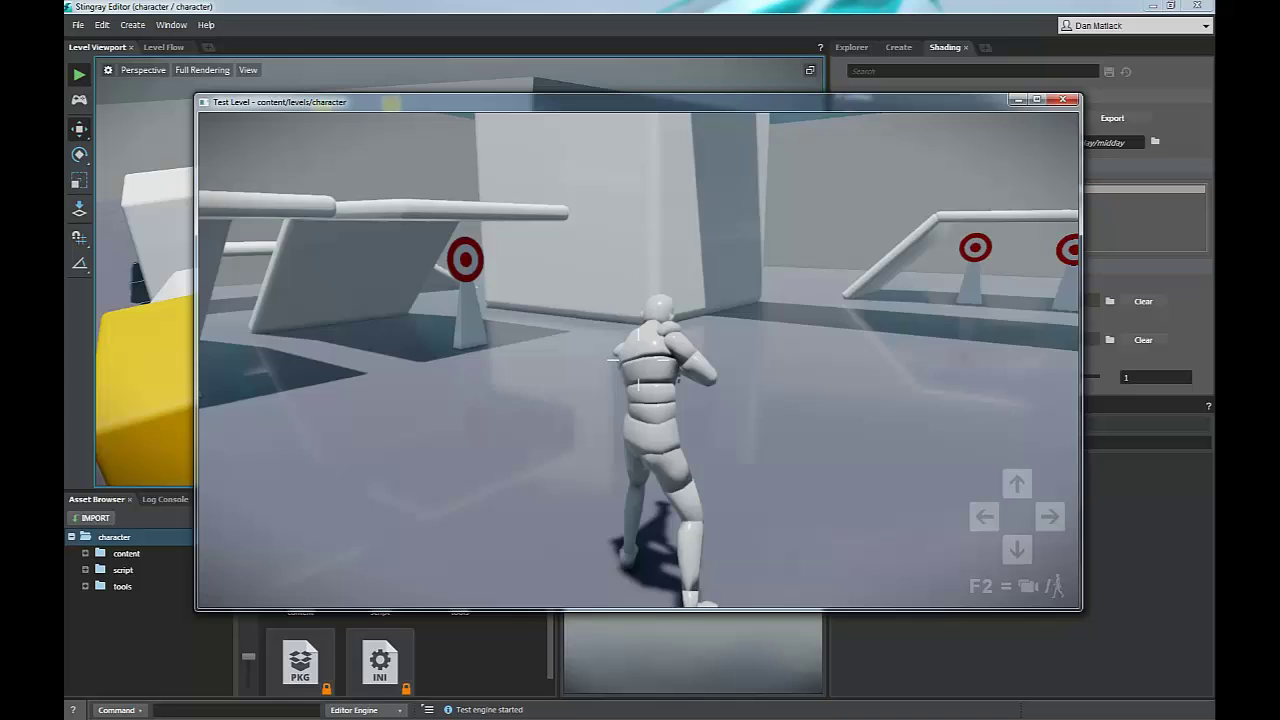
pyautogui.press('w')
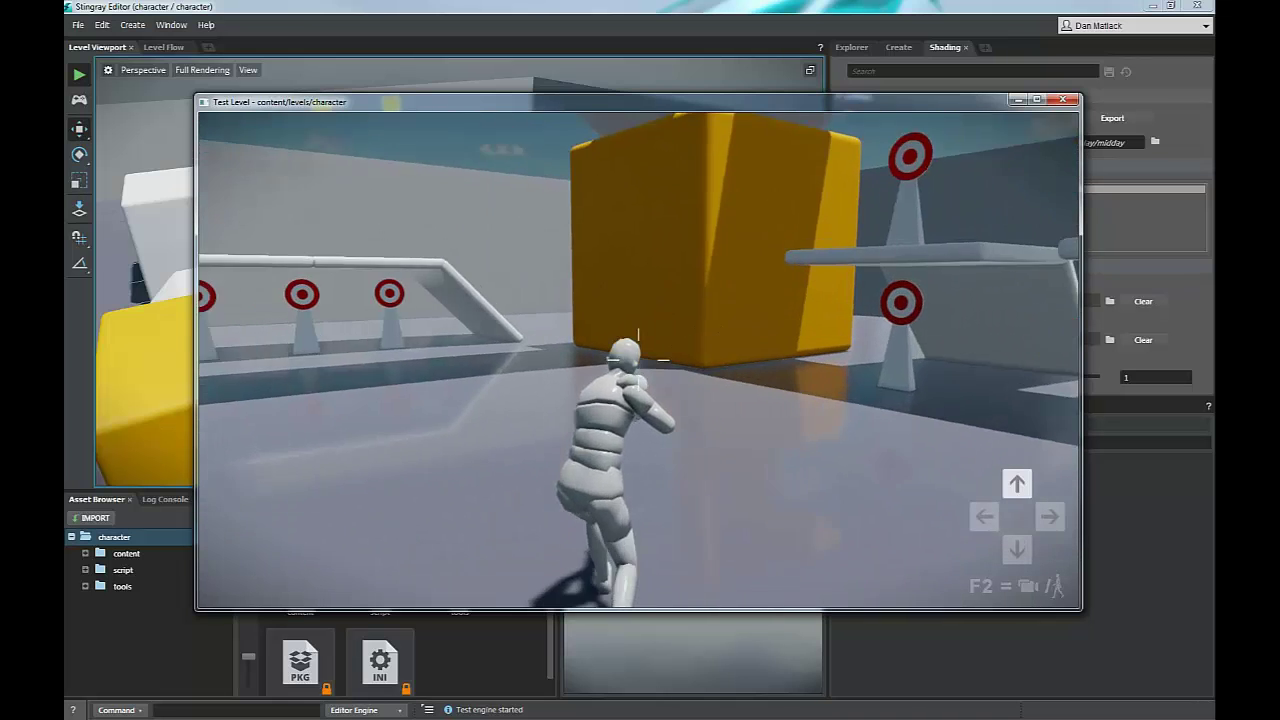
pyautogui.press('a')
pyautogui.press('d')
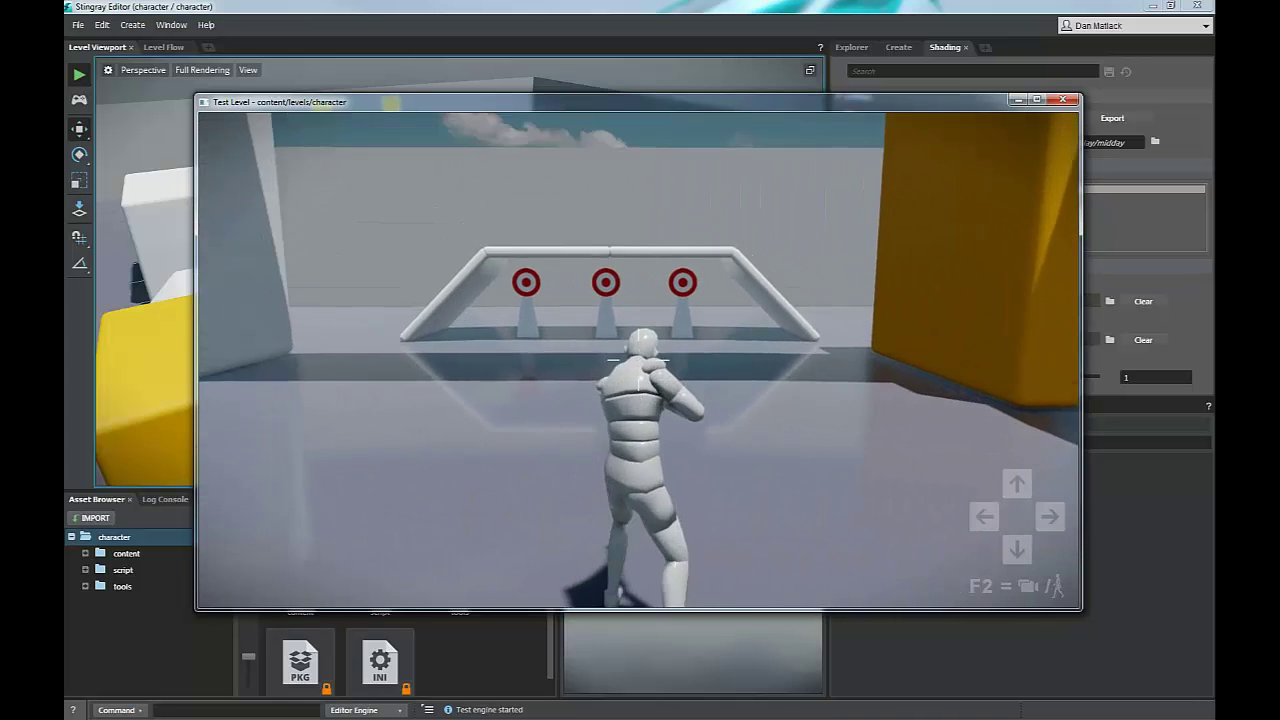
# - Crouch the character and fire several projectiles across the arena
pyautogui.press('ctrl')
pyautogui.click(638, 360)
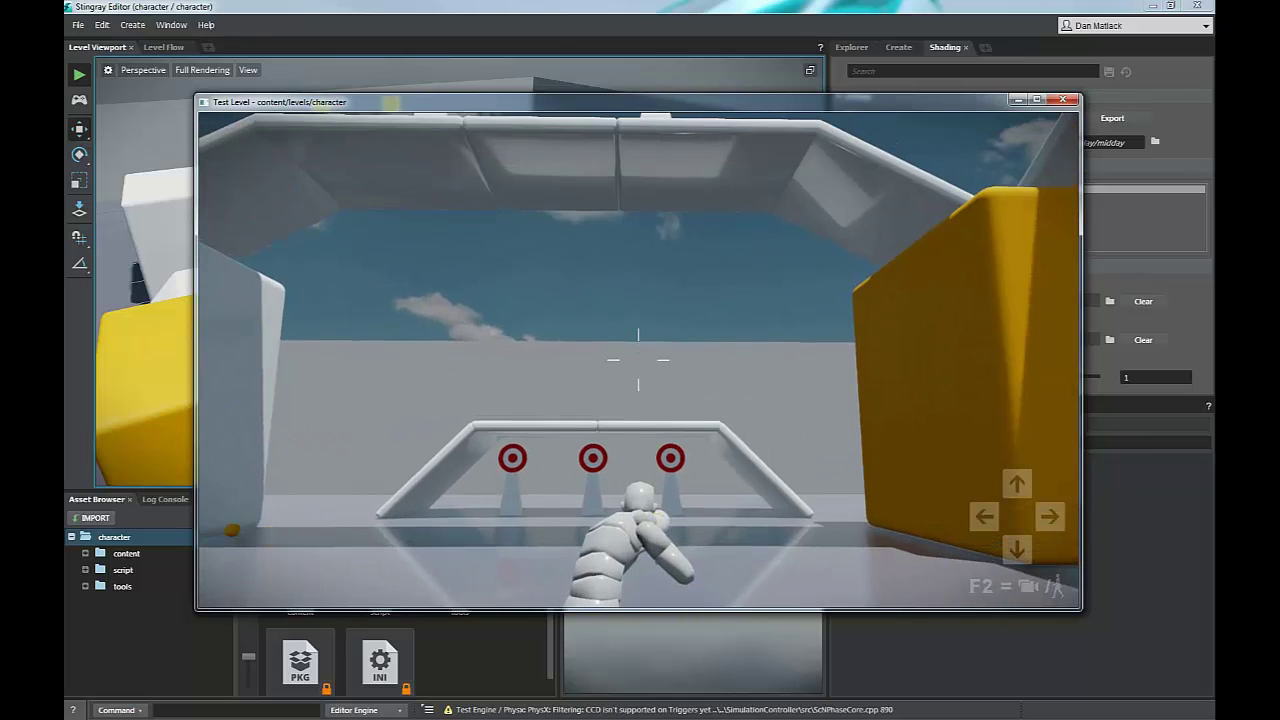
pyautogui.click(638, 360)
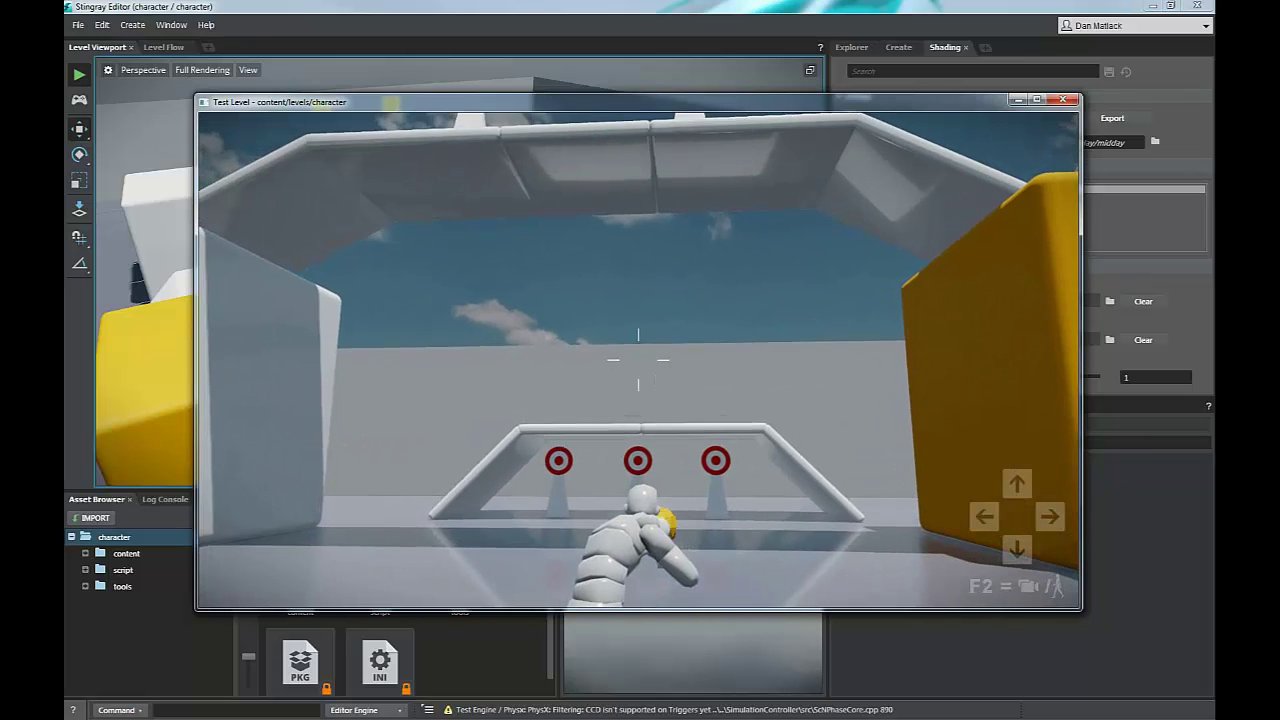
pyautogui.click(638, 360)
pyautogui.click(638, 360)
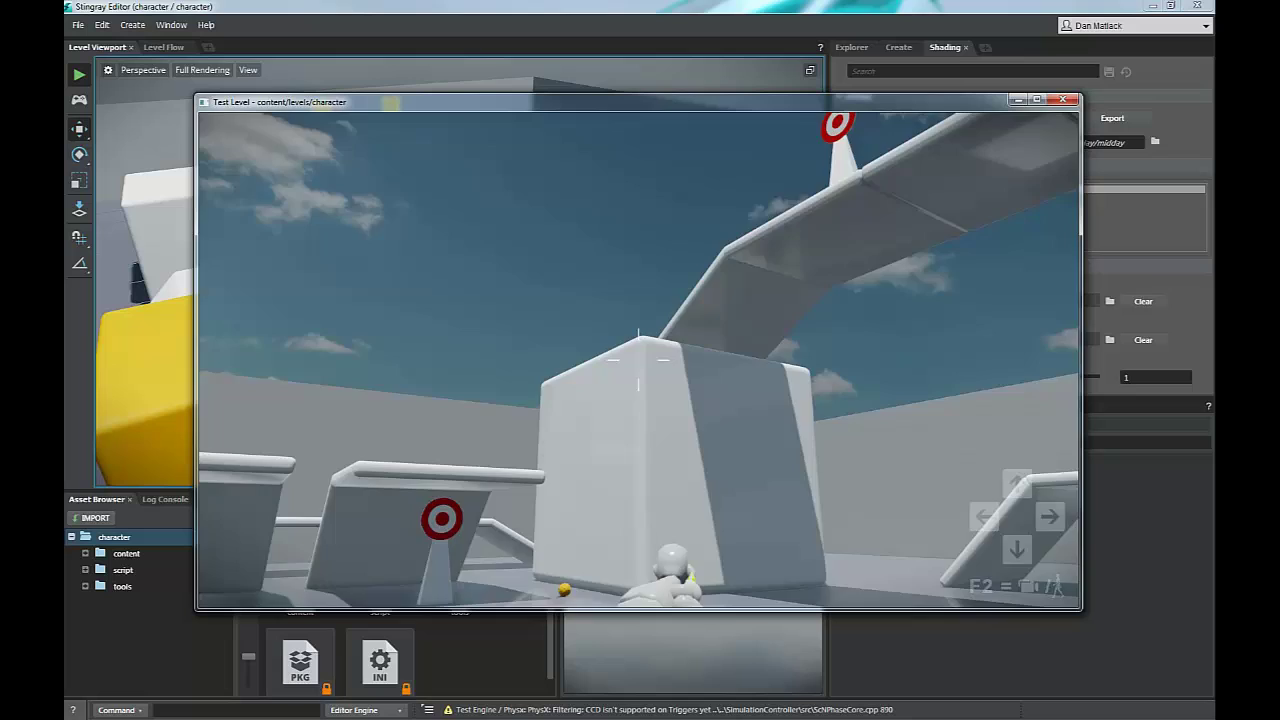
# - Run and jump the character around the platforms and targets, and end the level test
pyautogui.press('w')
pyautogui.press('space')
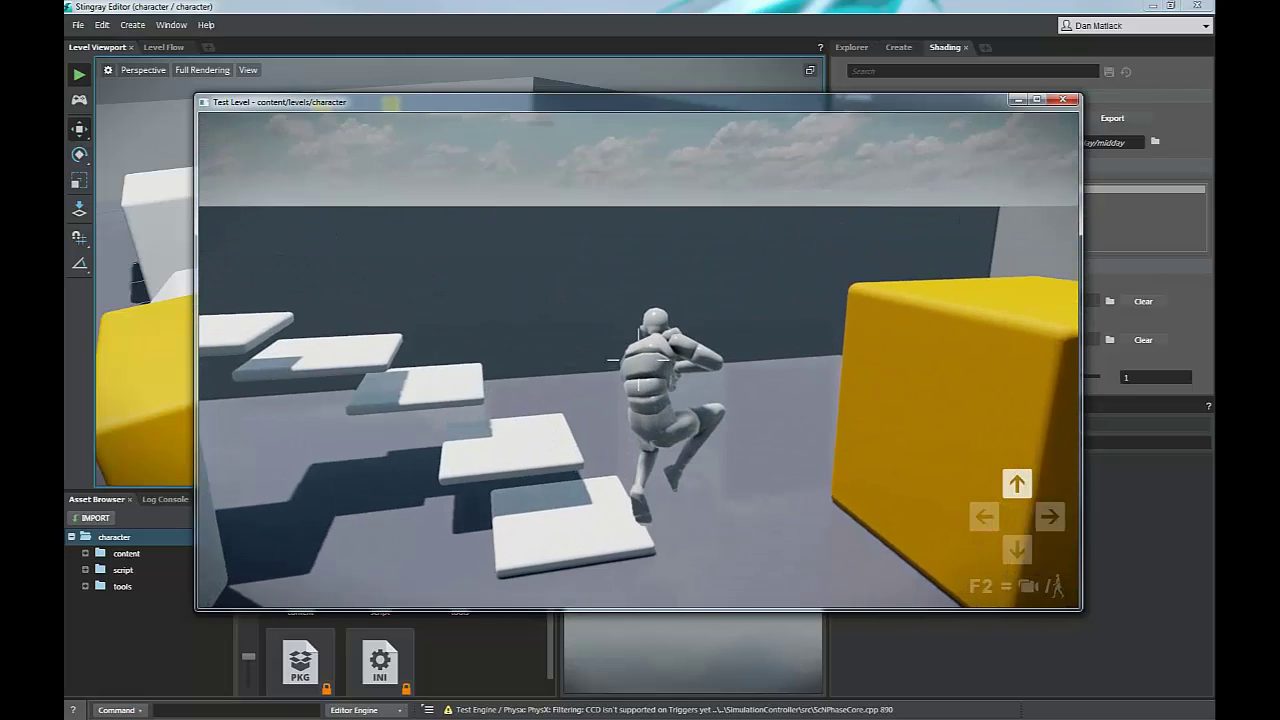
pyautogui.press('d')
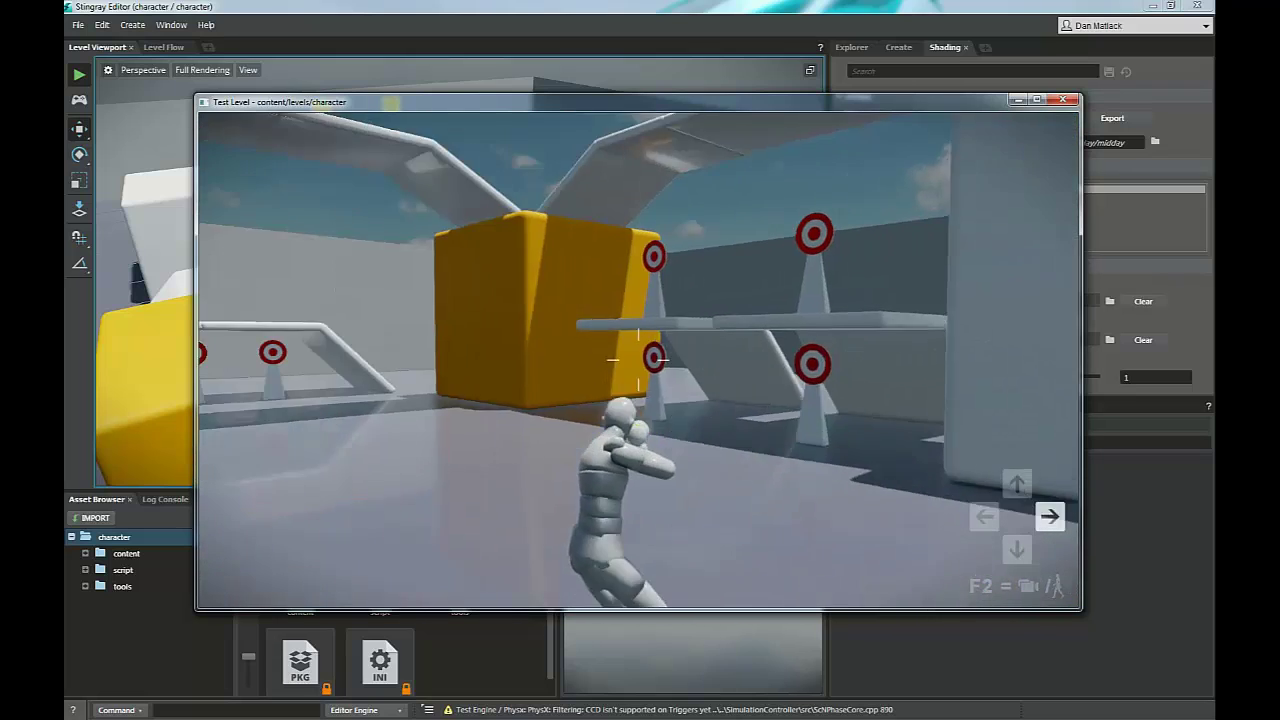
pyautogui.press('w')
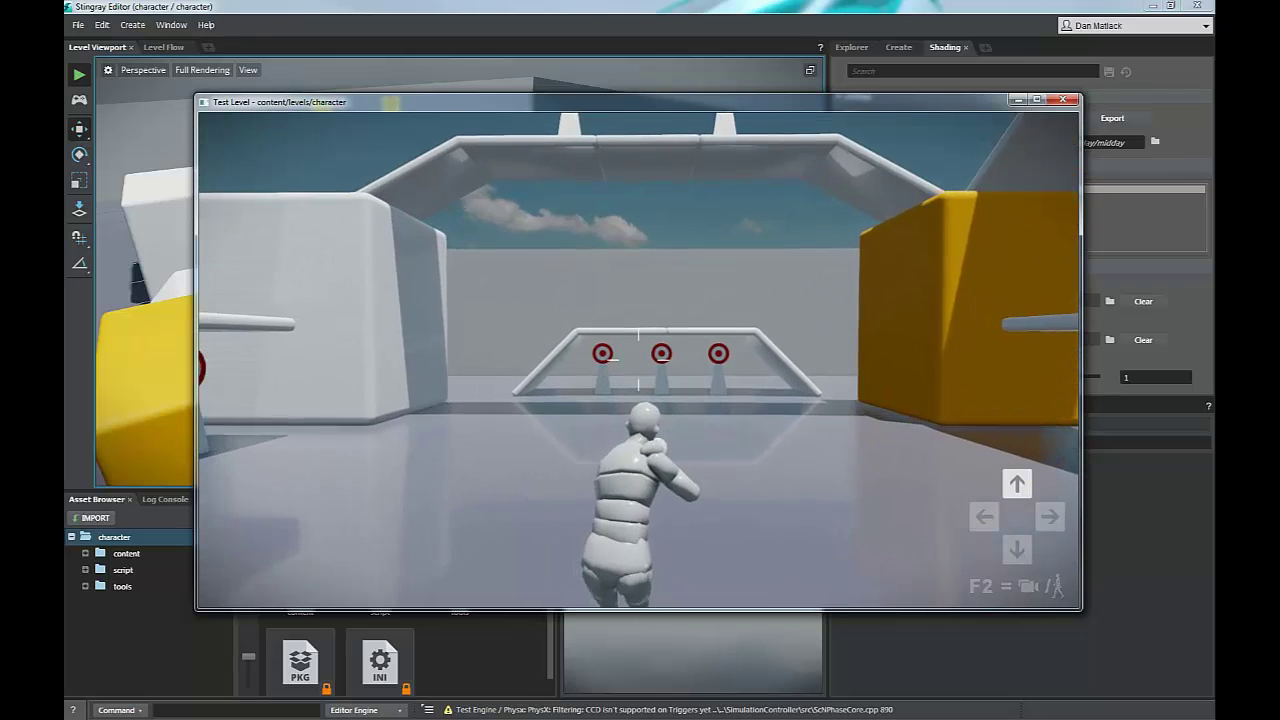
pyautogui.press('d')
pyautogui.press('w')
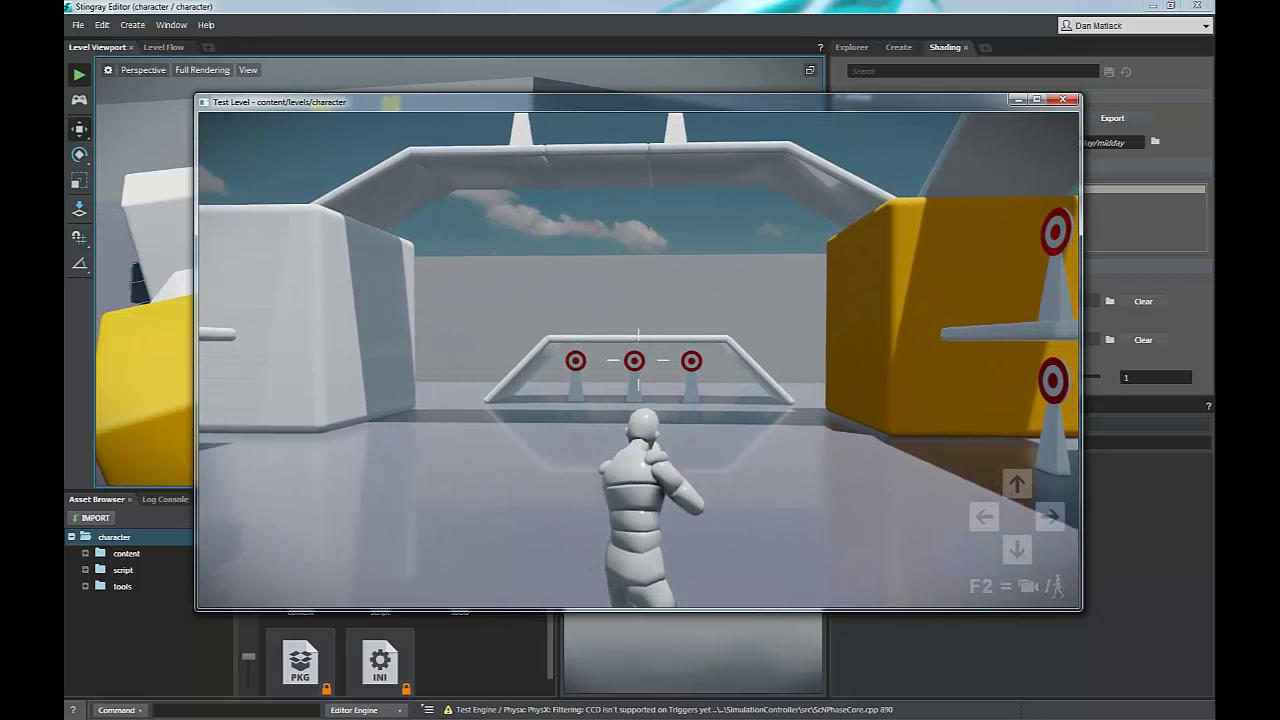
pyautogui.press('Escape')
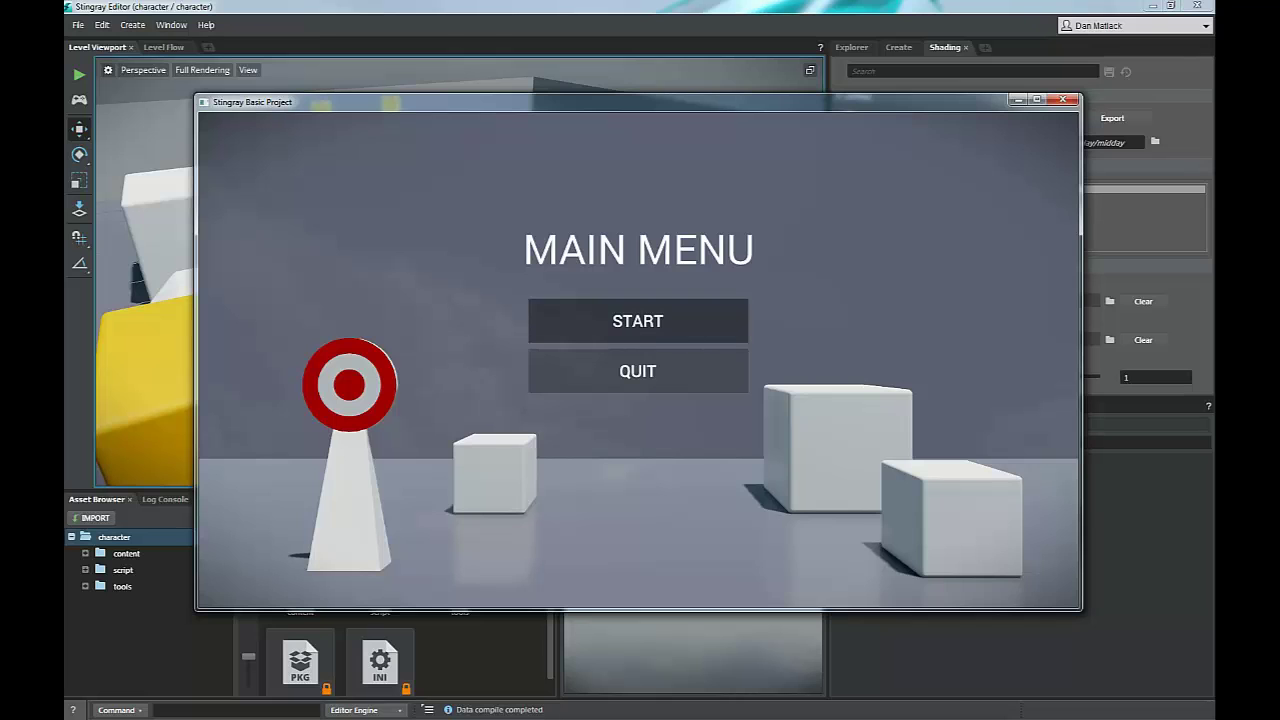
# - Start the game from the project's main menu and fly around the arena with the free camera
pyautogui.click(638, 321)
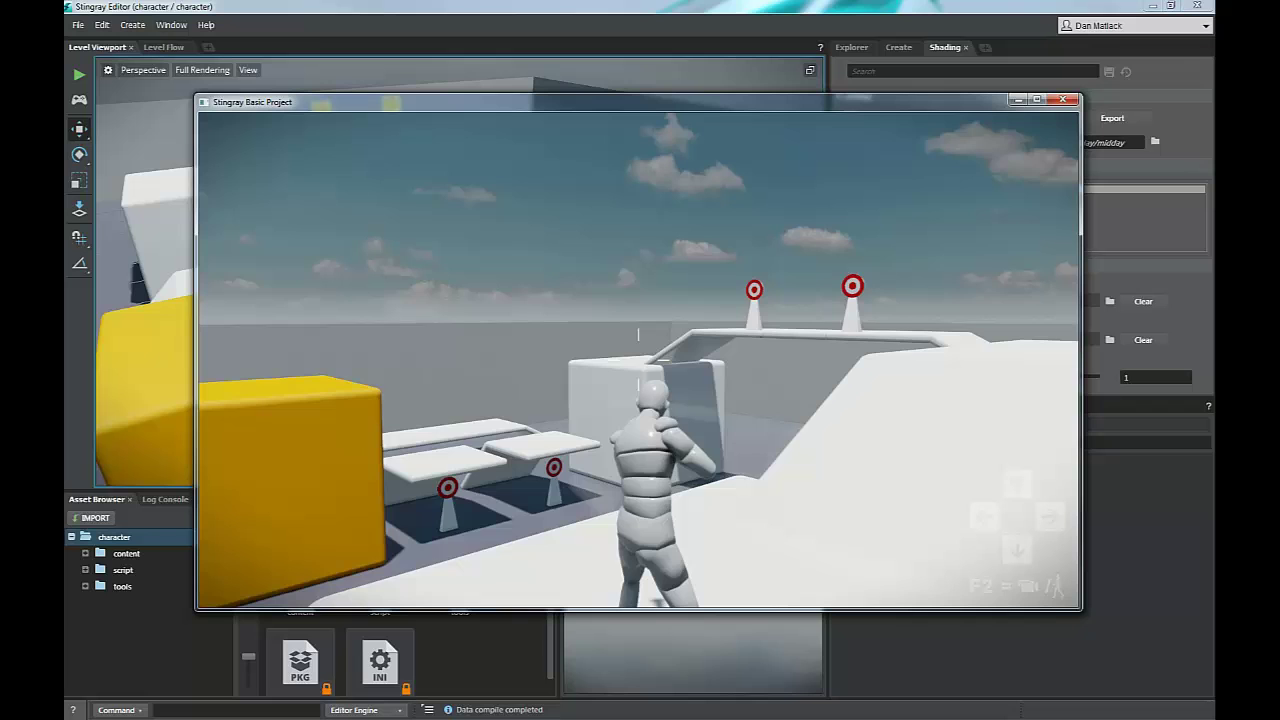
pyautogui.press('F2')
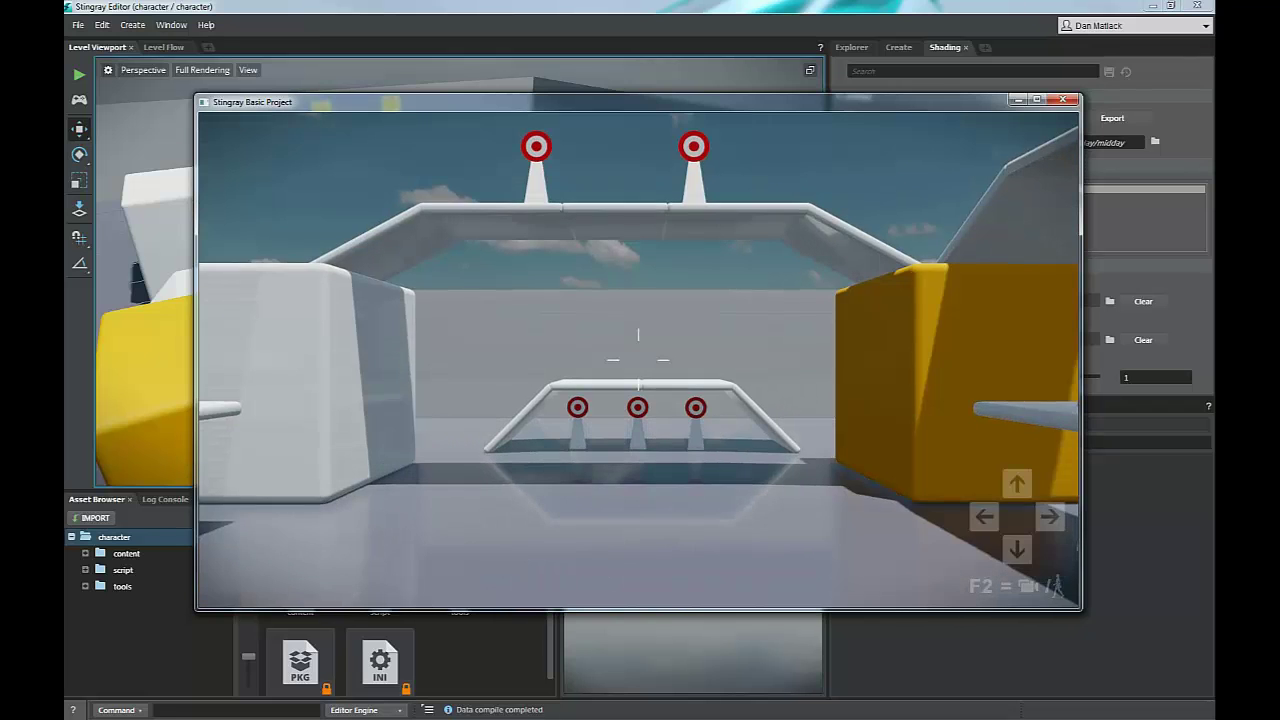
pyautogui.press('a')
pyautogui.press('s')
pyautogui.press('d')
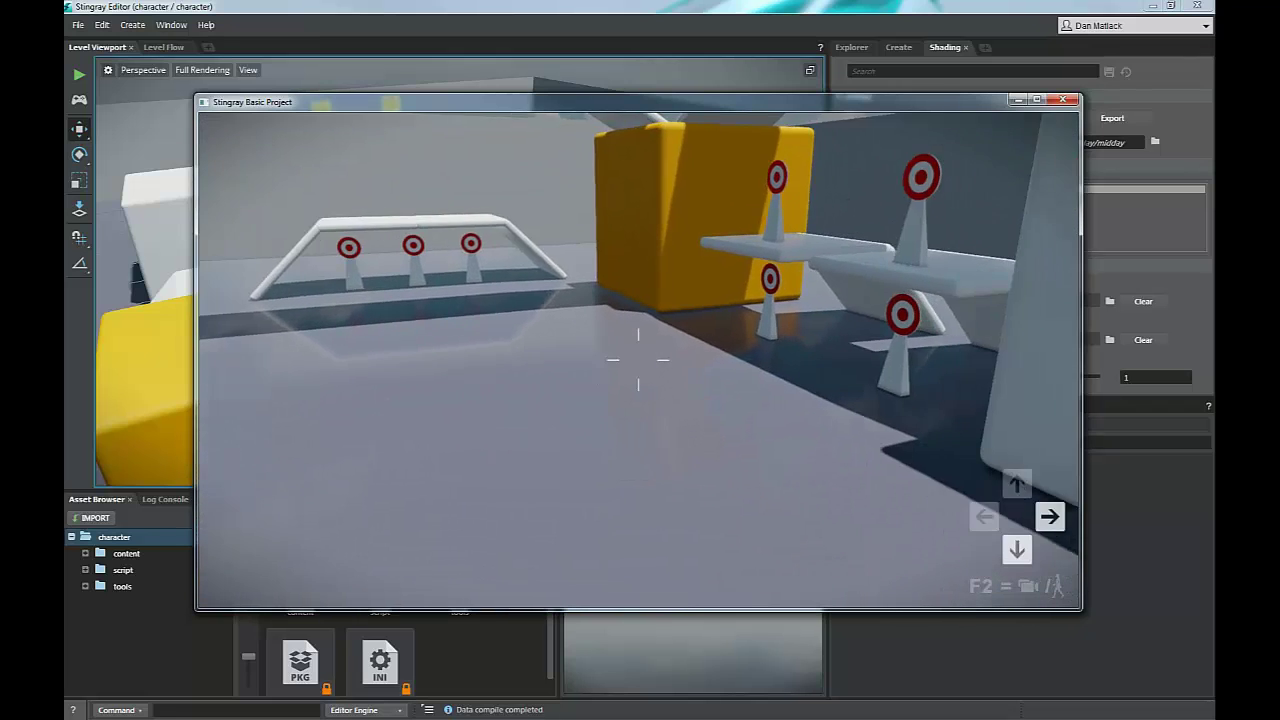
pyautogui.press('w')
pyautogui.press('a')
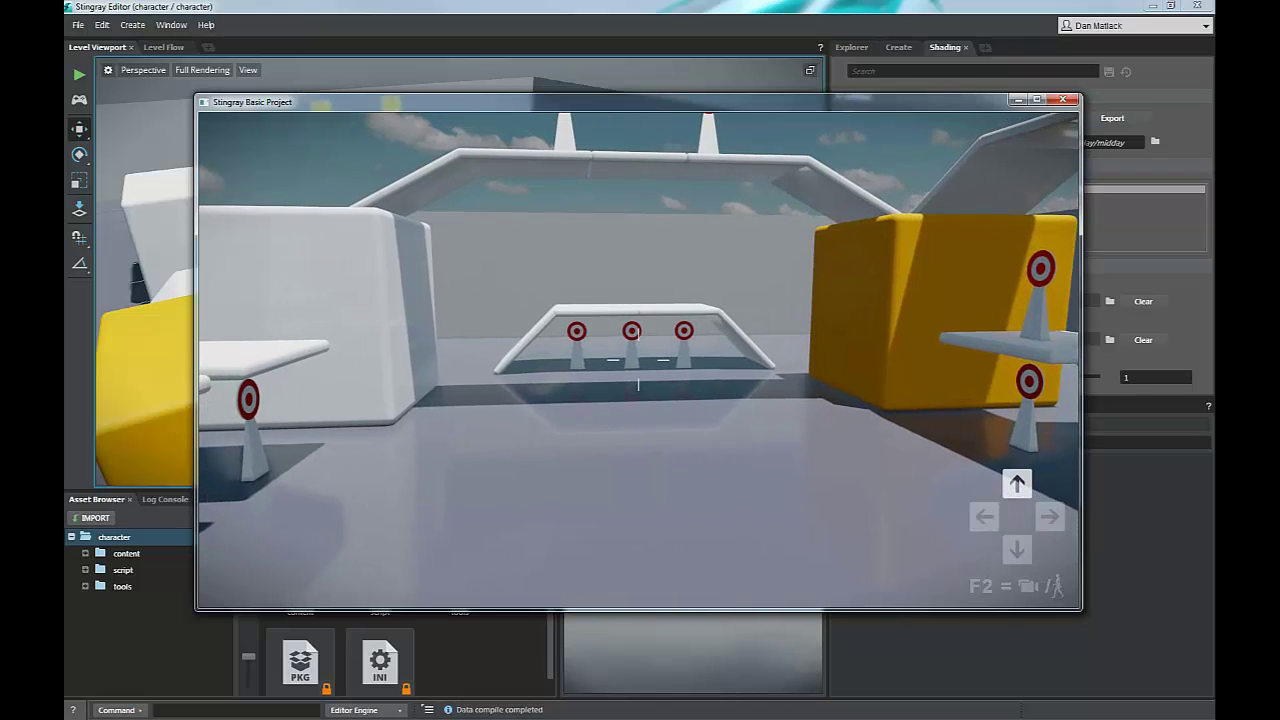
# - Switch repeatedly between the character view and the free camera, and quit the game from its main menu
pyautogui.press('F2')
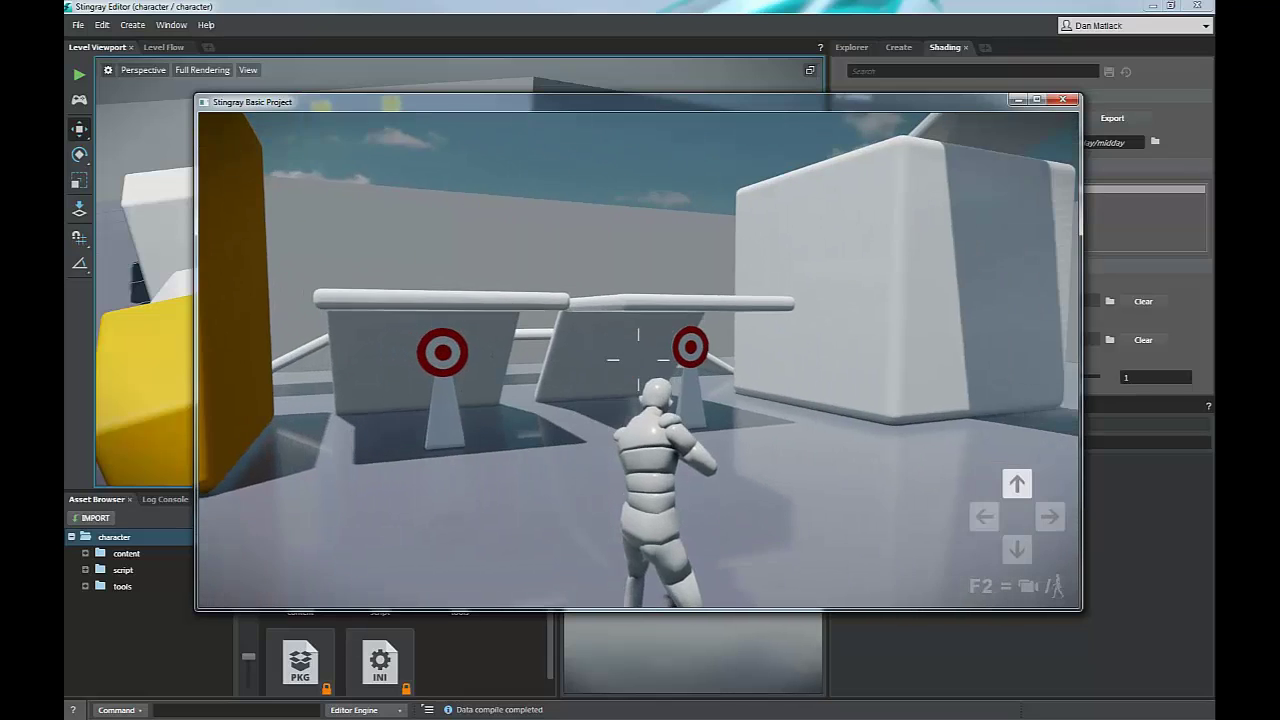
pyautogui.press('F2')
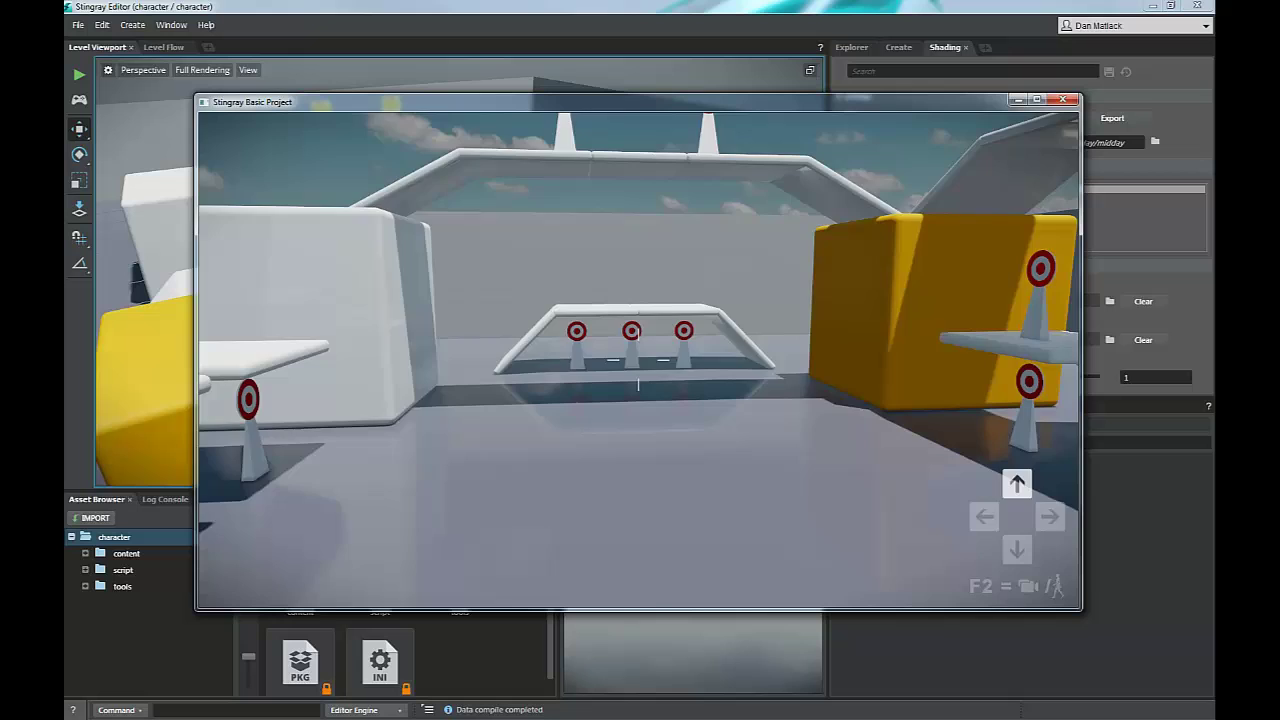
pyautogui.press('F2')
pyautogui.press('F2')
pyautogui.press('F2')
pyautogui.press('F2')
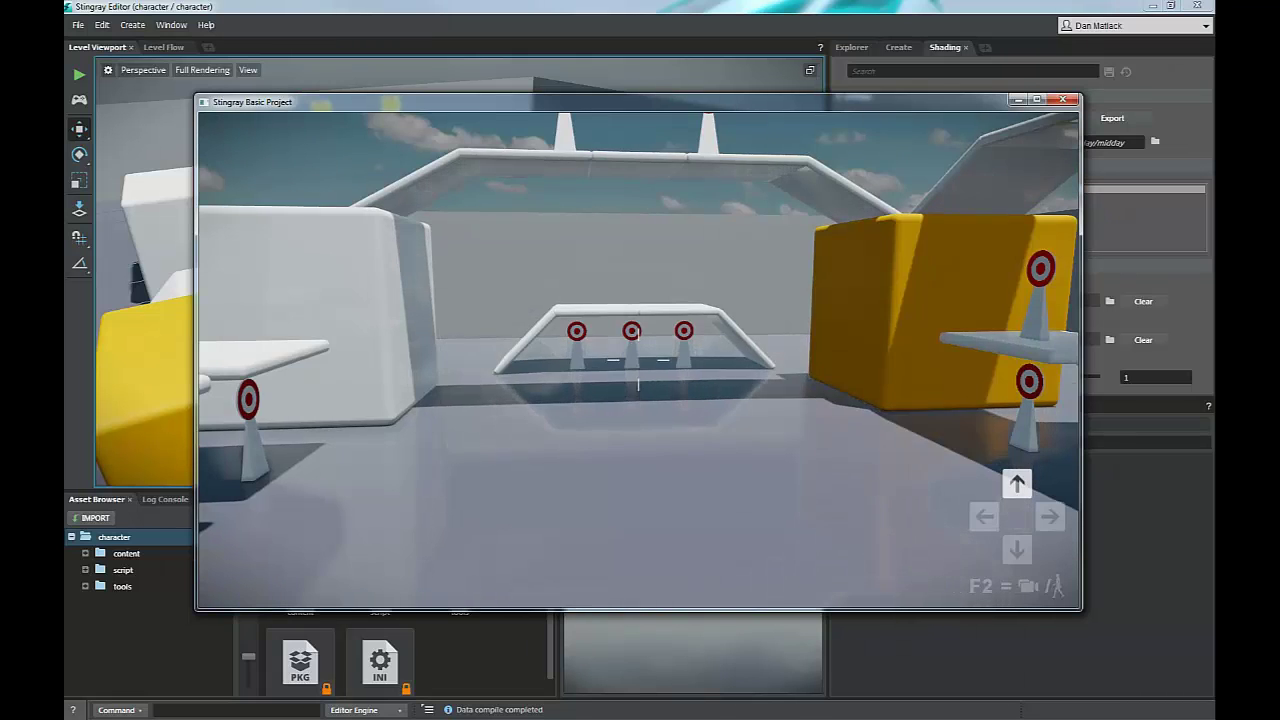
pyautogui.press('F2')
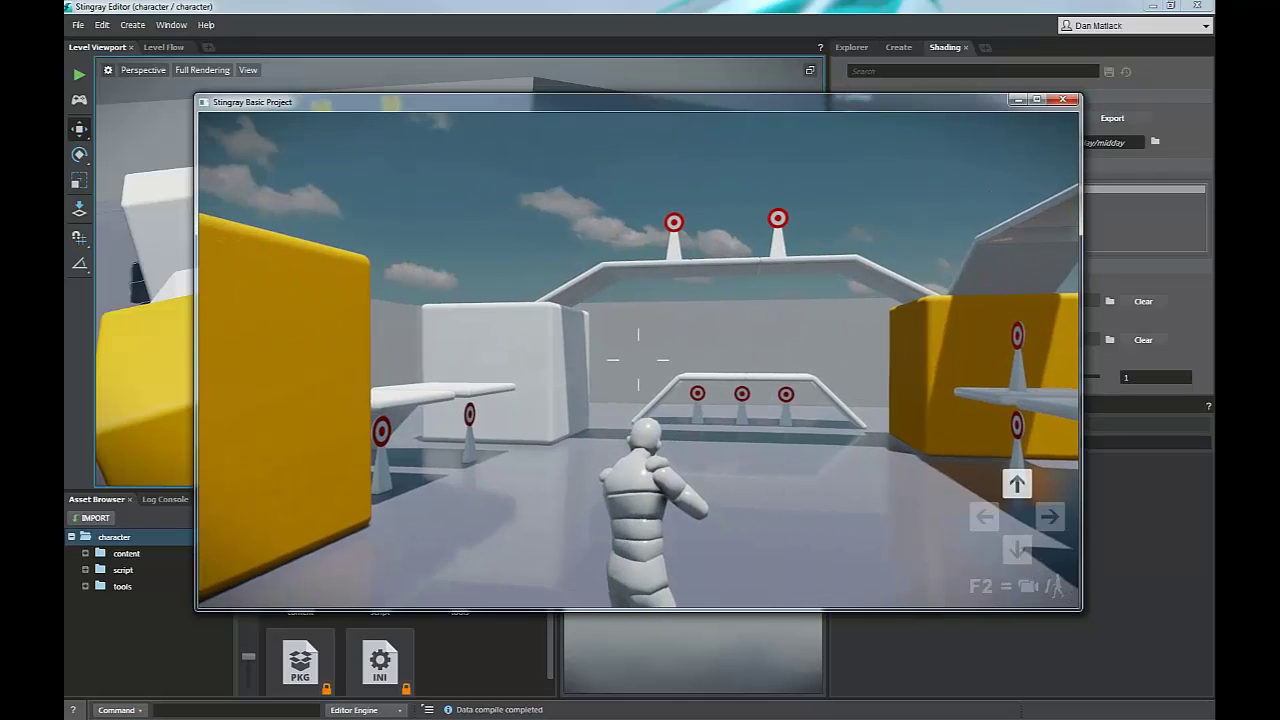
pyautogui.press('Escape')
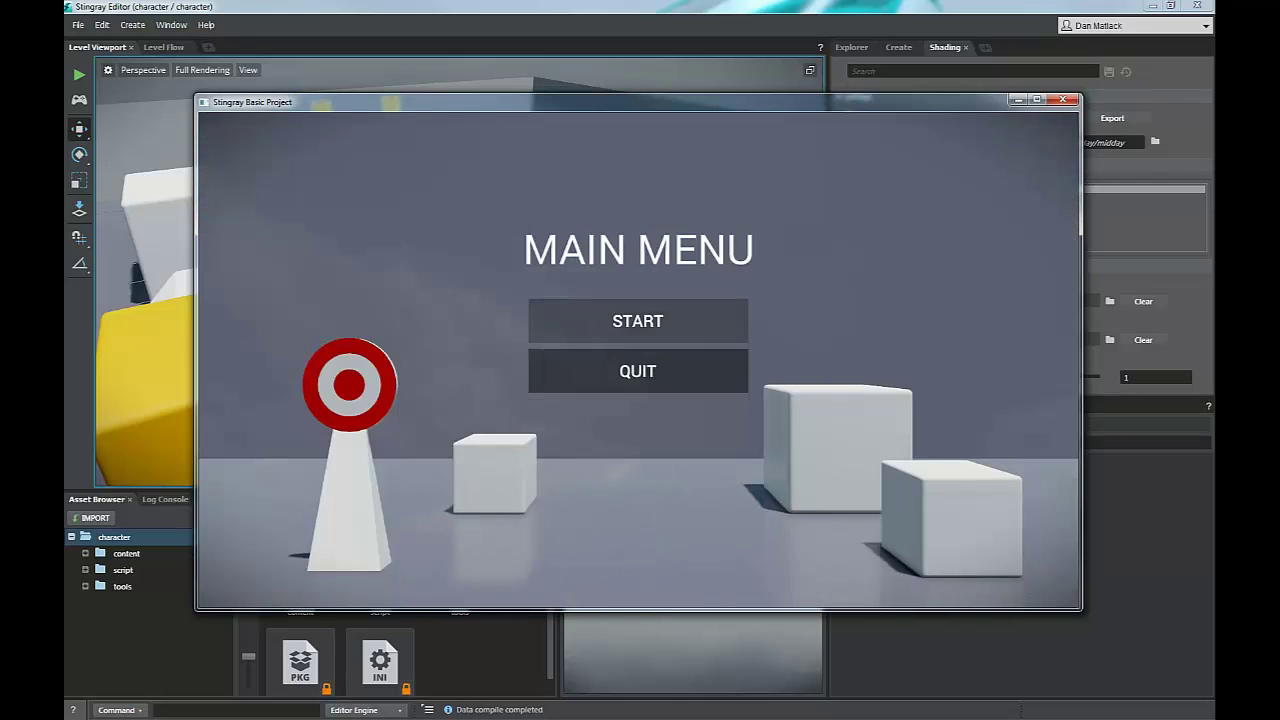
pyautogui.click(638, 322)
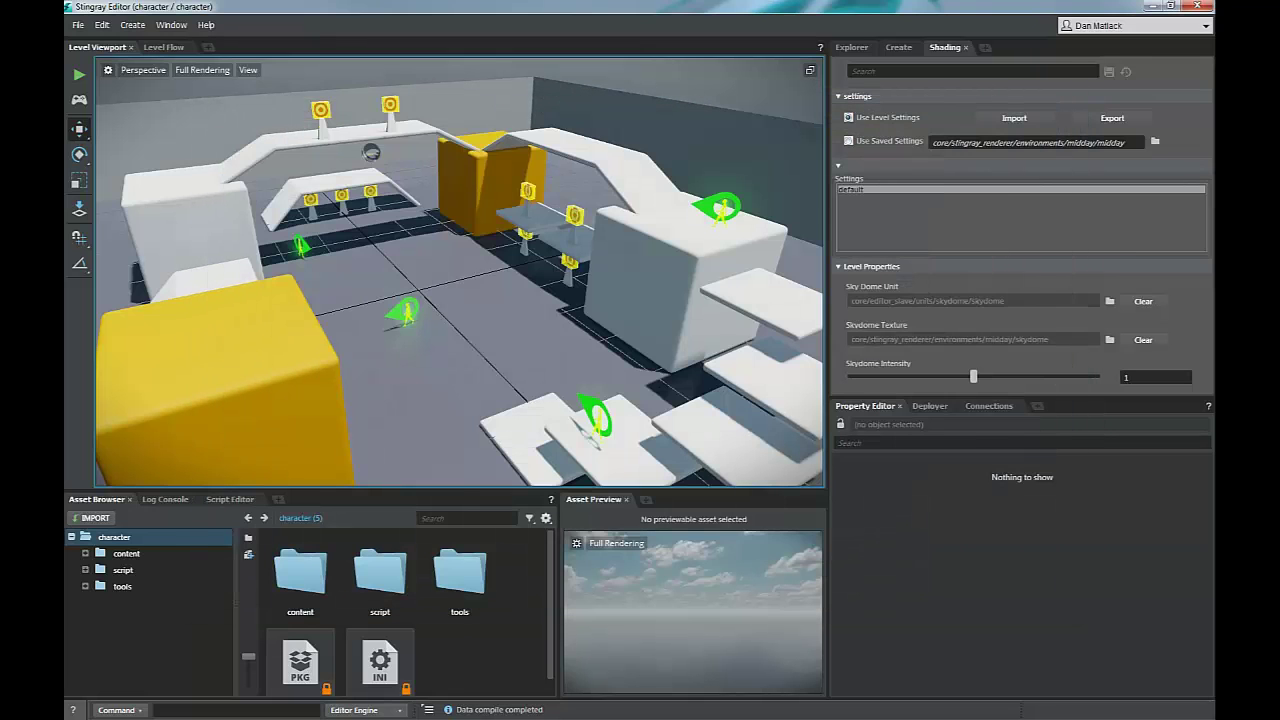
# - Widen the Asset Browser and open the content/models/character folder
pyautogui.moveTo(460, 272)
pyautogui.mouseDown(button='right')
pyautogui.moveTo(410, 272)
pyautogui.moveTo(450, 275)
pyautogui.mouseUp(button='right')
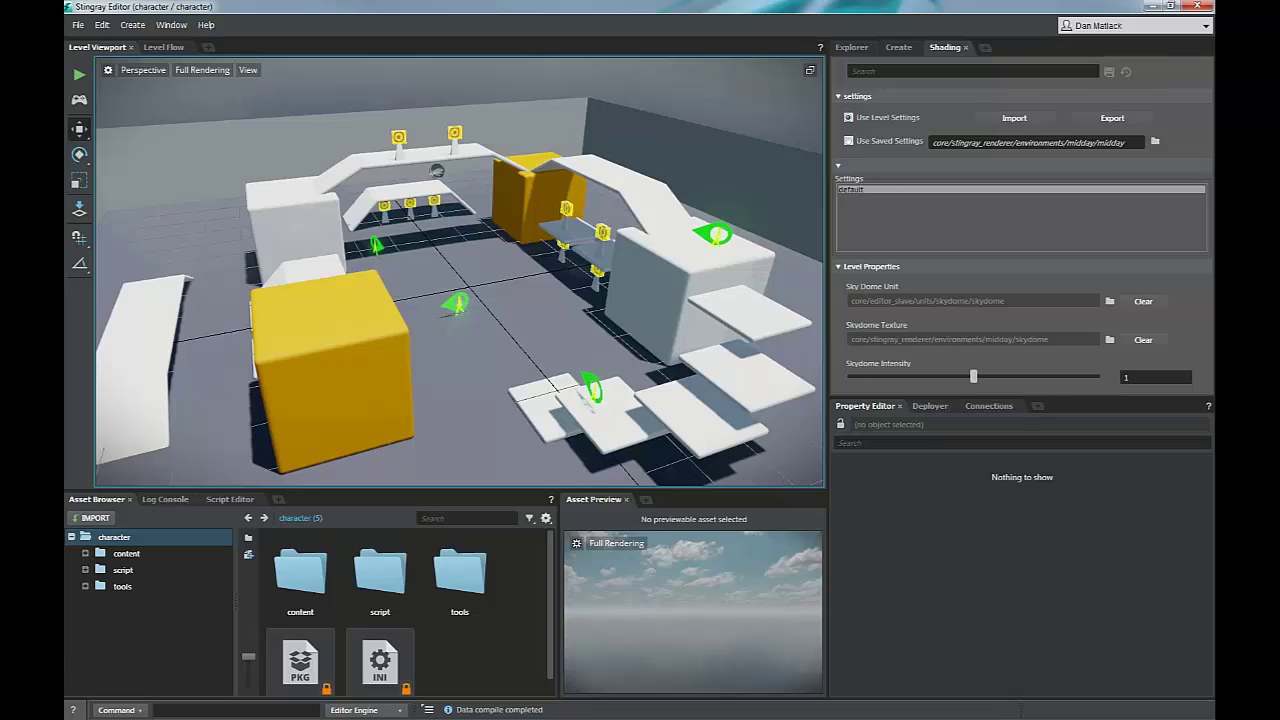
pyautogui.moveTo(560, 597); pyautogui.dragTo(610, 597)
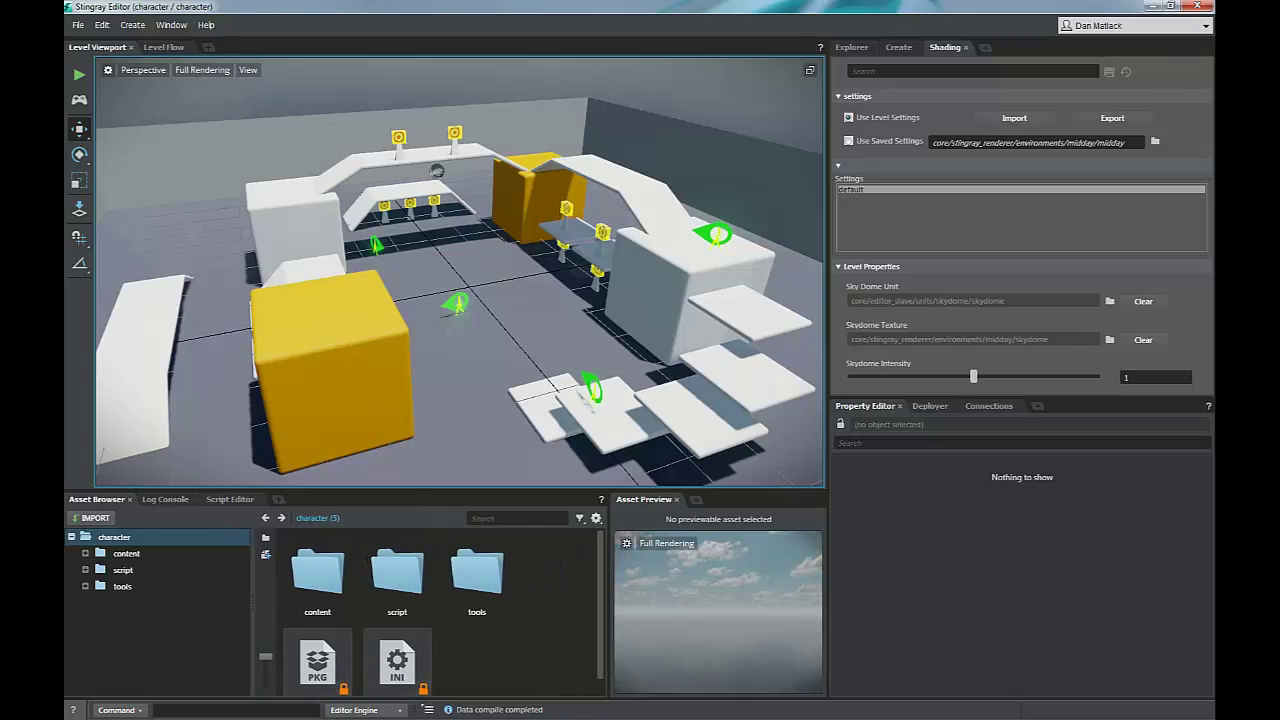
pyautogui.doubleClick(317, 572)
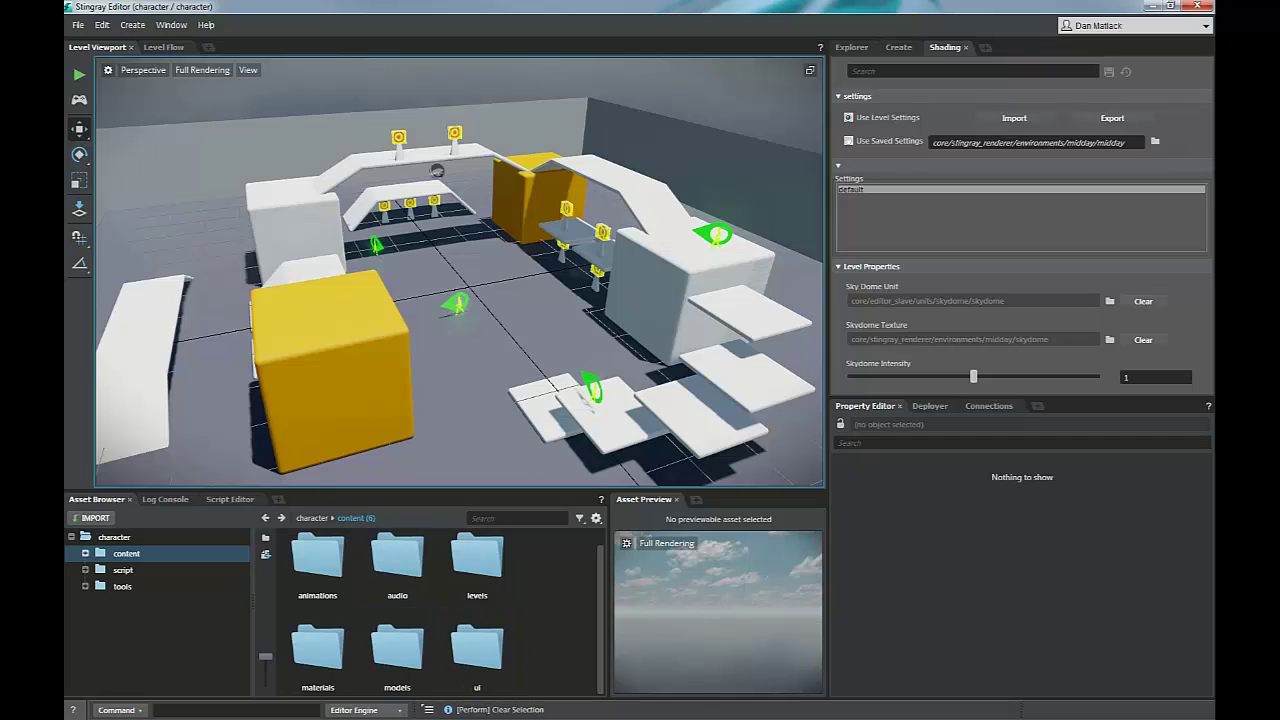
pyautogui.doubleClick(397, 650)
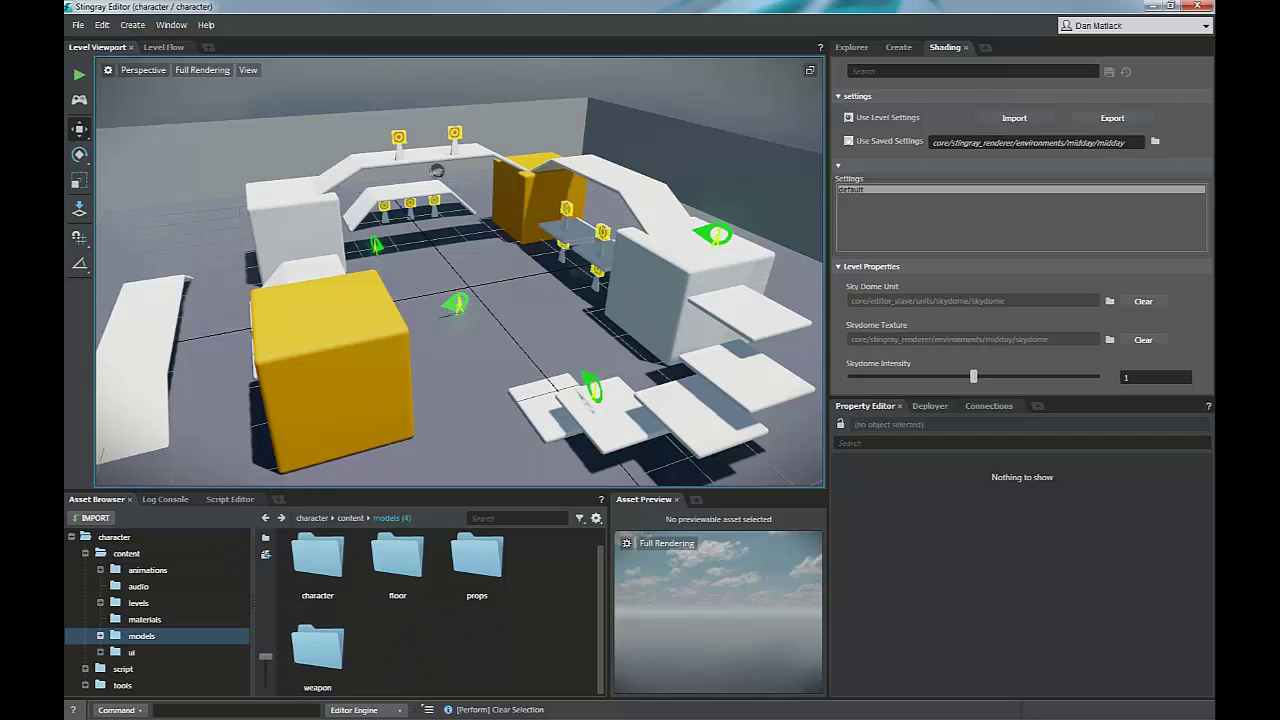
pyautogui.doubleClick(317, 560)
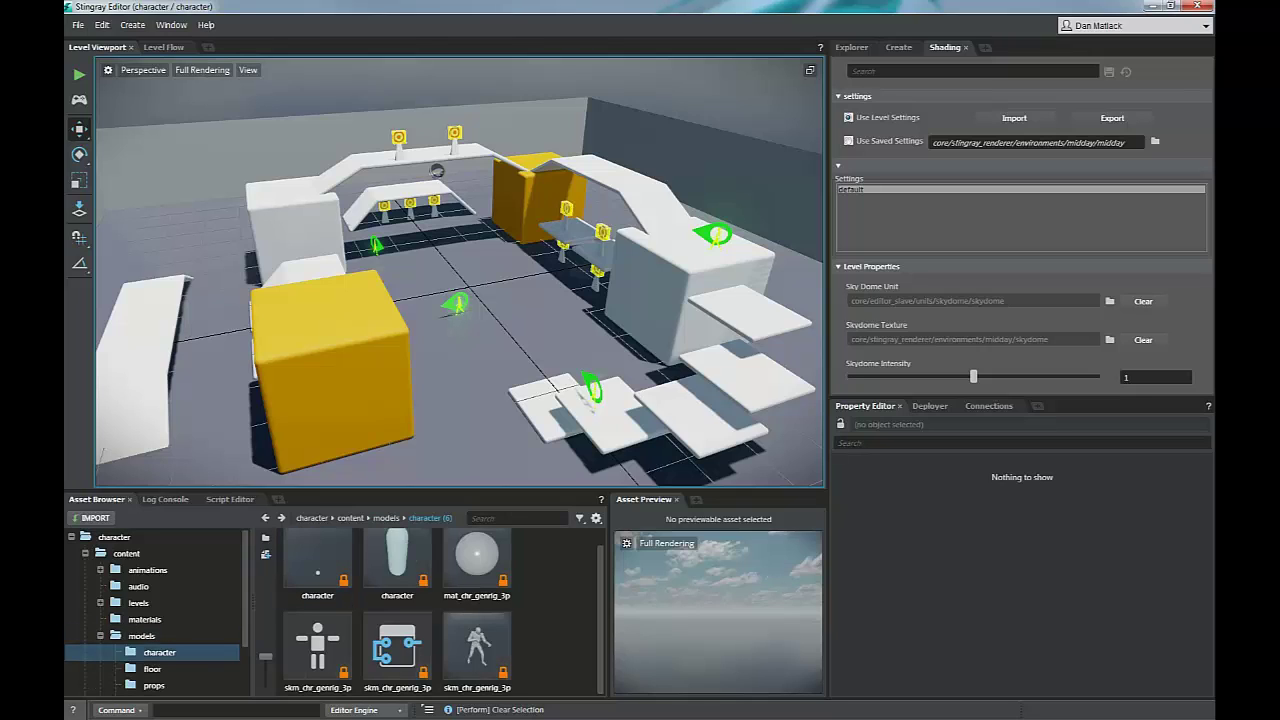
# - Inspect the capsule character unit, the skm_chr_genrig_3p unit and the skm_chr_genrig_3p flow asset
pyautogui.click(397, 565)
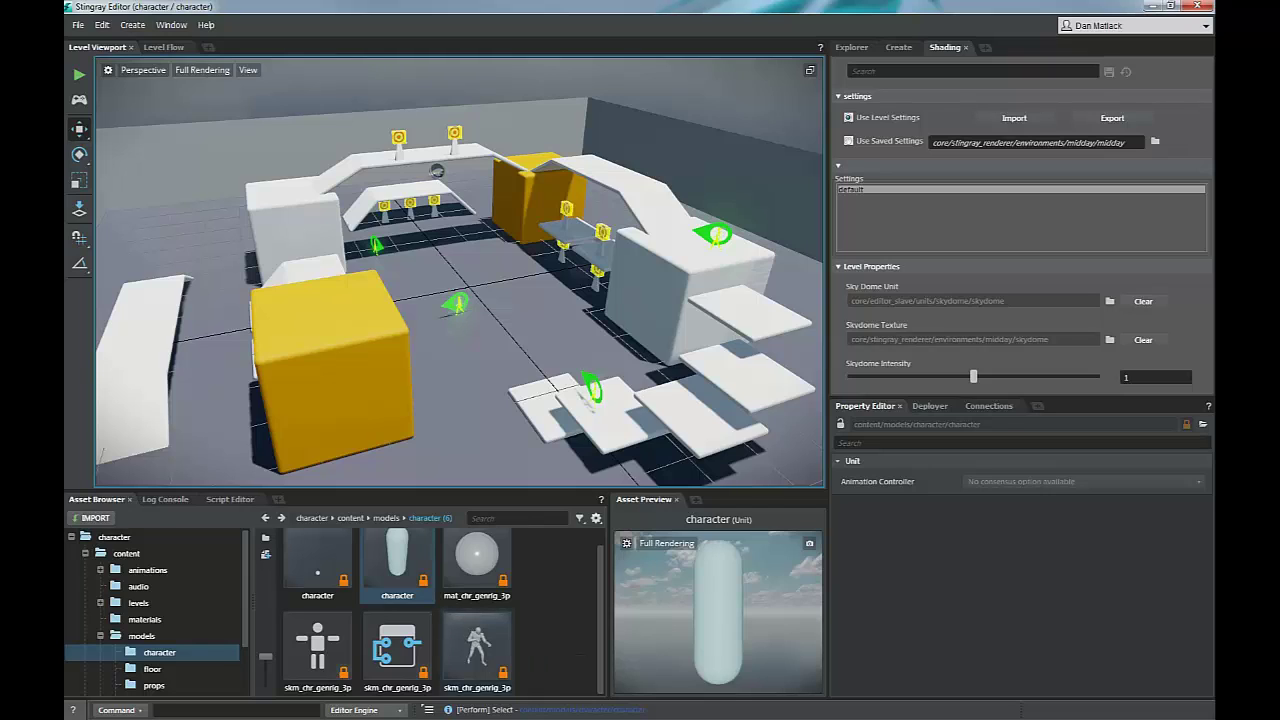
pyautogui.click(476, 645)
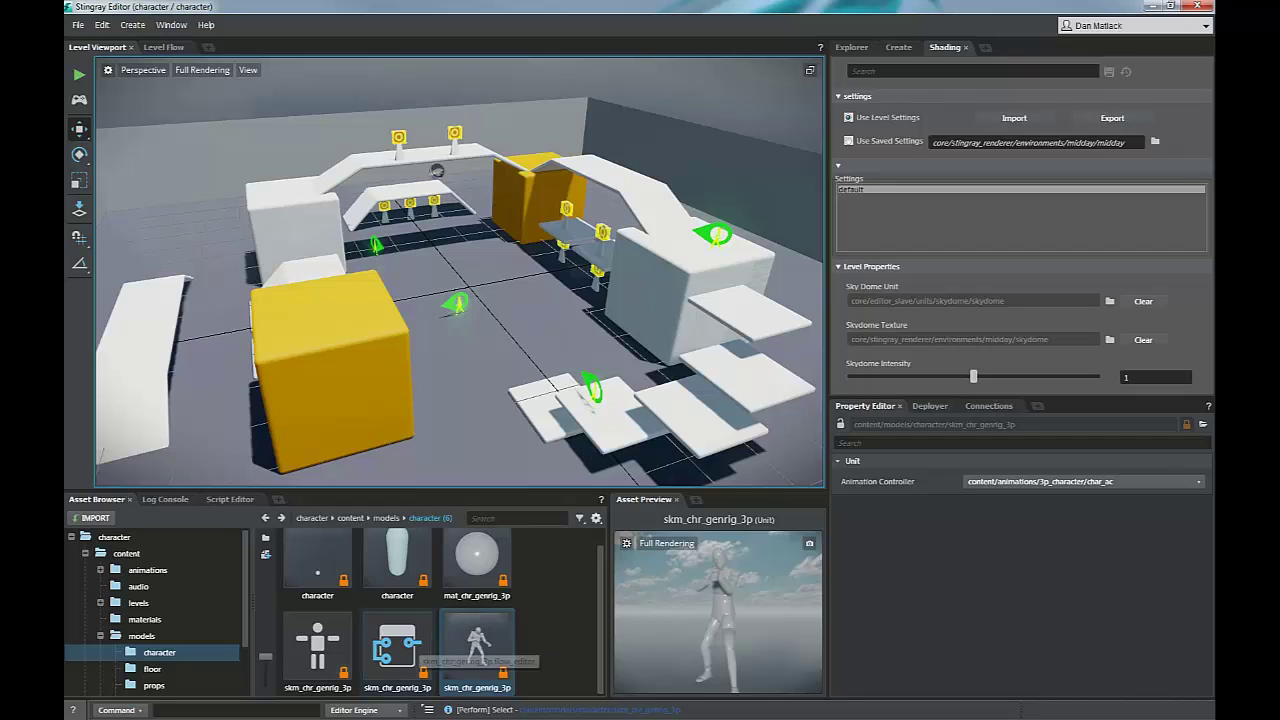
pyautogui.click(412, 648)
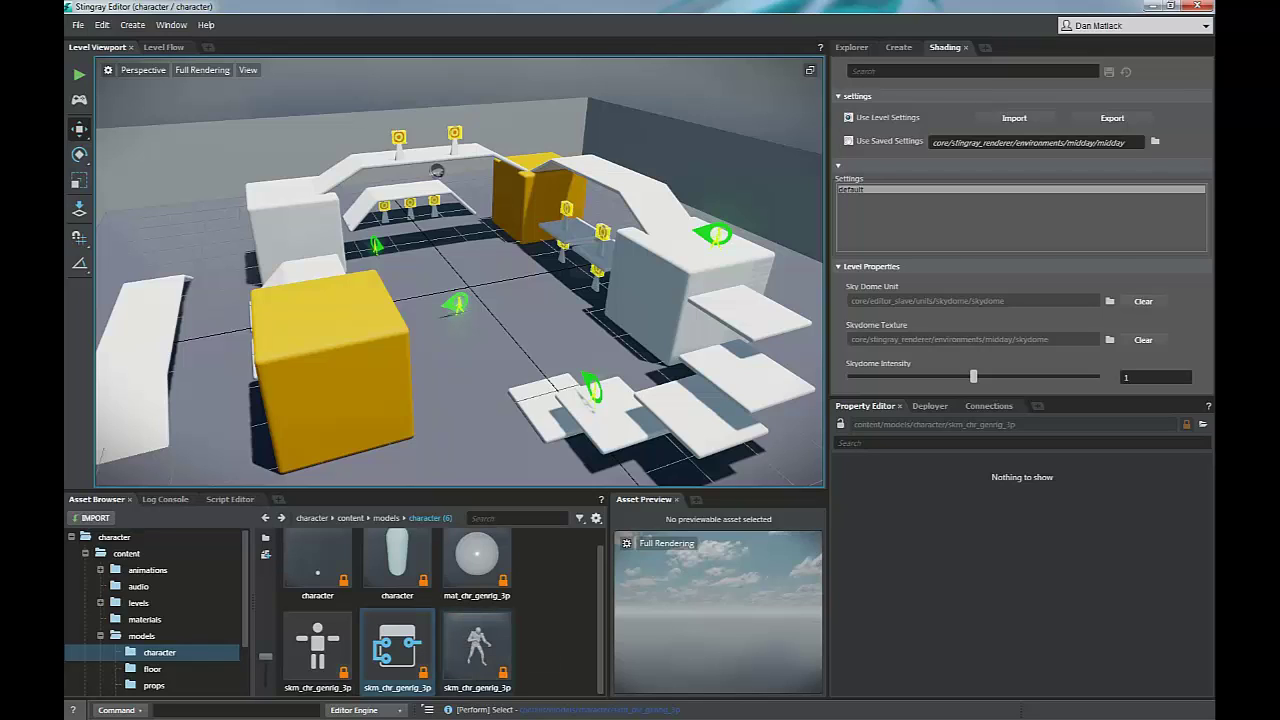
# - Preview the skm_chr_genrig_3p skeleton asset in the T-Pose and view it from another angle
pyautogui.click(318, 648)
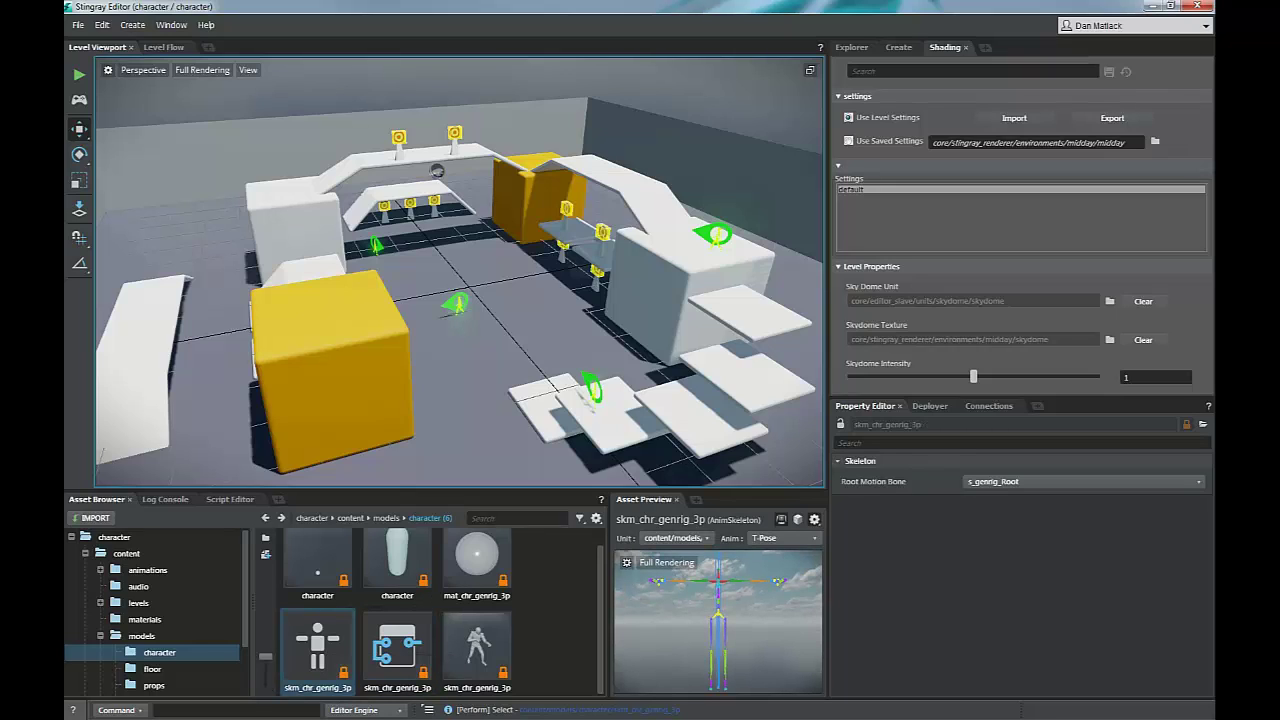
pyautogui.scroll(-3, 718, 622)
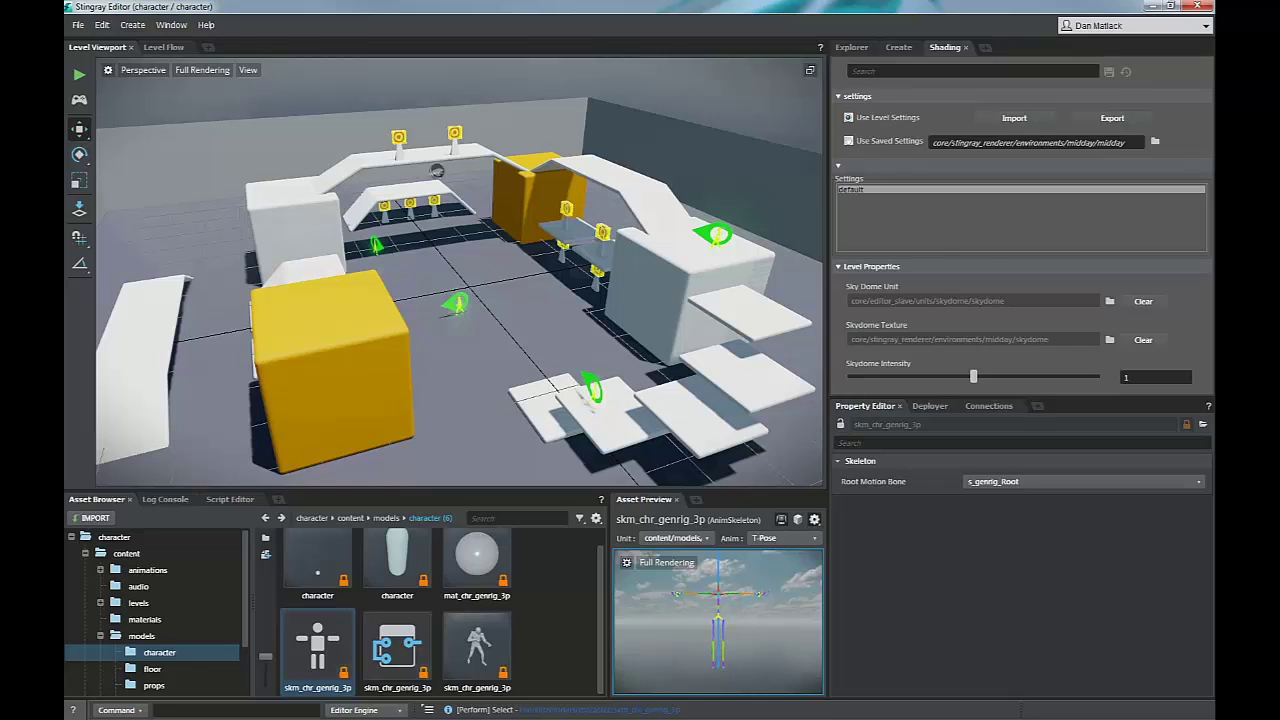
pyautogui.keyDown('alt'); pyautogui.moveTo(718, 622); pyautogui.dragTo(758, 630); pyautogui.keyUp('alt')
pyautogui.scroll(-3, 718, 622)
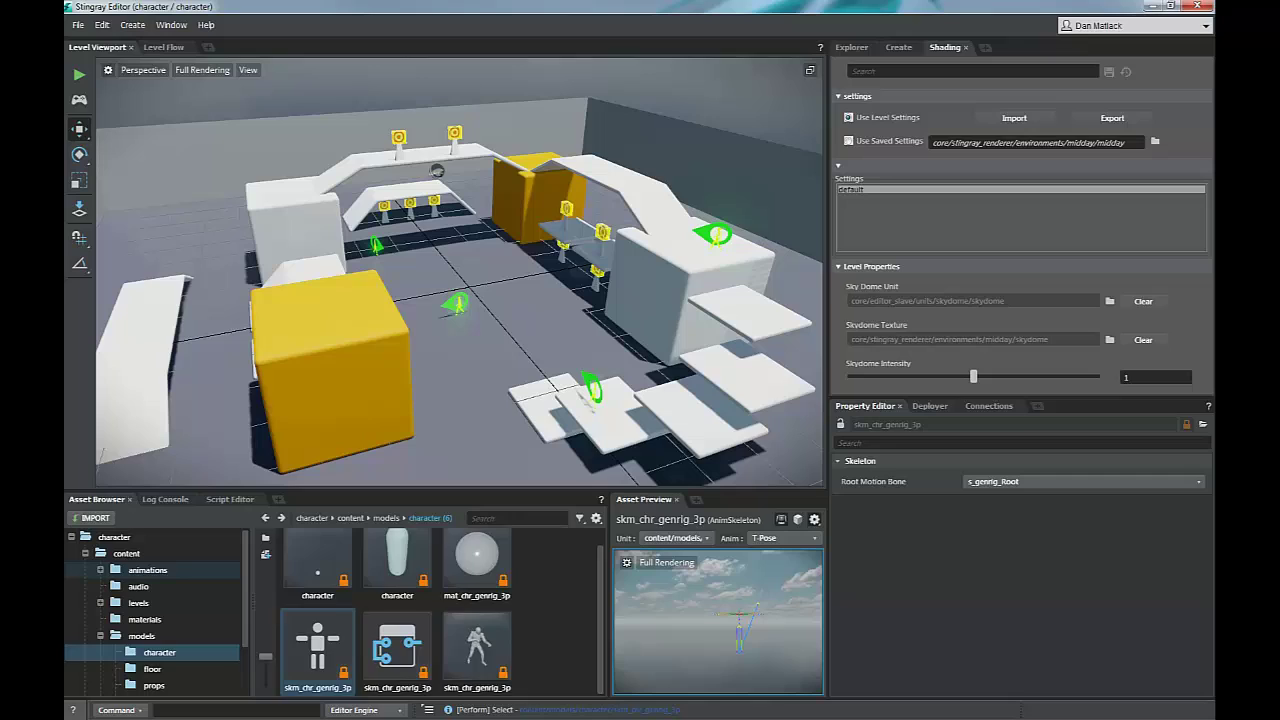
# - Go to the content/animations/3p_character folder, preview the char_ac animation controller and browse the animation clips
pyautogui.click(148, 570)
pyautogui.doubleClick(318, 566)
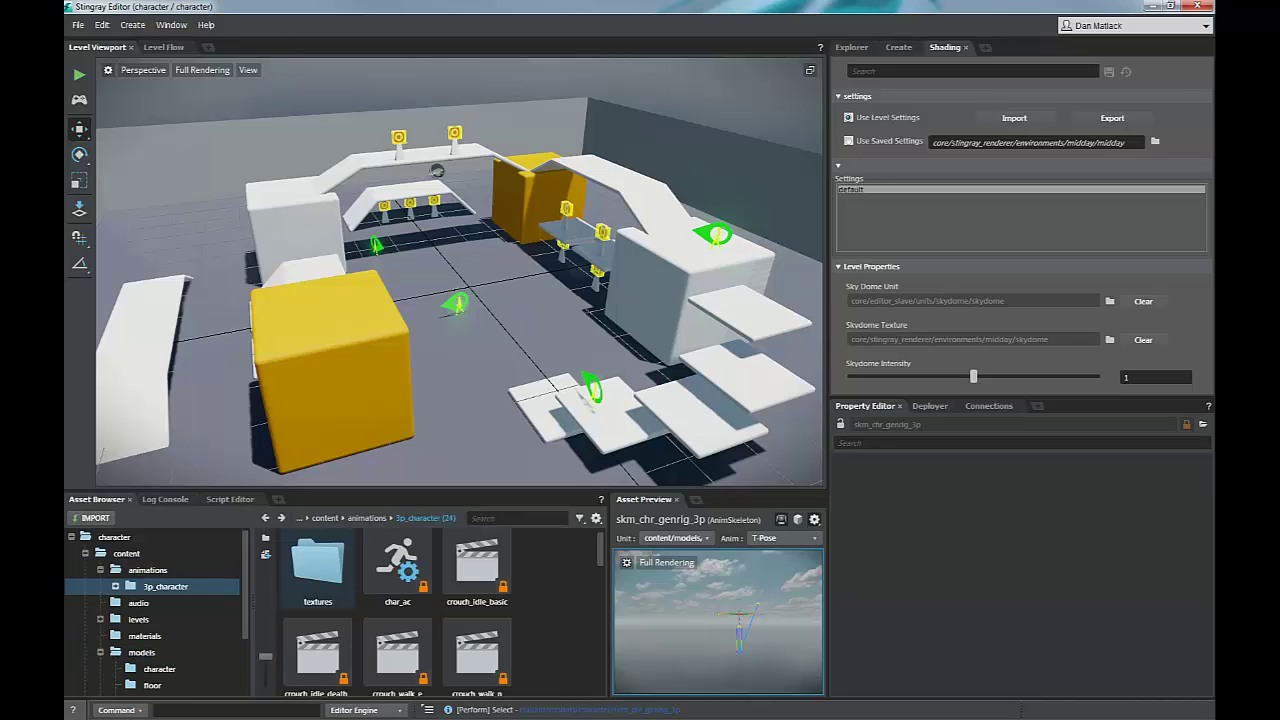
pyautogui.click(400, 568)
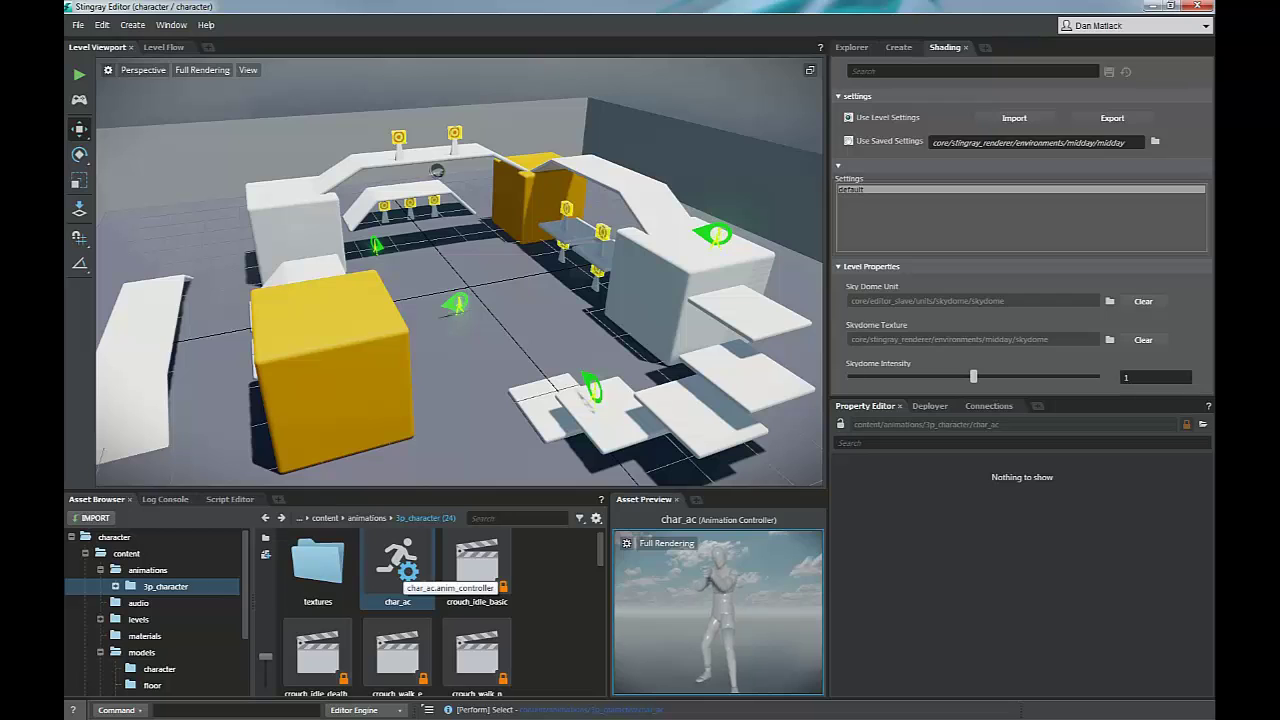
pyautogui.scroll(-4, 440, 610)
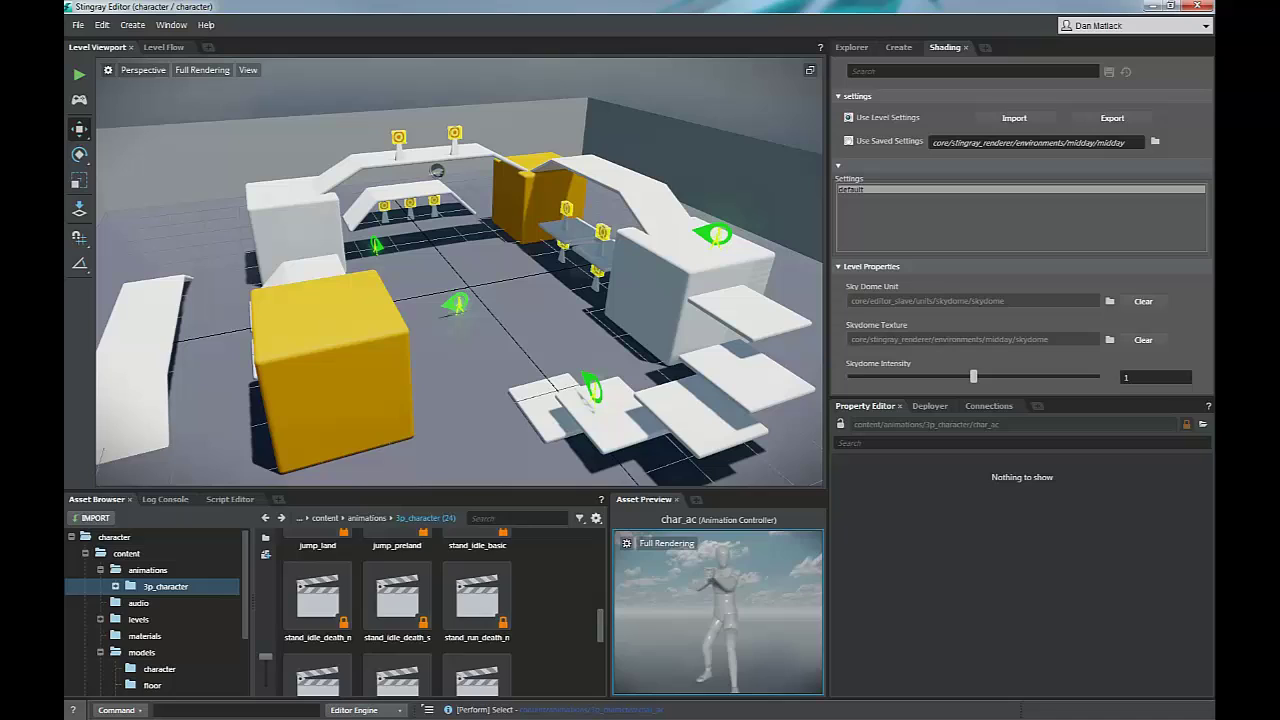
pyautogui.scroll(-1, 440, 610)
pyautogui.scroll(5, 440, 610)
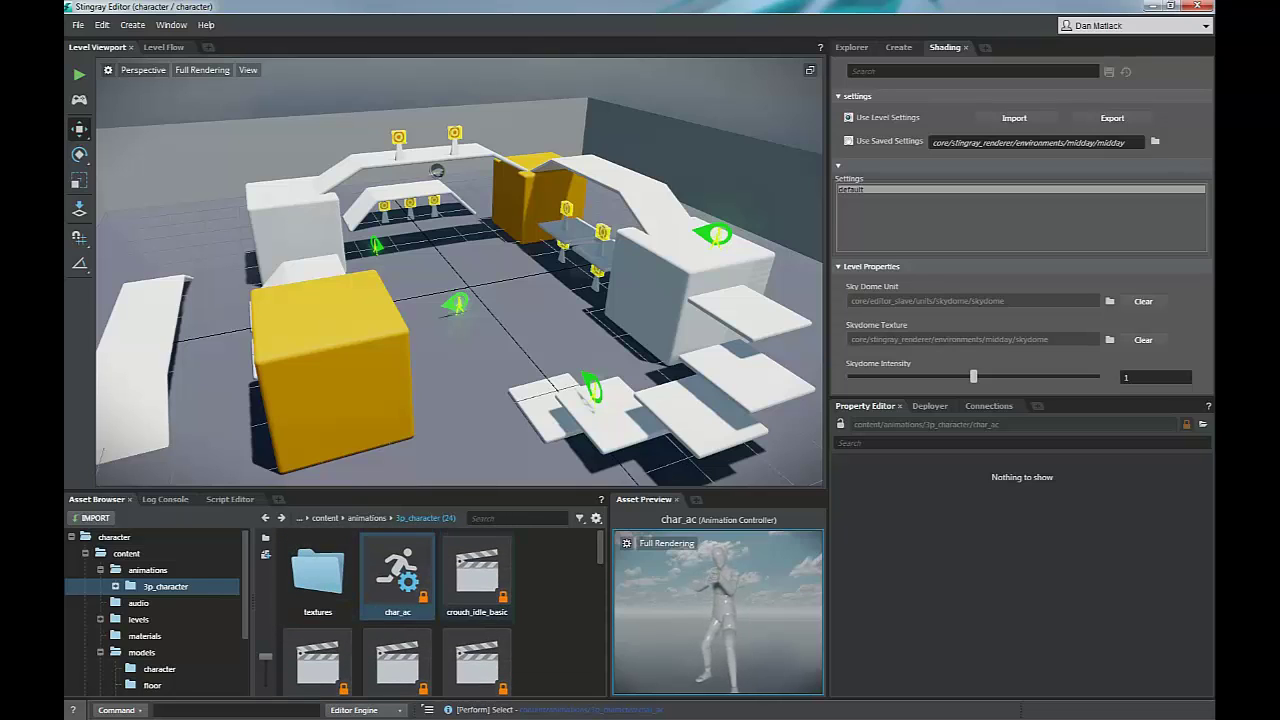
# - Open char_ac in the Anim Controller editor, enlarge its window and display the contents of the Locomotion group
pyautogui.doubleClick(398, 578)
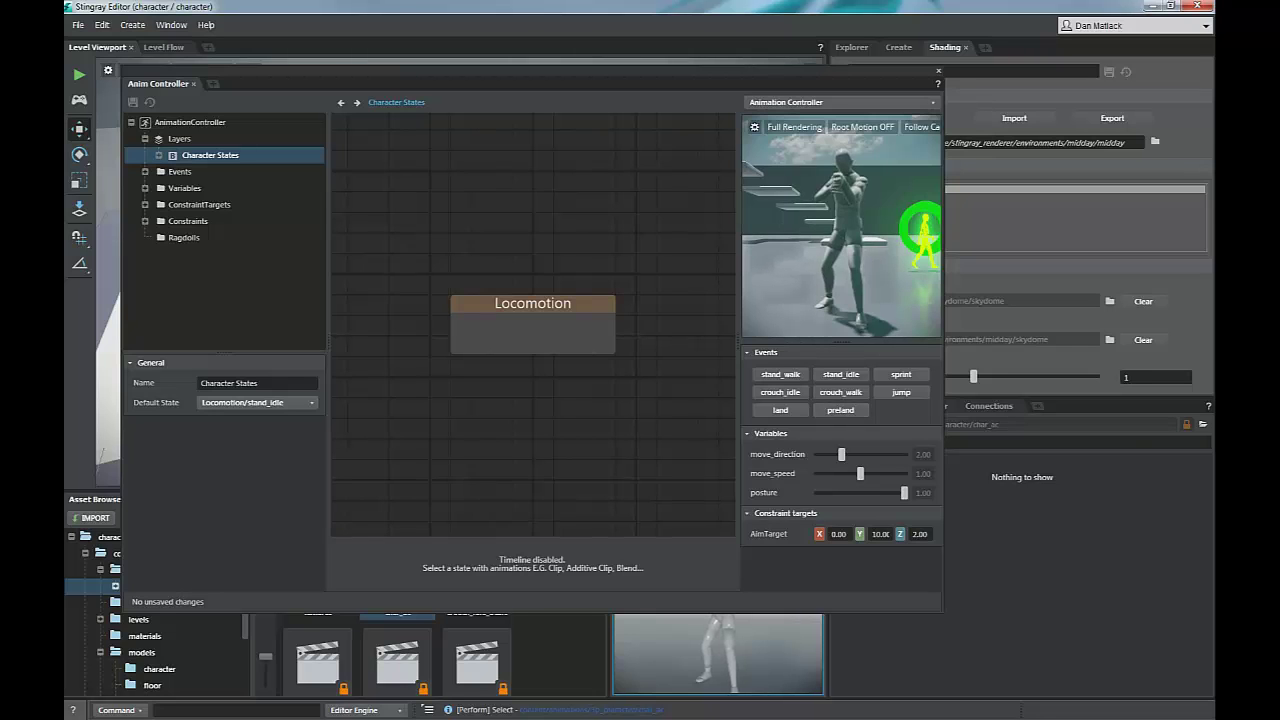
pyautogui.moveTo(943, 612); pyautogui.dragTo(1145, 692)
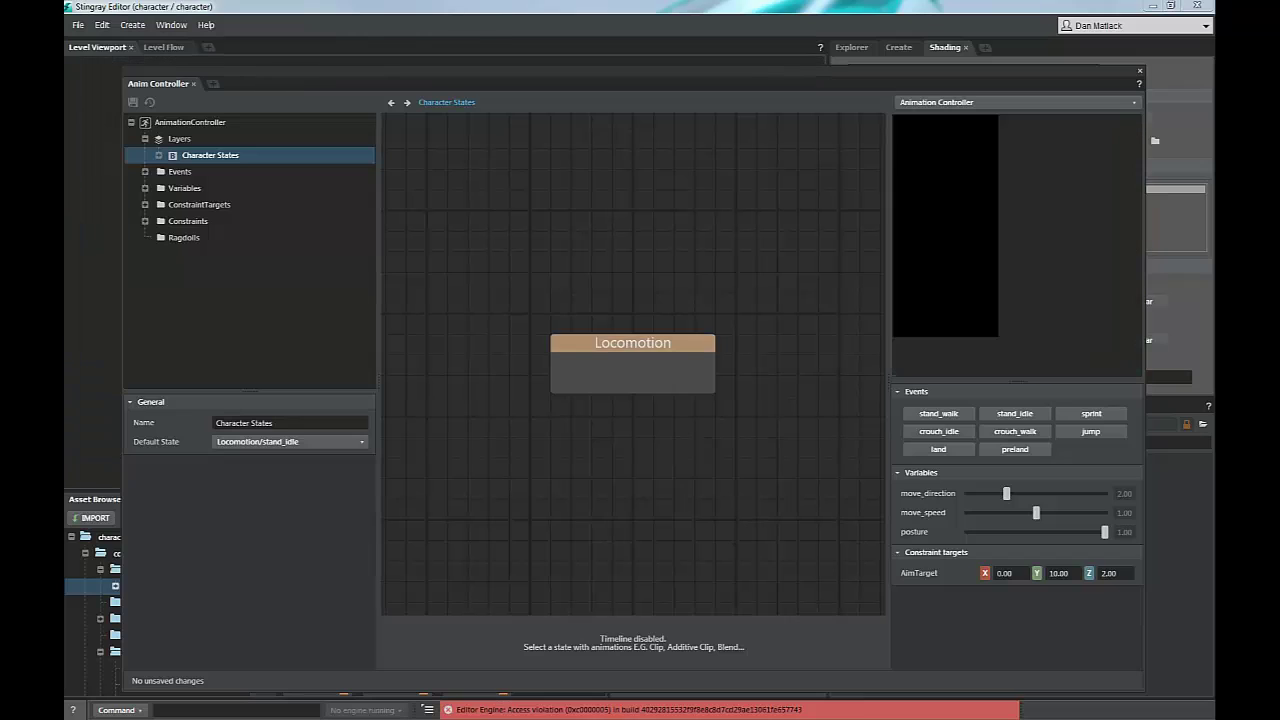
pyautogui.click(640, 360)
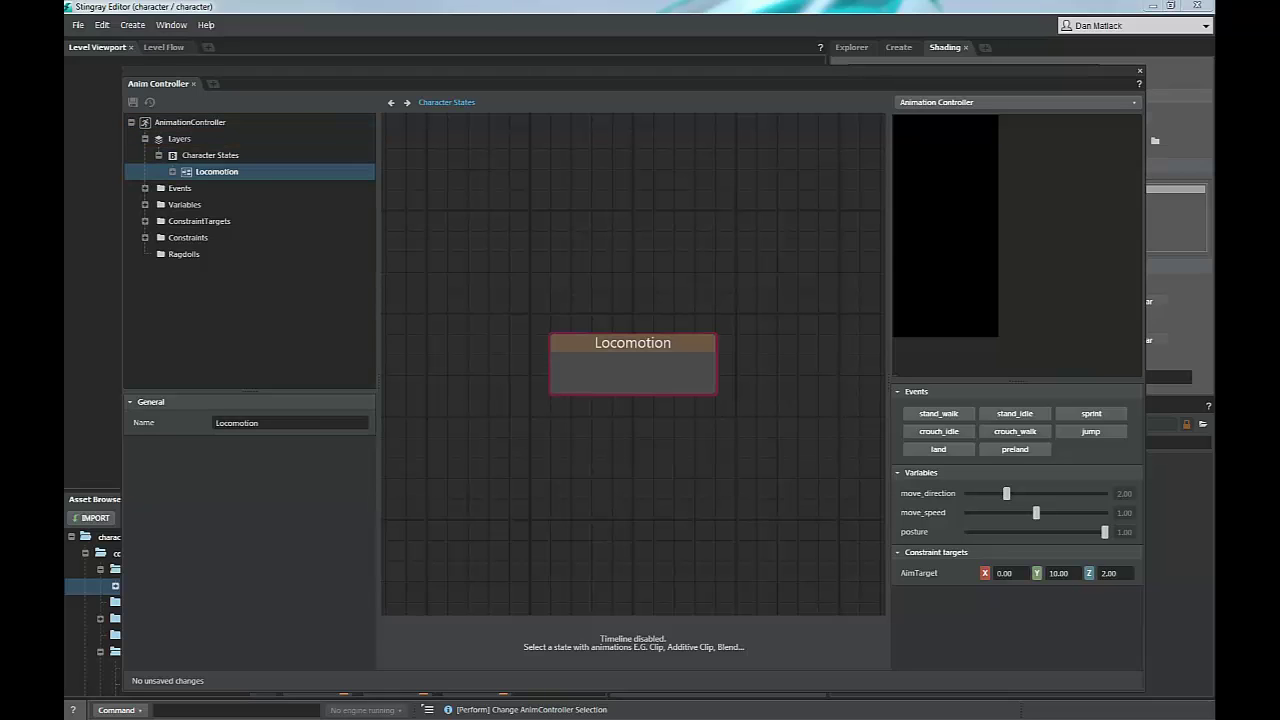
pyautogui.click(173, 172)
pyautogui.click(233, 188)
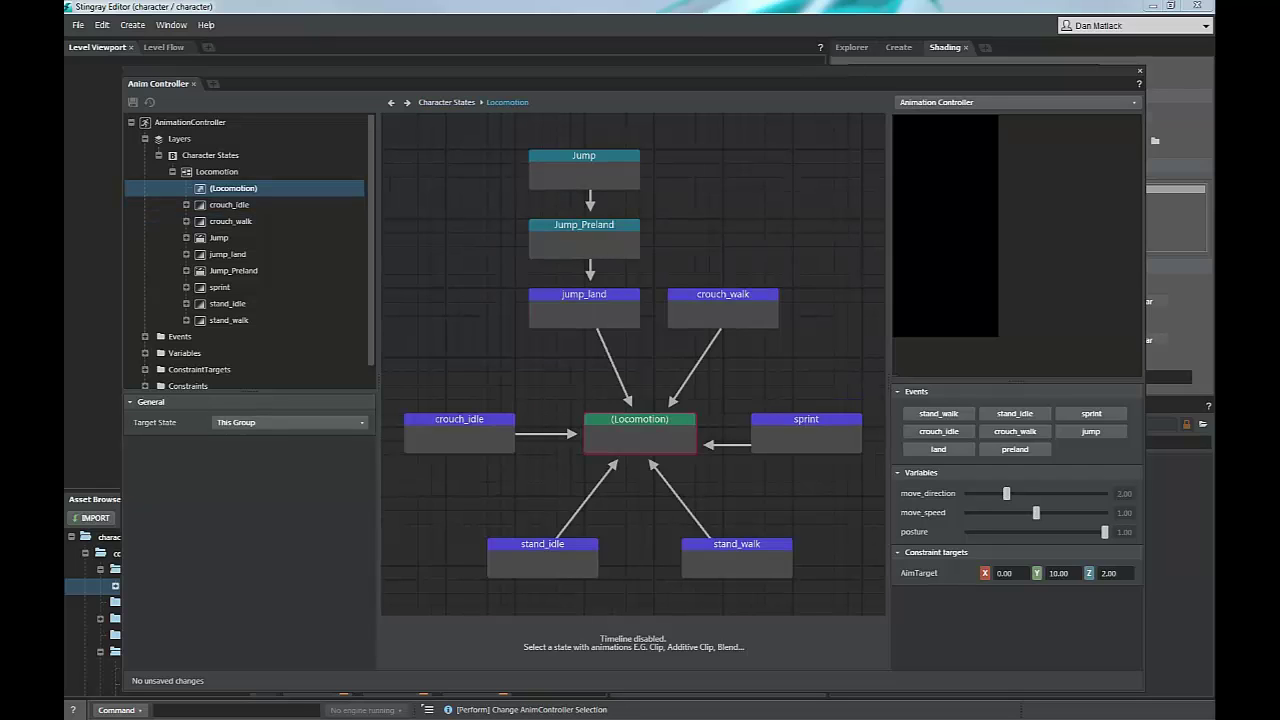
# - Inspect the sprint and crouch_idle states, including crouch_idle's transitions to crouch_walk, jump and sprint
pyautogui.moveTo(584, 177); pyautogui.dragTo(418, 280)
pyautogui.click(806, 430)
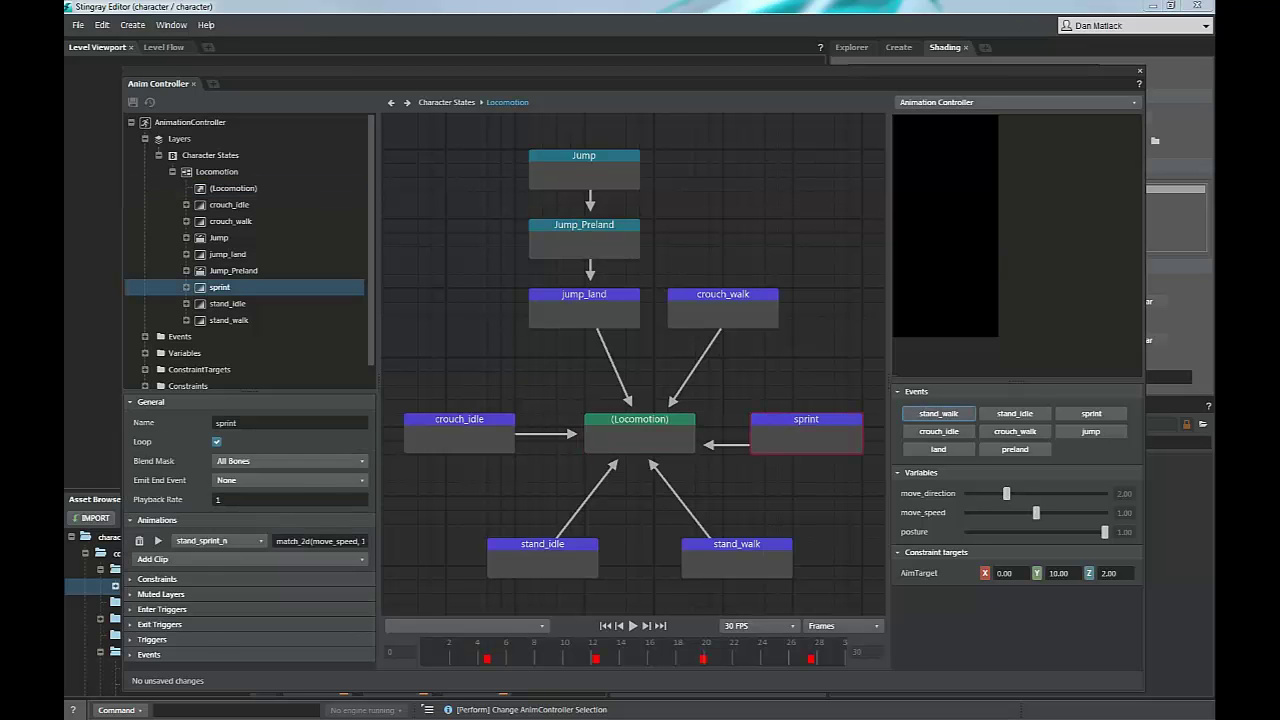
pyautogui.click(229, 204)
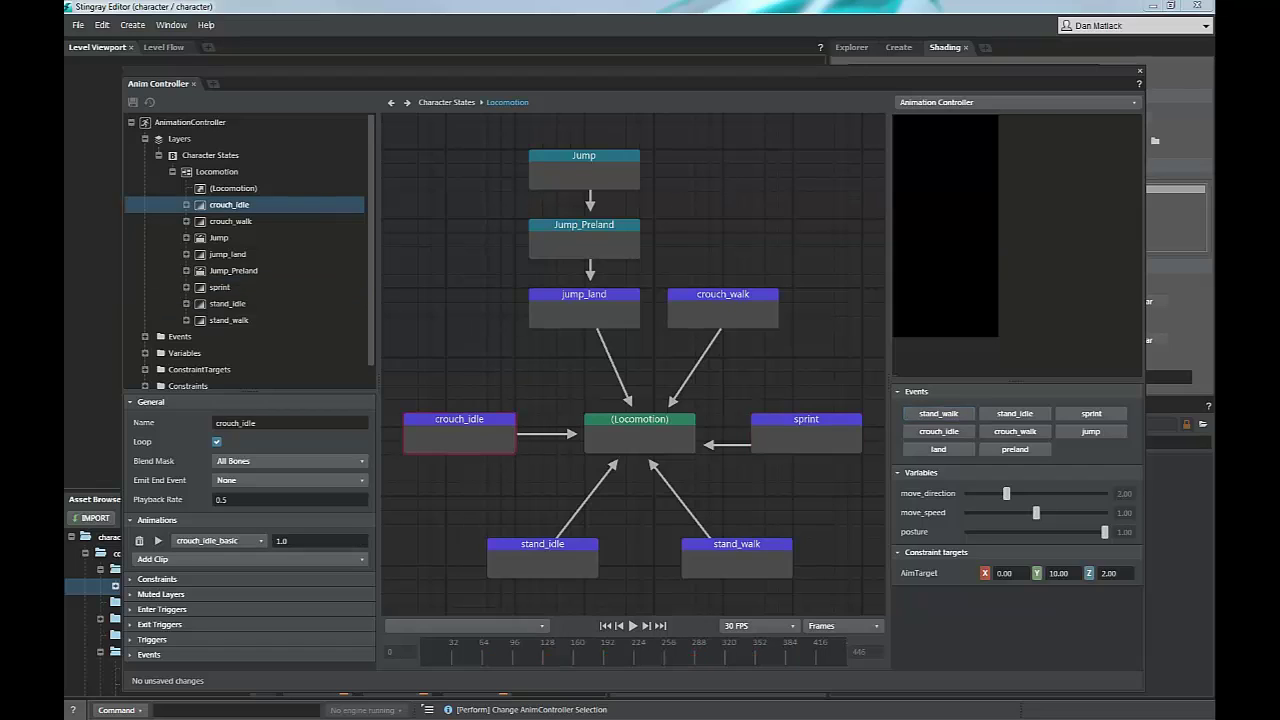
pyautogui.click(186, 205)
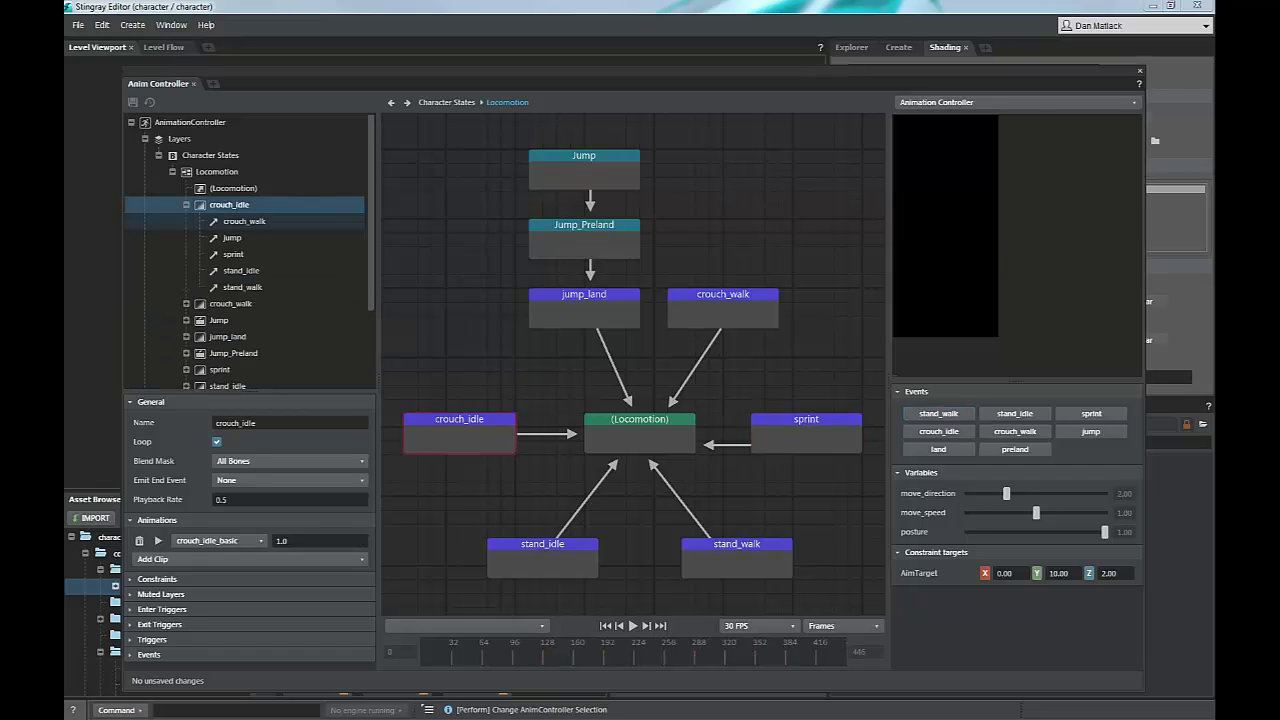
pyautogui.click(244, 221)
pyautogui.click(232, 238)
pyautogui.click(233, 254)
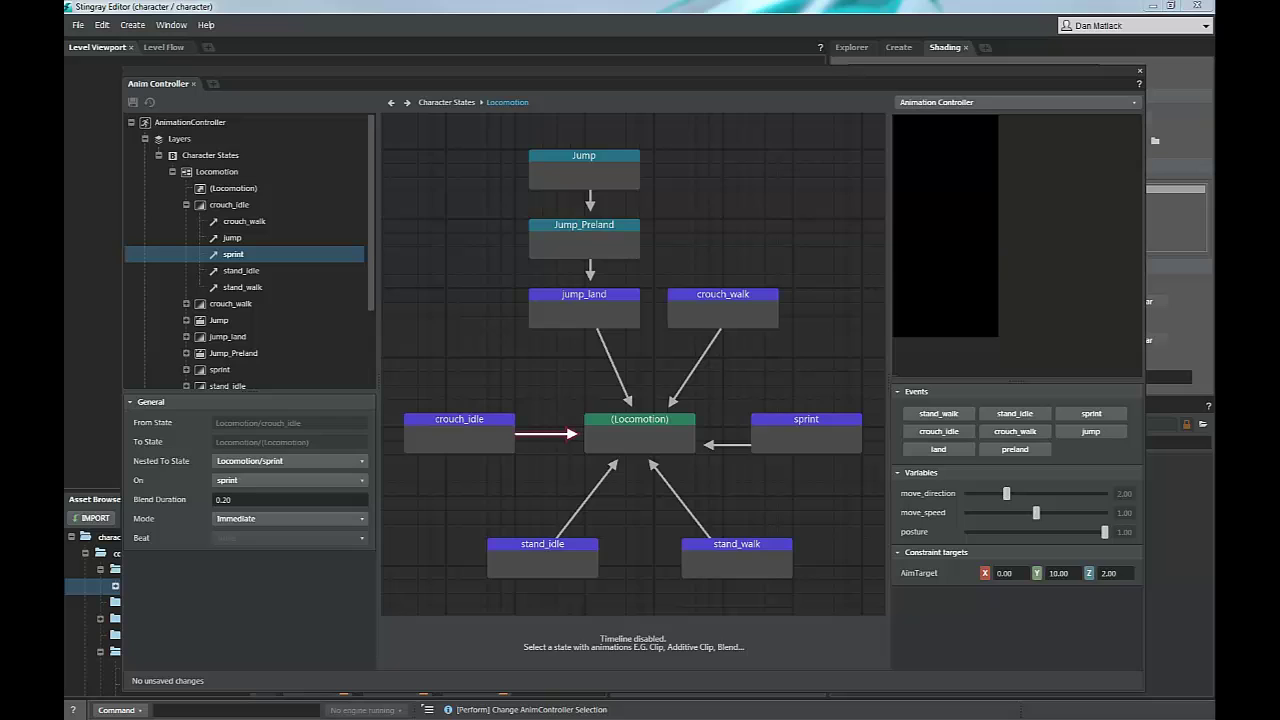
# - Give the controller's hierarchy more height and inspect the crouch_idle, crouch_walk and jump entries under Events
pyautogui.moveTo(250, 391); pyautogui.dragTo(250, 478)
pyautogui.scroll(-1, 250, 436)
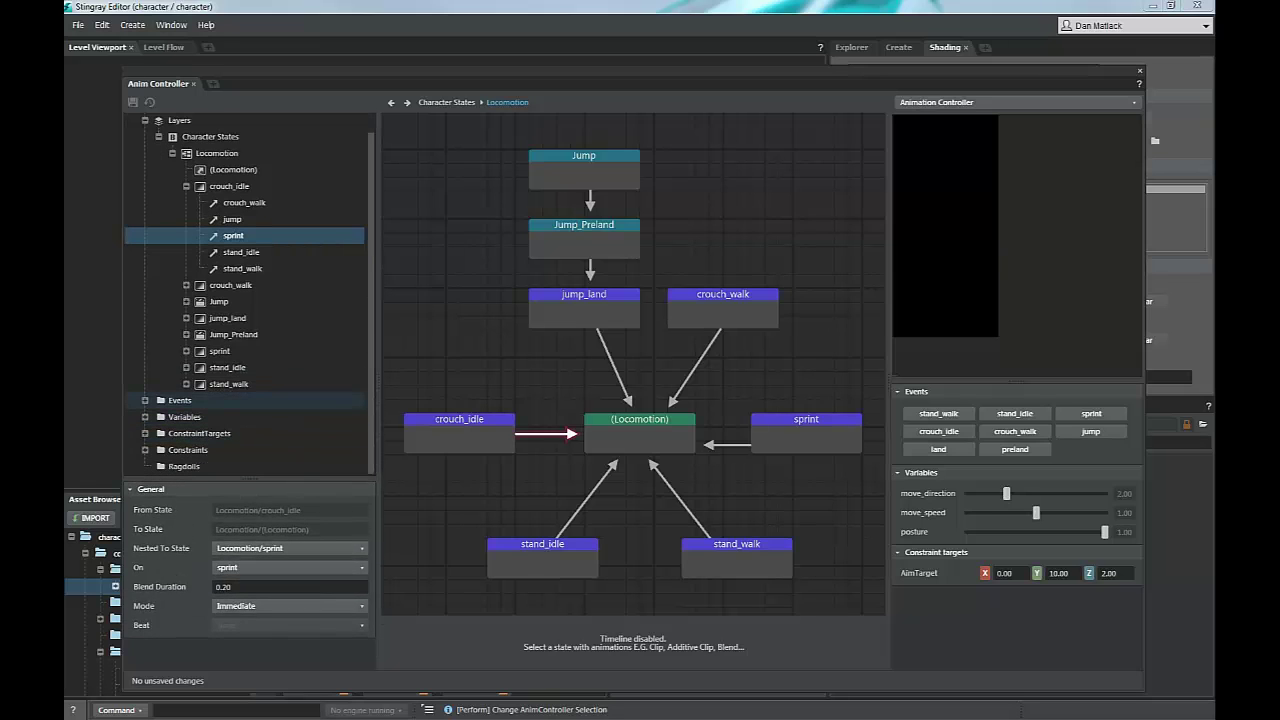
pyautogui.click(145, 400)
pyautogui.scroll(-3, 190, 394)
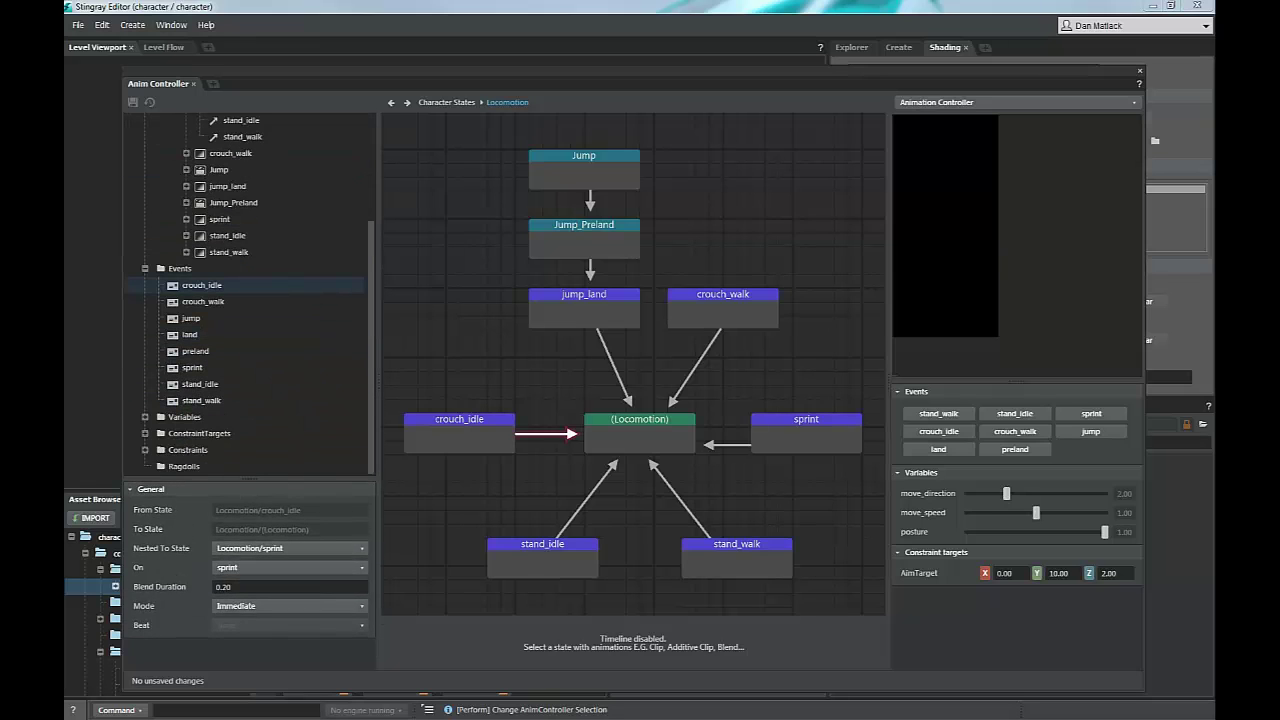
pyautogui.click(202, 286)
pyautogui.click(203, 302)
pyautogui.click(191, 318)
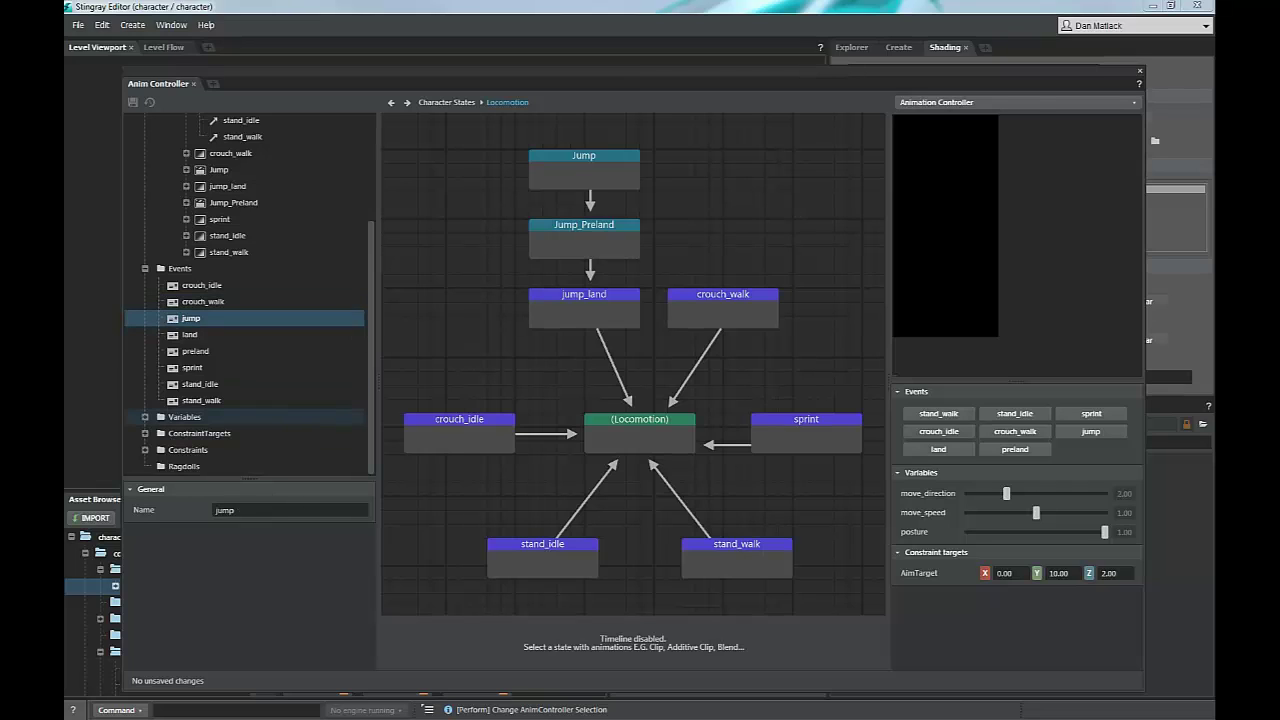
# - Examine the controller's variables, the AimTarget constraint target and the AimConstraint, and look back over the whole hierarchy
pyautogui.click(145, 417)
pyautogui.scroll(-1, 230, 400)
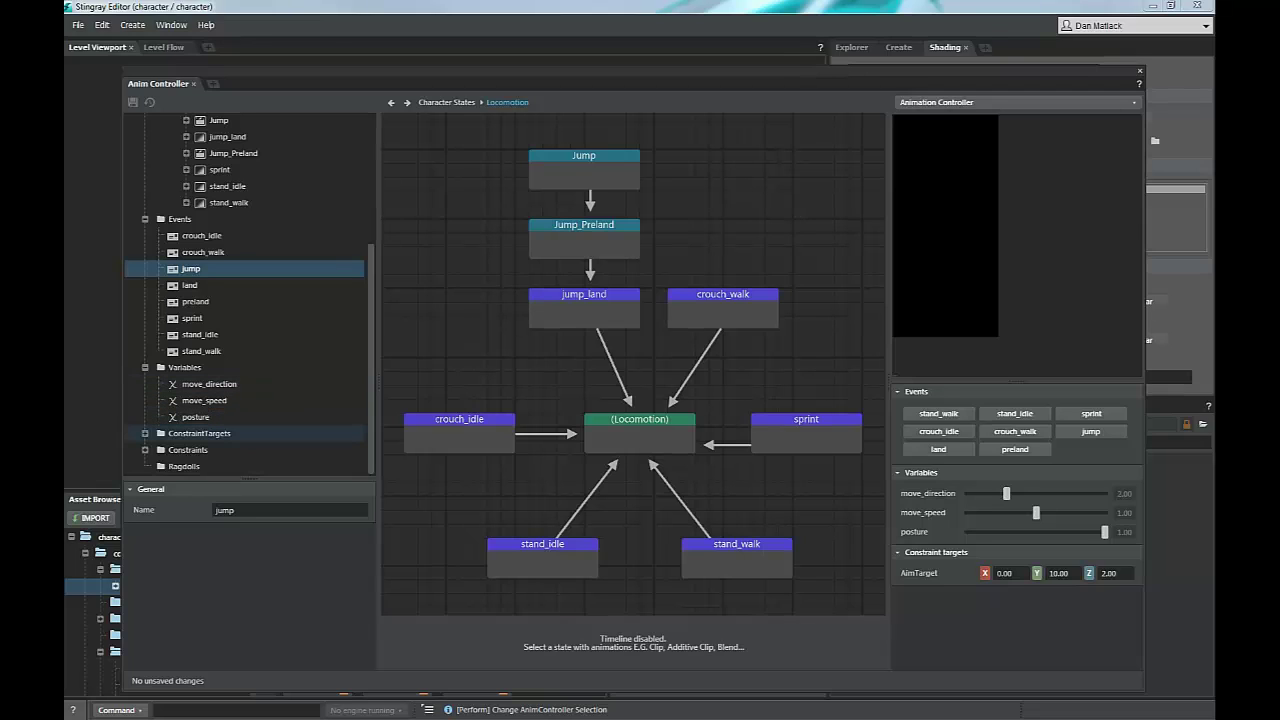
pyautogui.click(145, 434)
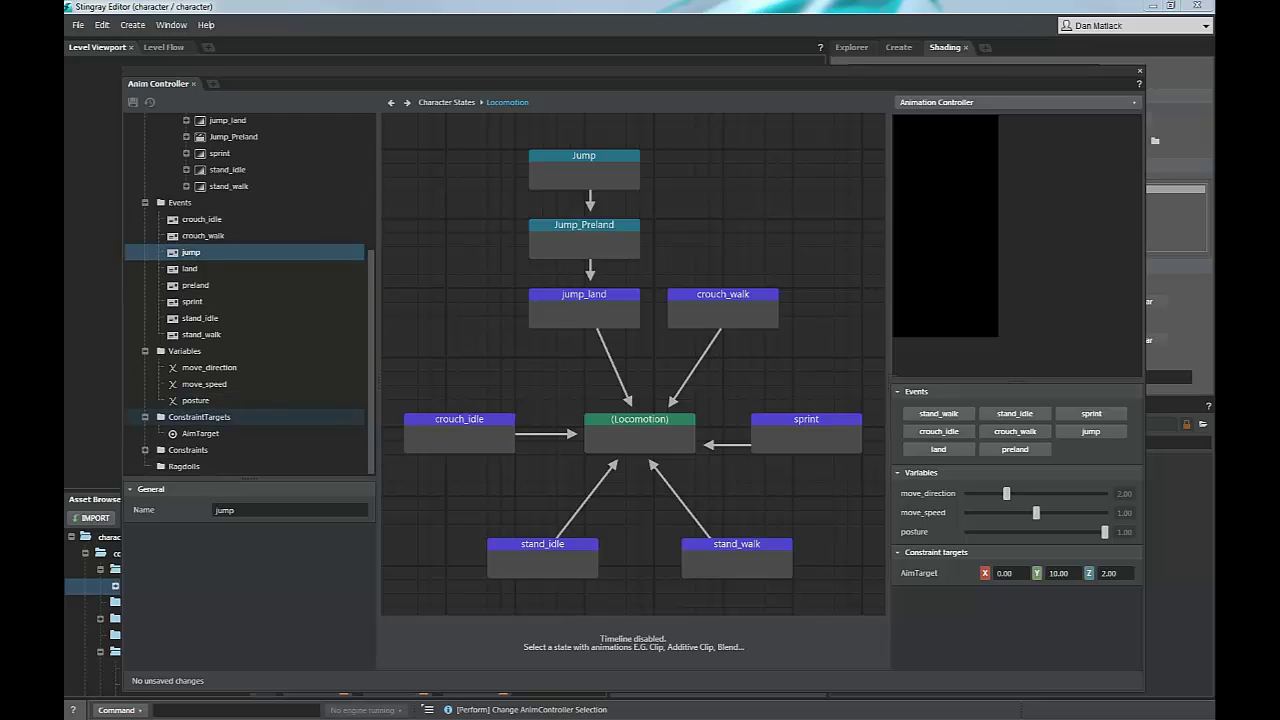
pyautogui.click(200, 434)
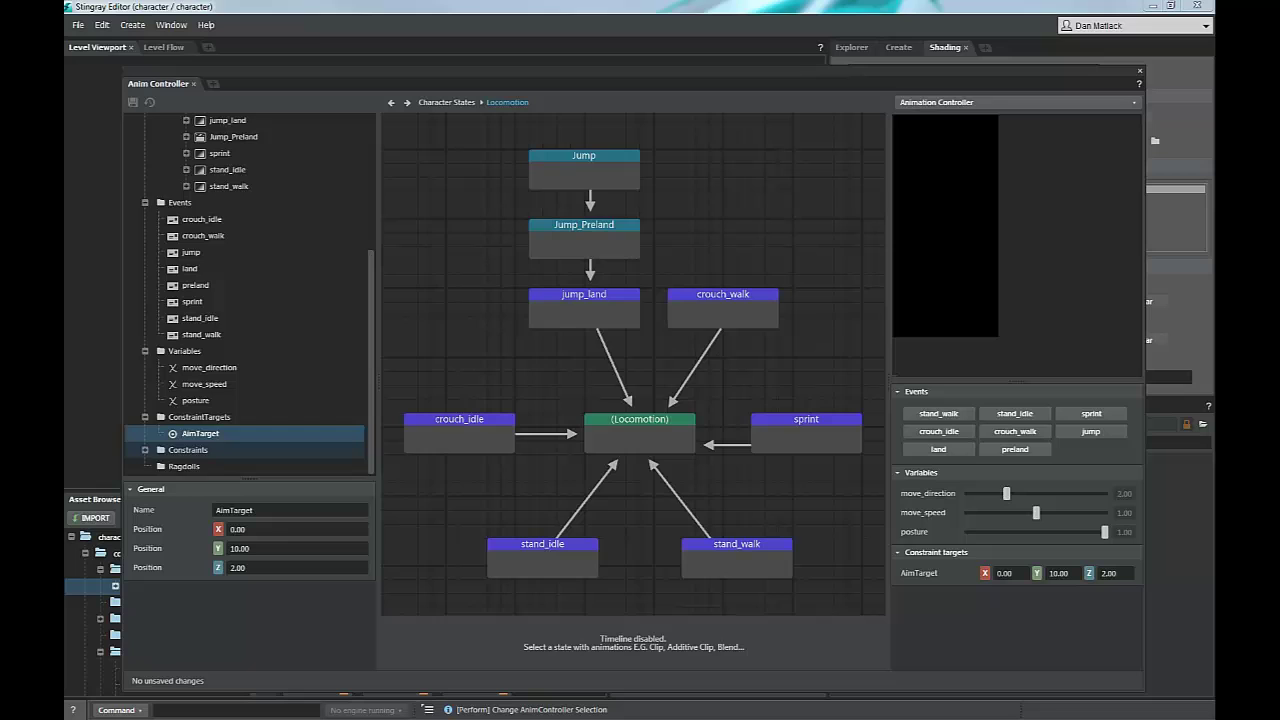
pyautogui.click(145, 450)
pyautogui.click(207, 450)
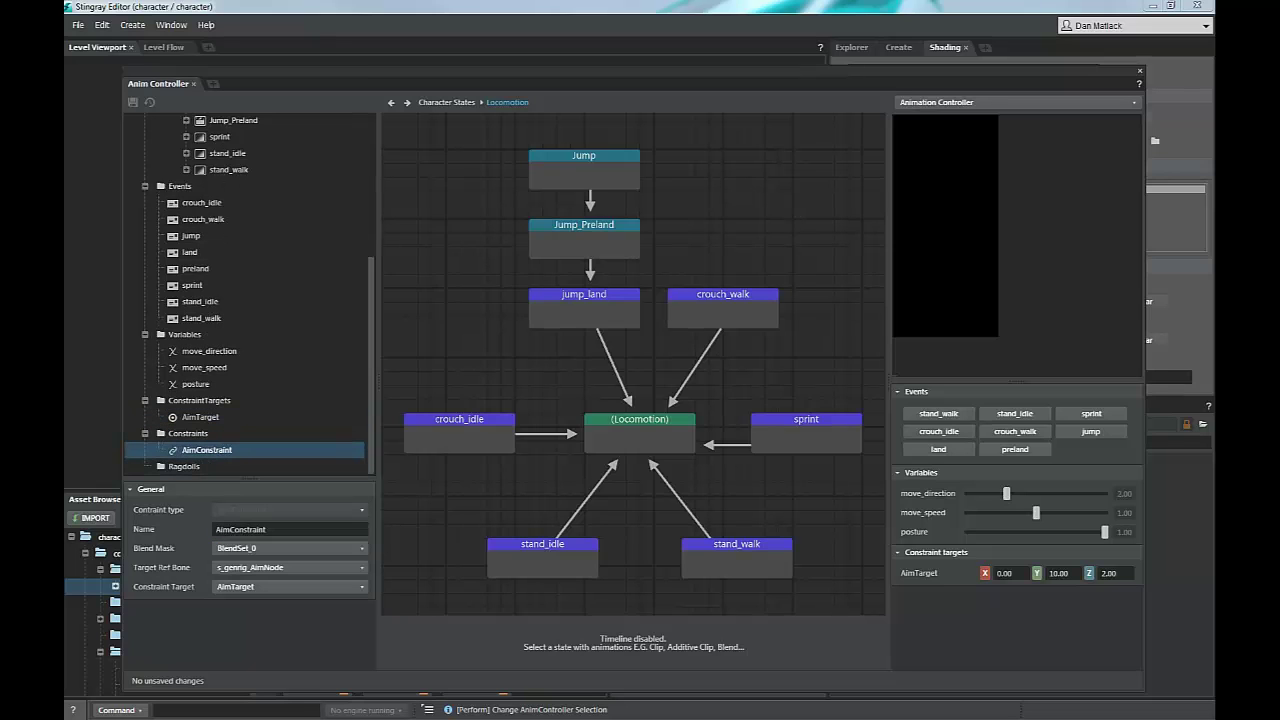
pyautogui.moveTo(371, 380); pyautogui.dragTo(371, 236)
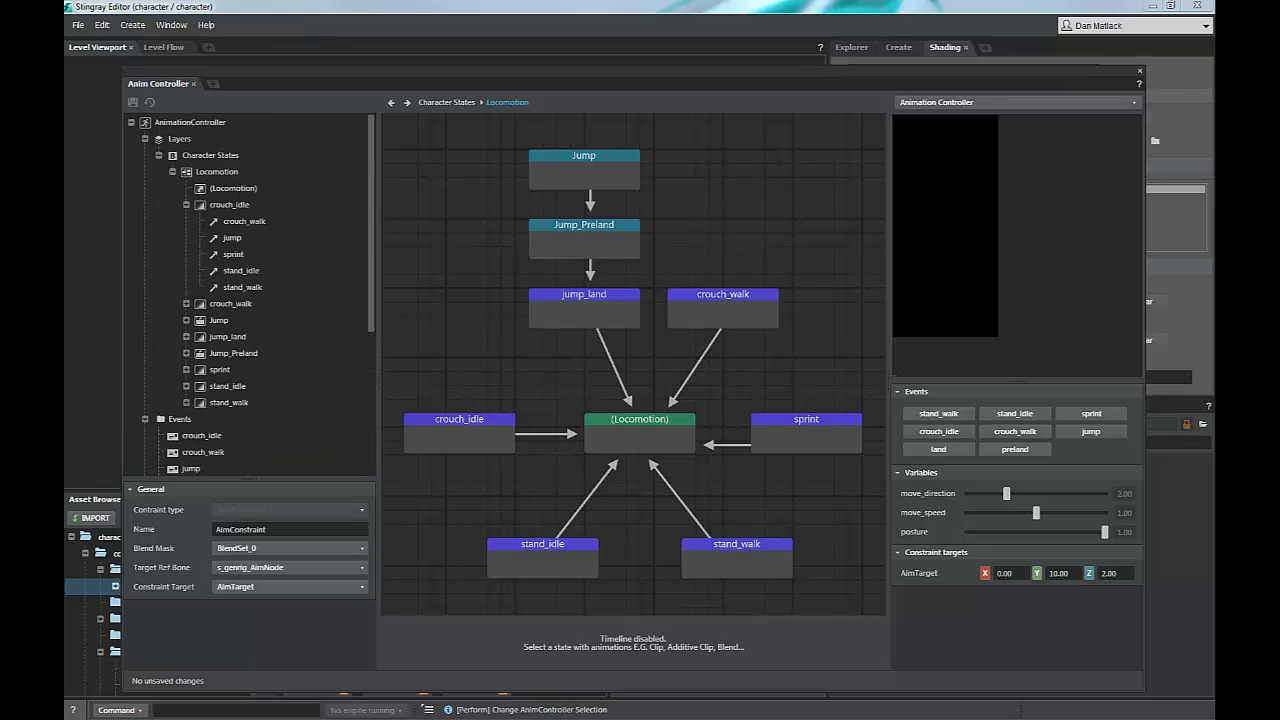
pyautogui.scroll(-5, 250, 294)
pyautogui.scroll(5, 250, 294)
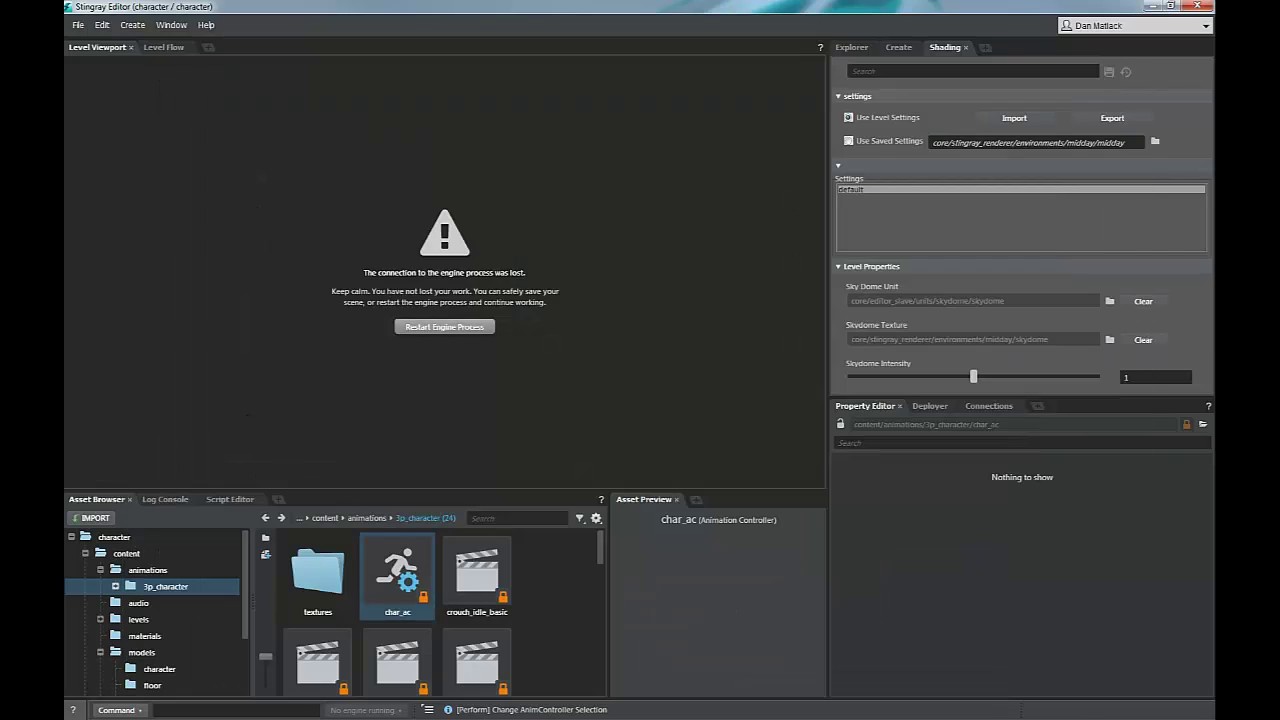
# - Restart the engine process and preview the crouch_idle_basic animation clip
pyautogui.click(445, 325)
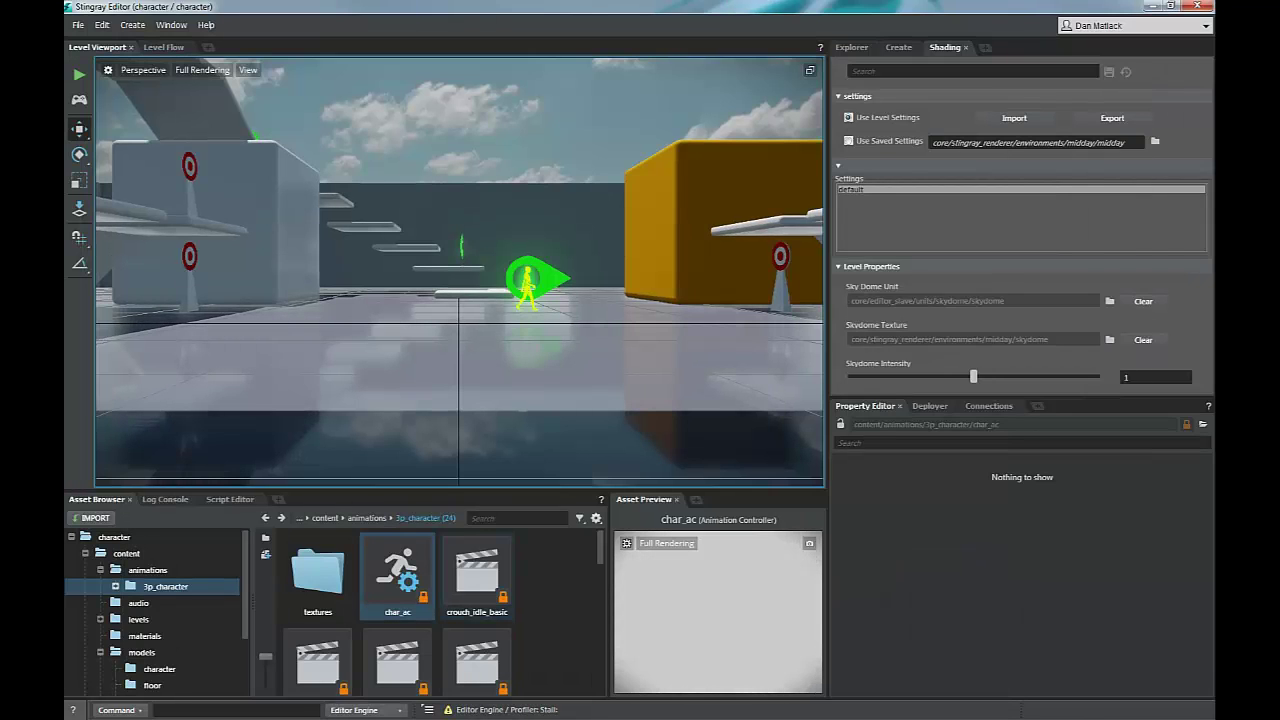
pyautogui.click(477, 575)
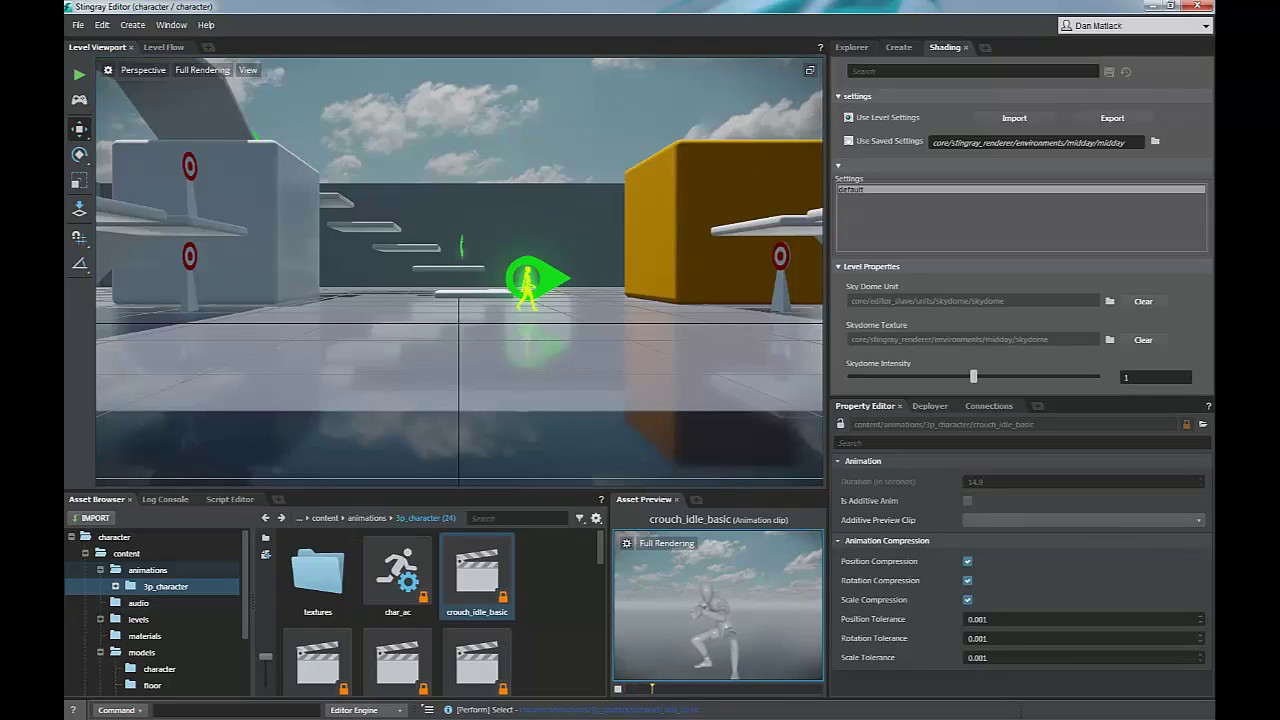
# - Return to the content/models/character folder and open the skm_chr_genrig_3p unit in the Unit Editor
pyautogui.click(100, 569)
pyautogui.click(100, 636)
pyautogui.click(160, 652)
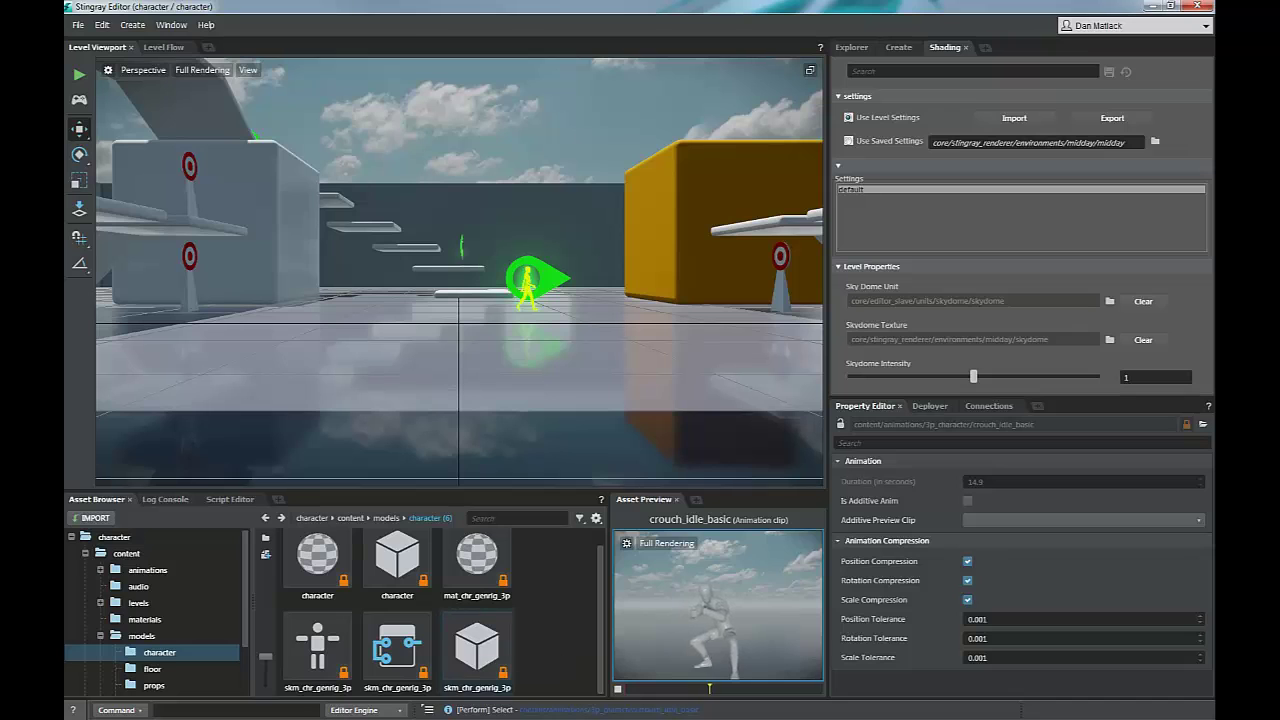
pyautogui.doubleClick(477, 648)
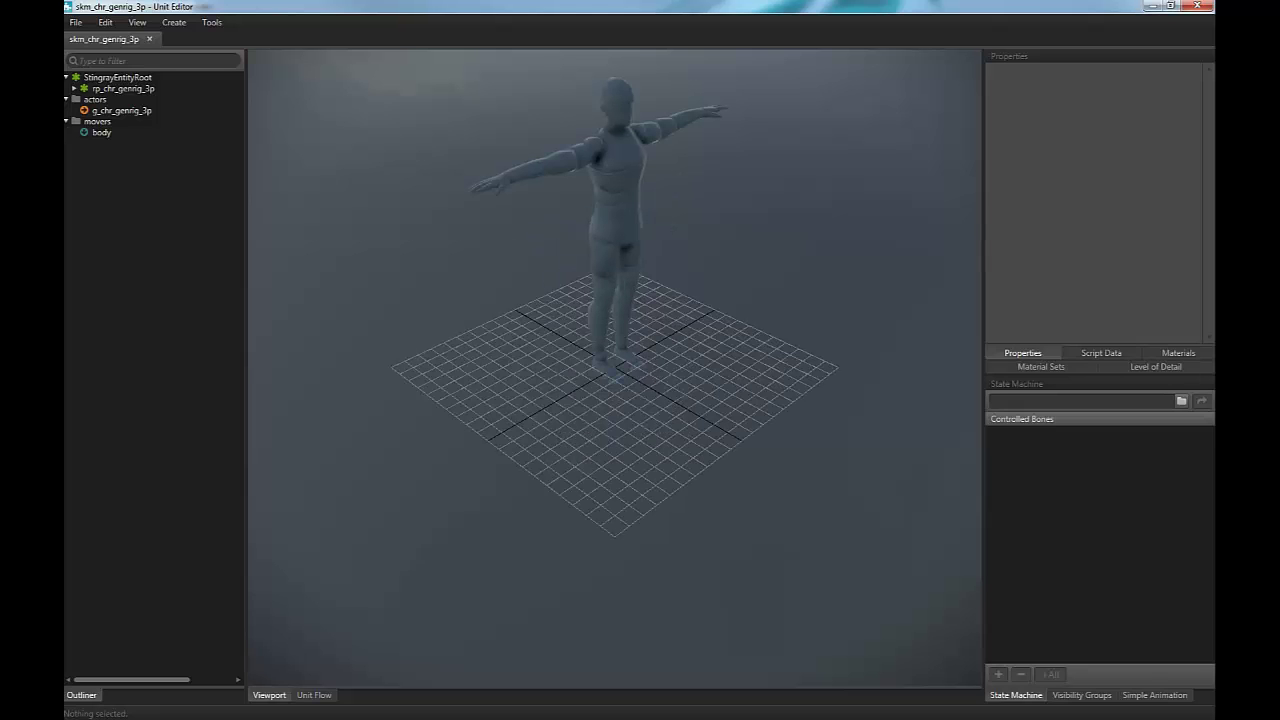
# - Expand the character's bone hierarchy under rp_chr_genrig_3p and inspect the g_chr_genrig_3p mesh and the s_genrig_Spine1 bone
pyautogui.click(74, 89)
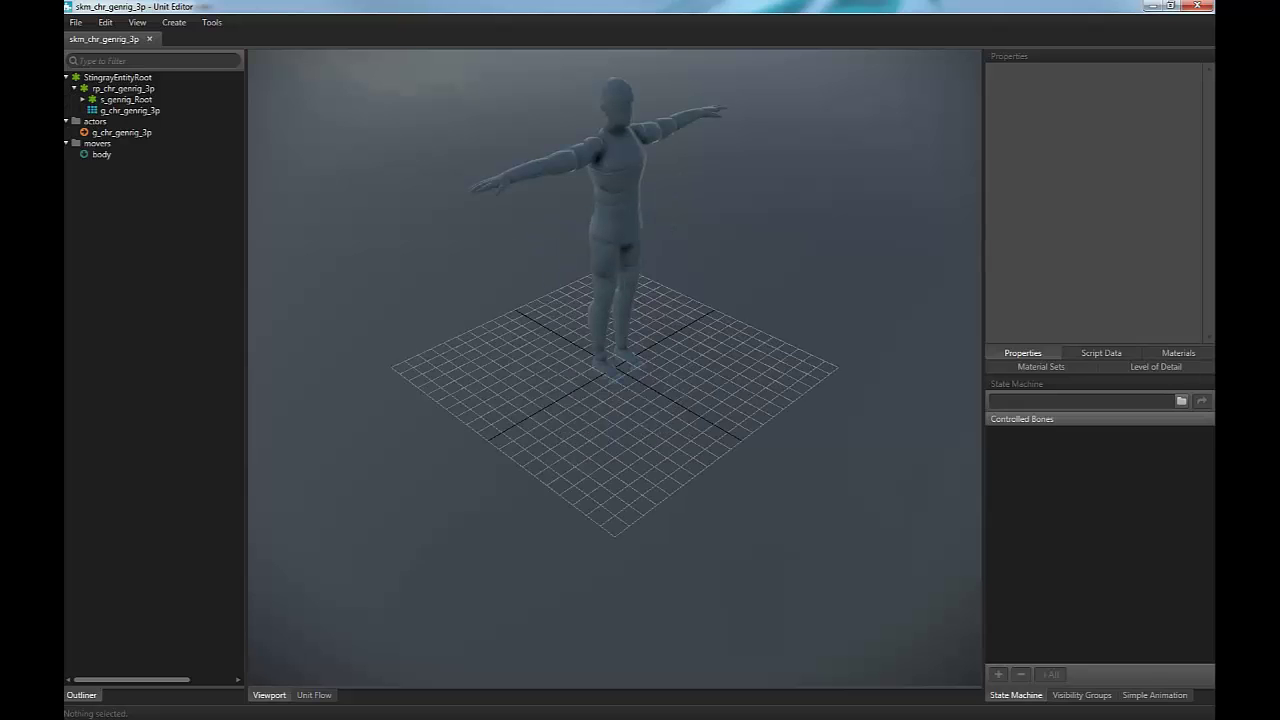
pyautogui.click(83, 100)
pyautogui.click(130, 133)
pyautogui.click(91, 111)
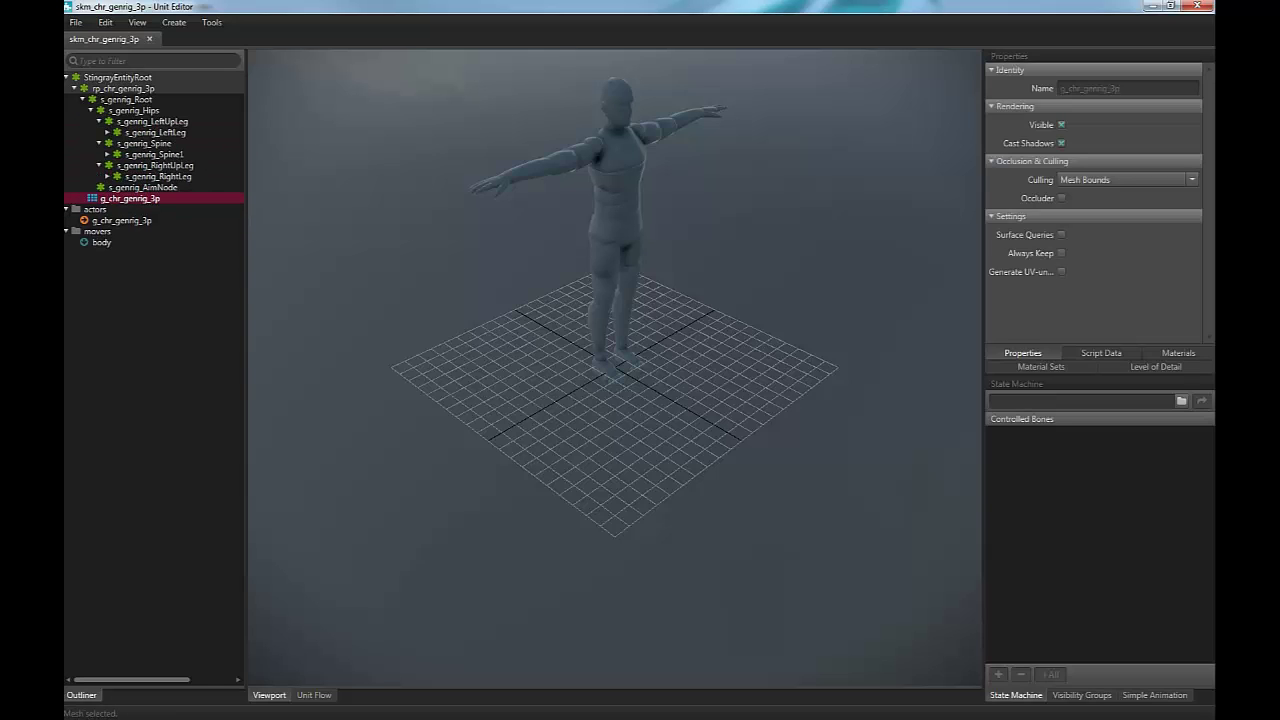
pyautogui.click(154, 155)
pyautogui.click(108, 133)
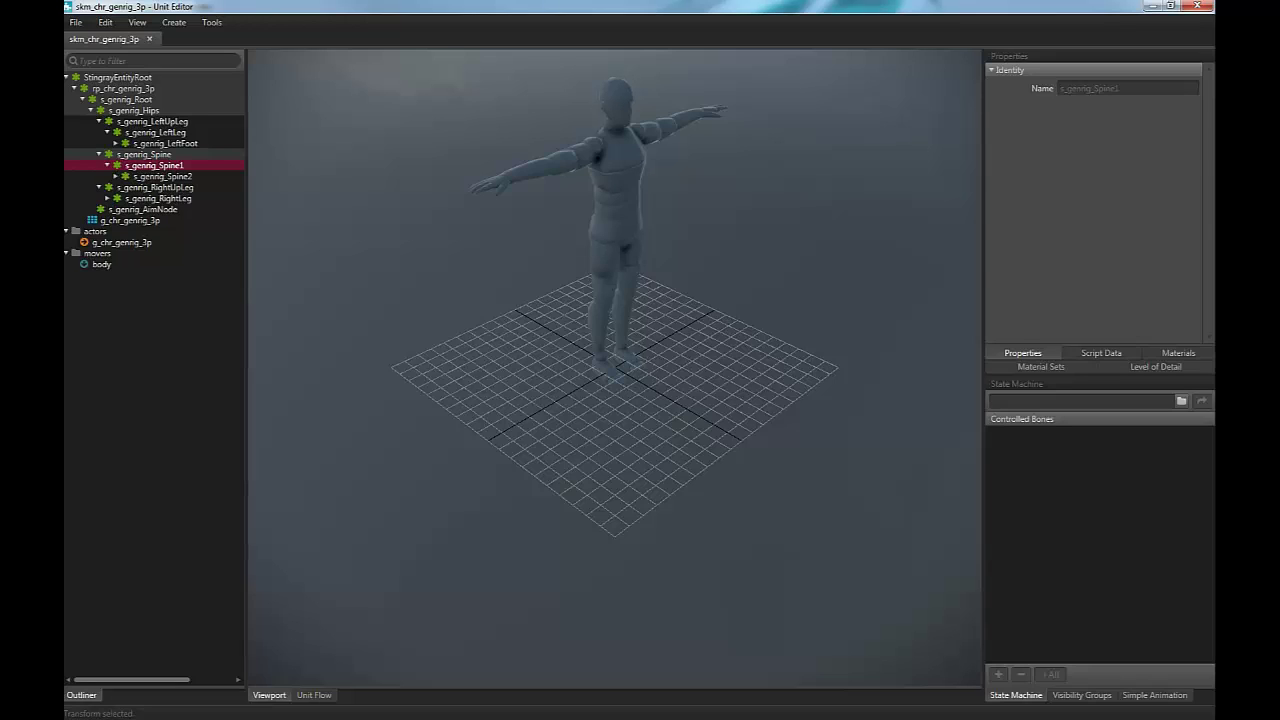
# - Inspect the properties of the g_chr_genrig_3p mesh, its physics actor and the body mover
pyautogui.click(130, 220)
pyautogui.click(122, 243)
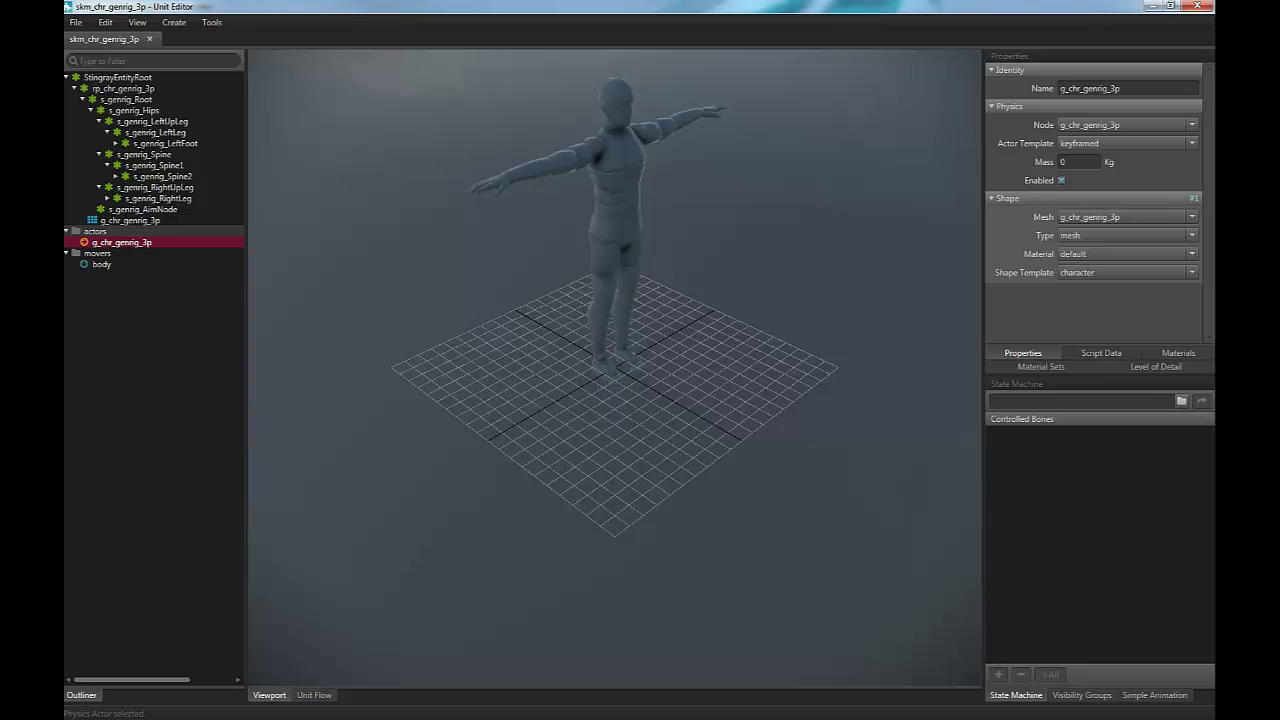
pyautogui.click(102, 265)
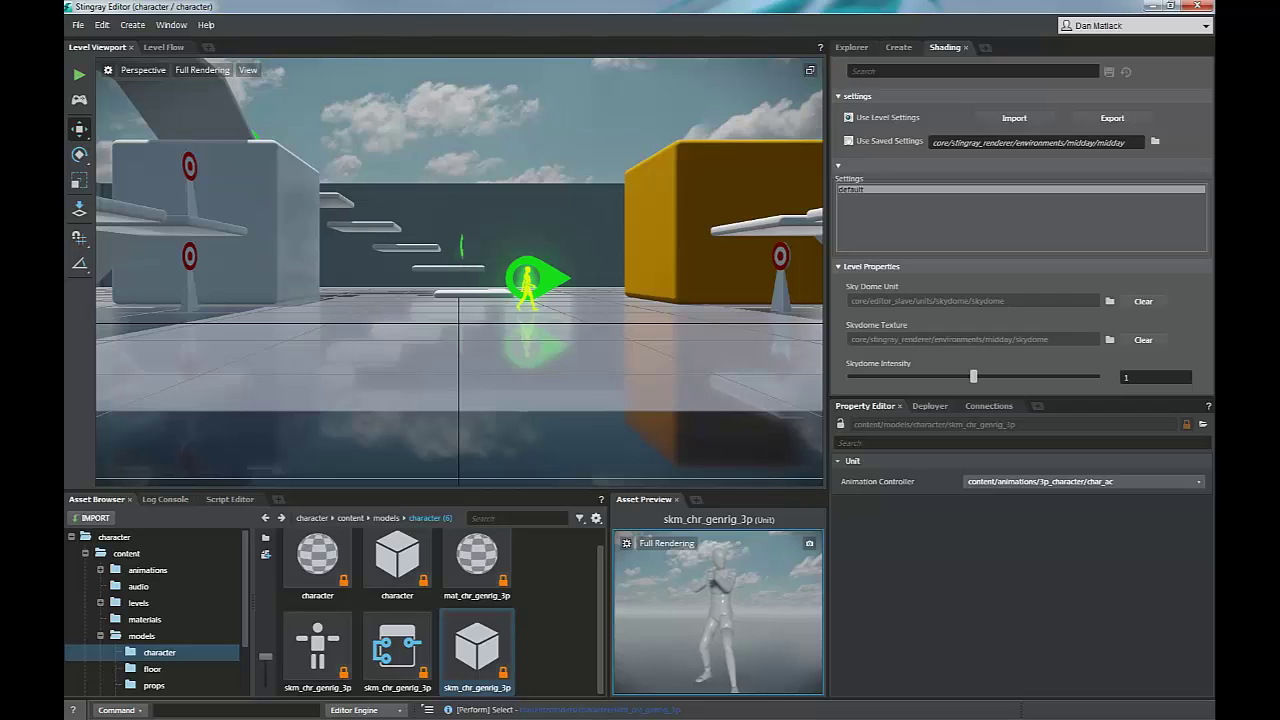
# - Switch to the character project in Sublime Text and expand its script/lua folder
pyautogui.moveTo(70, 91); pyautogui.dragTo(628, 91)
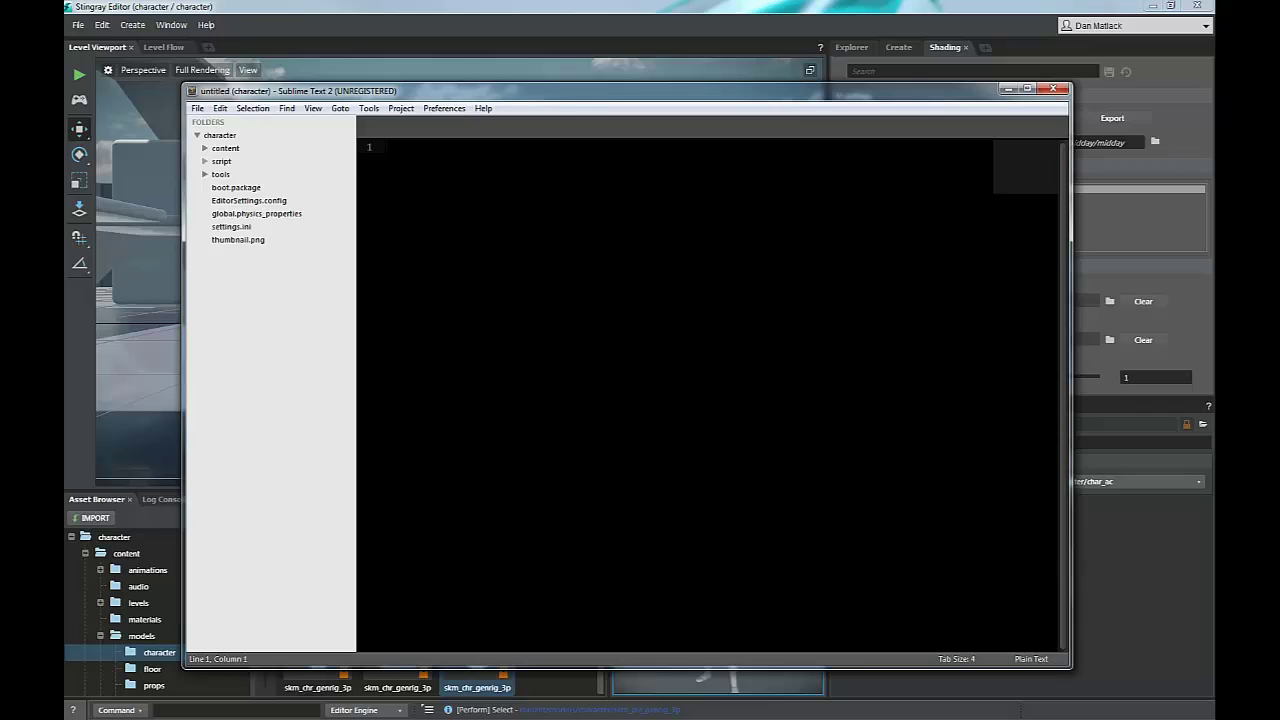
pyautogui.click(206, 161)
pyautogui.click(214, 174)
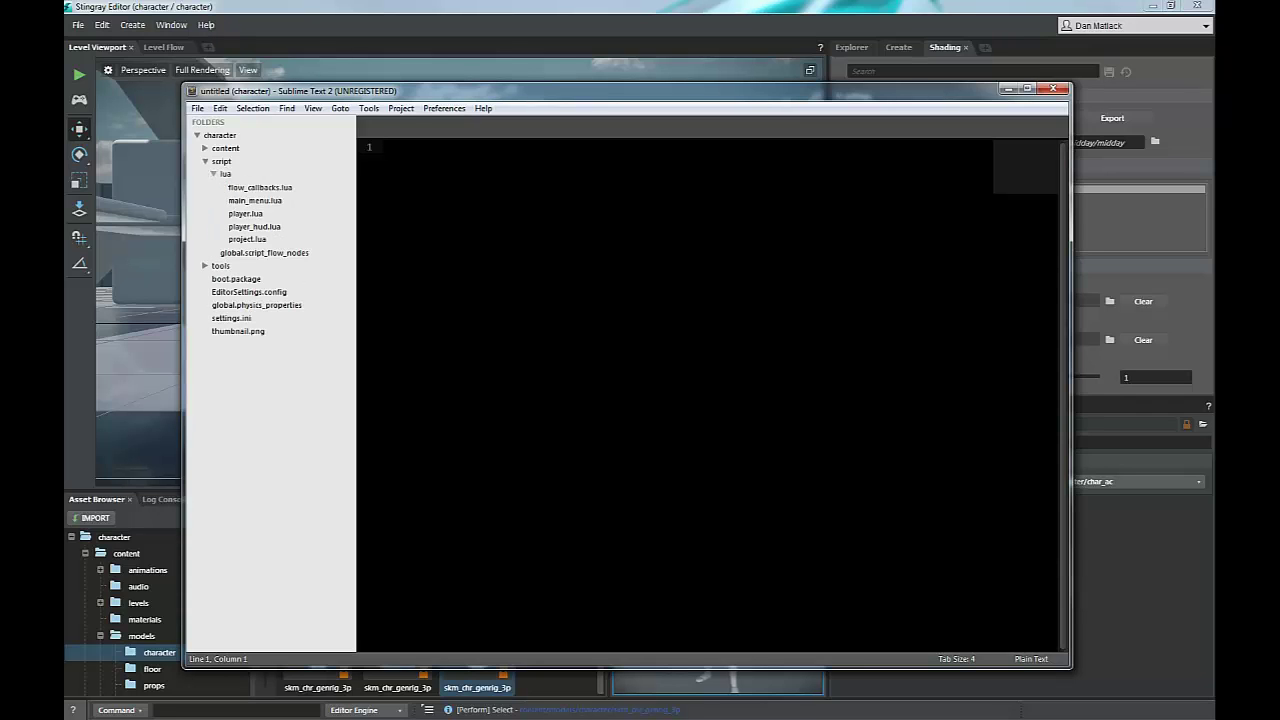
# - Open player.lua from the script/lua folder in its own tab and maximize the editor window
pyautogui.click(245, 214)
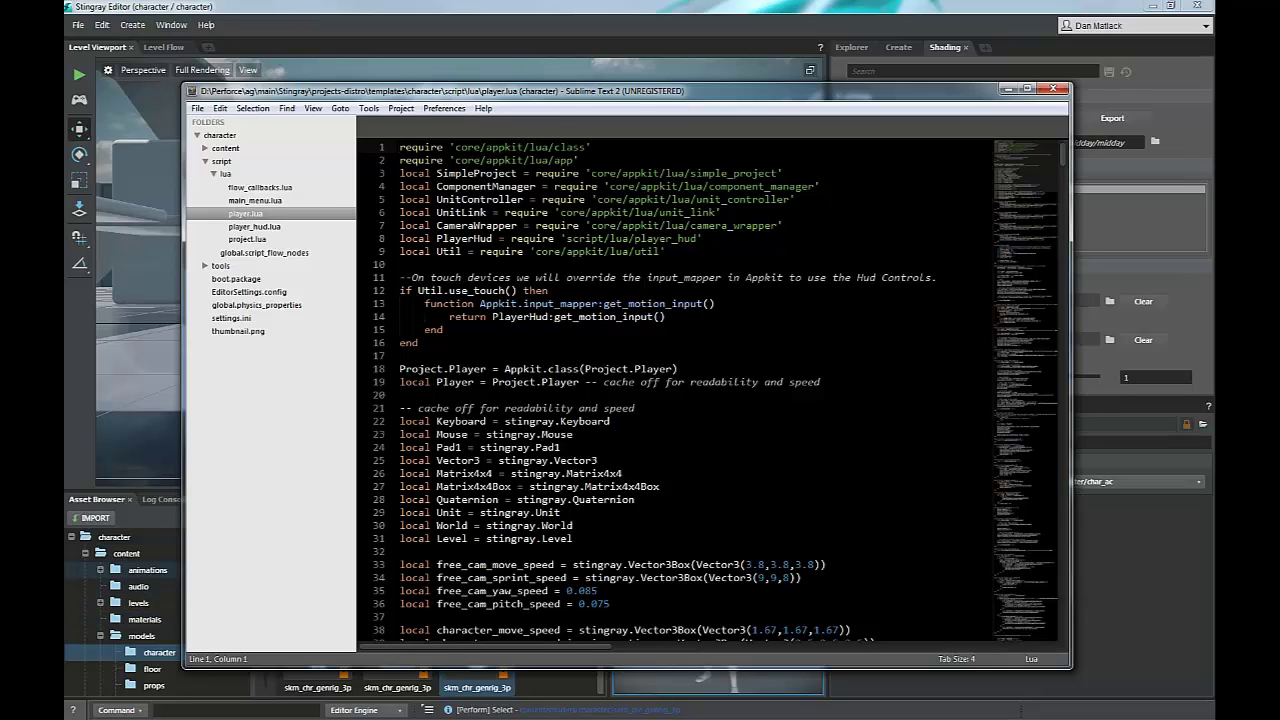
pyautogui.doubleClick(245, 214)
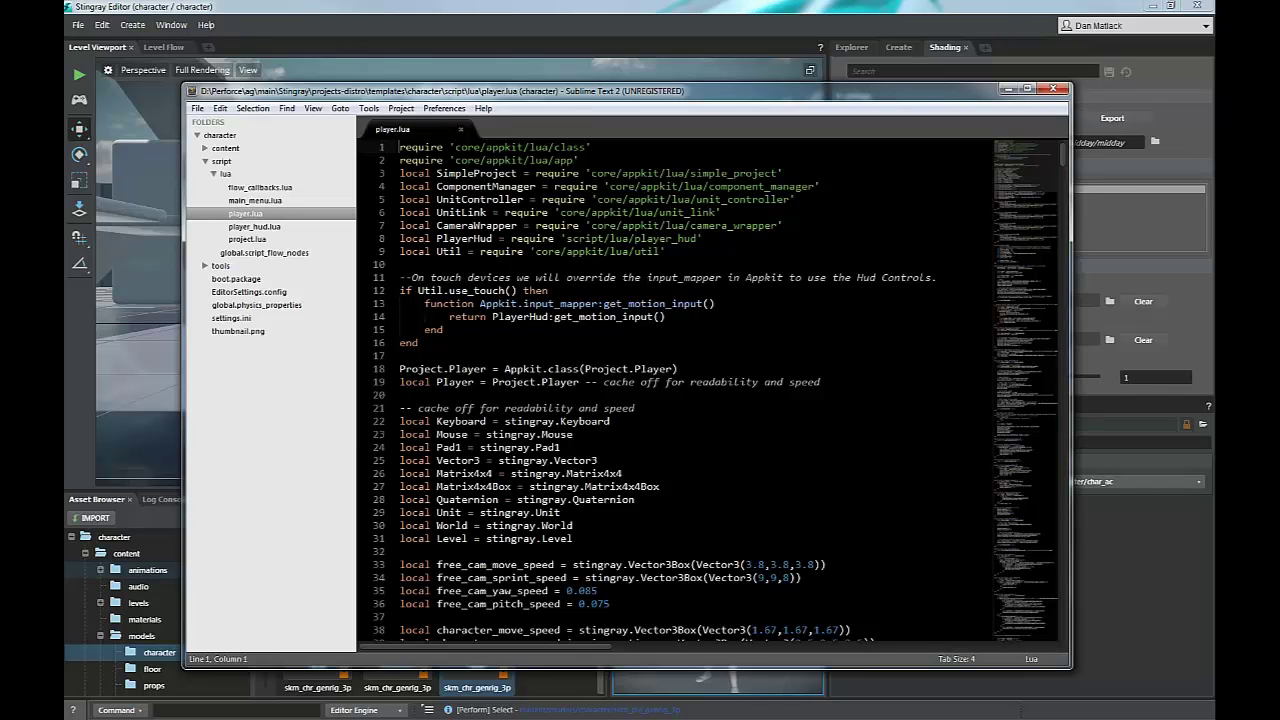
pyautogui.click(401, 266)
pyautogui.press('super+Up')
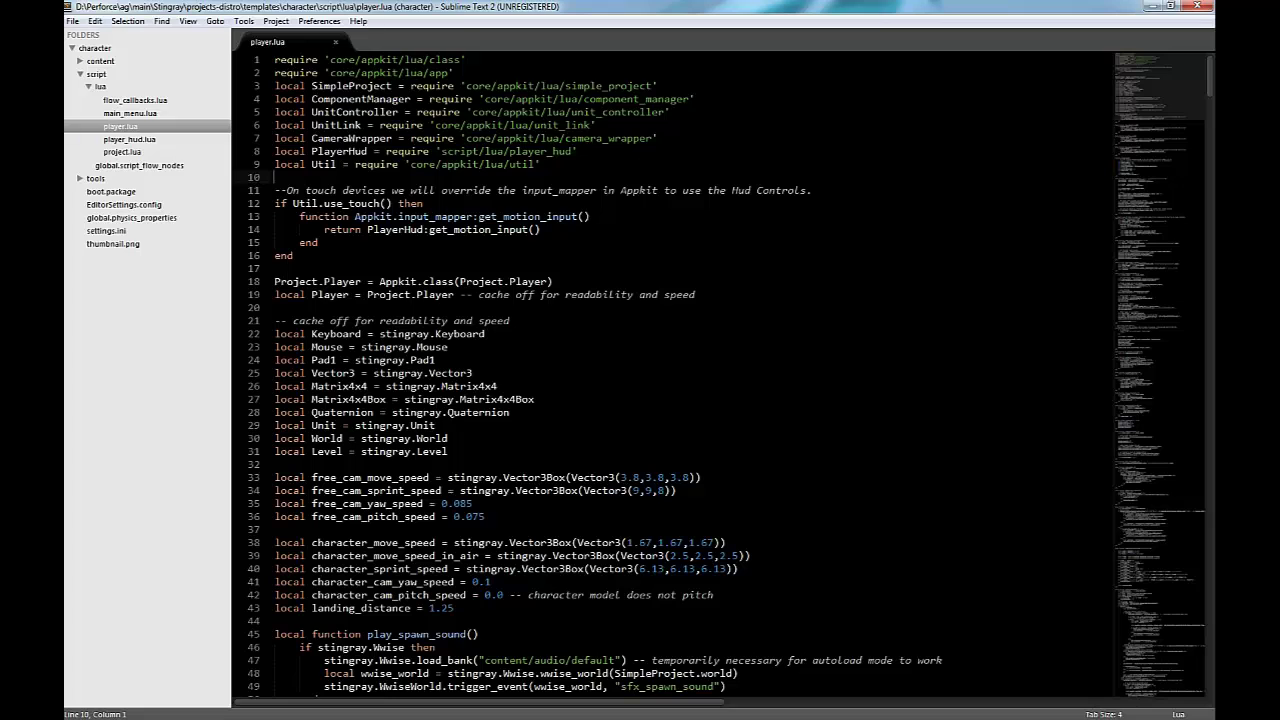
# - Review the required Appkit modules, the touch input override and the cached Stingray classes at the start of player.lua
pyautogui.click(276, 268)
pyautogui.click(318, 242)
pyautogui.scroll(-2, 672, 375)
pyautogui.scroll(-2, 690, 375)
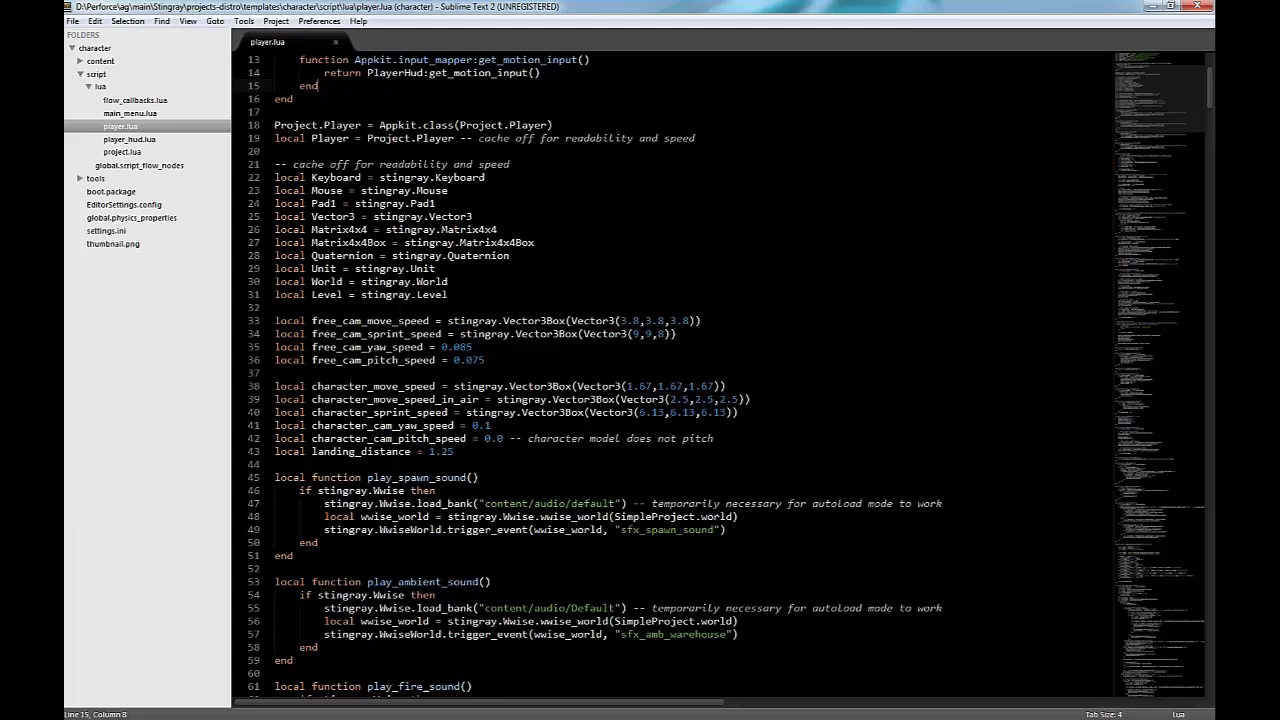
pyautogui.scroll(-2, 690, 375)
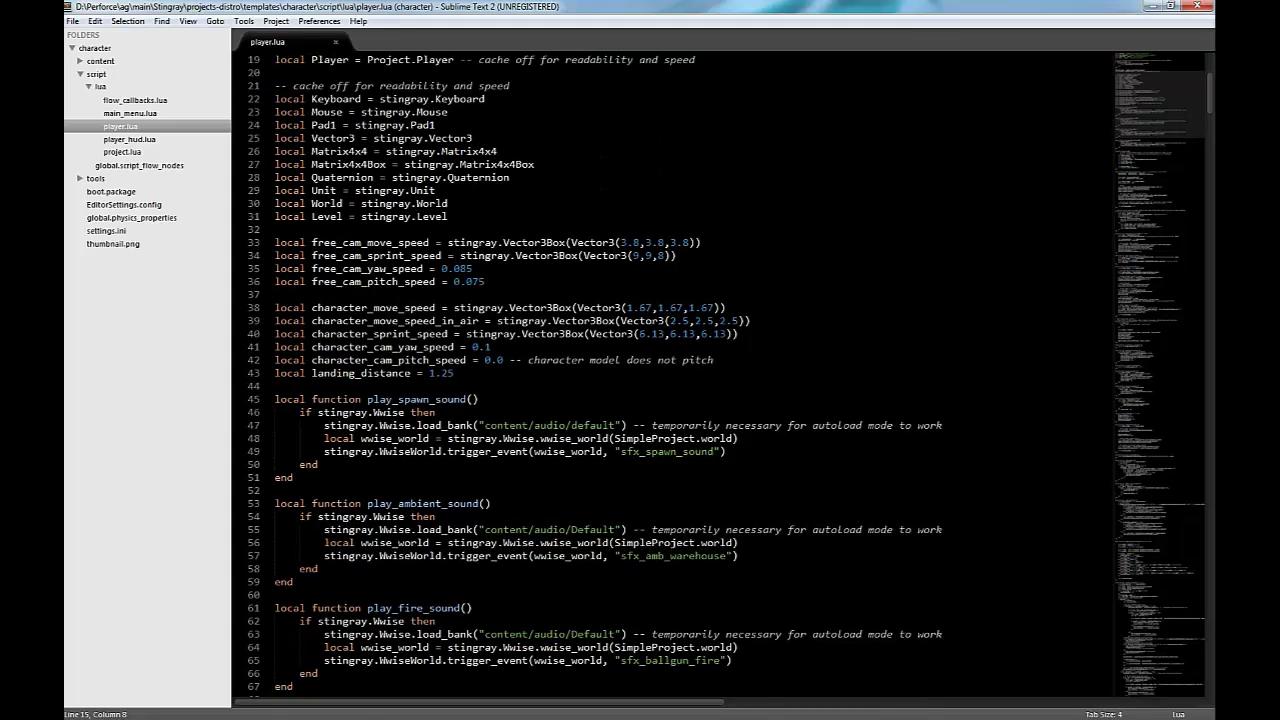
pyautogui.scroll(3, 690, 375)
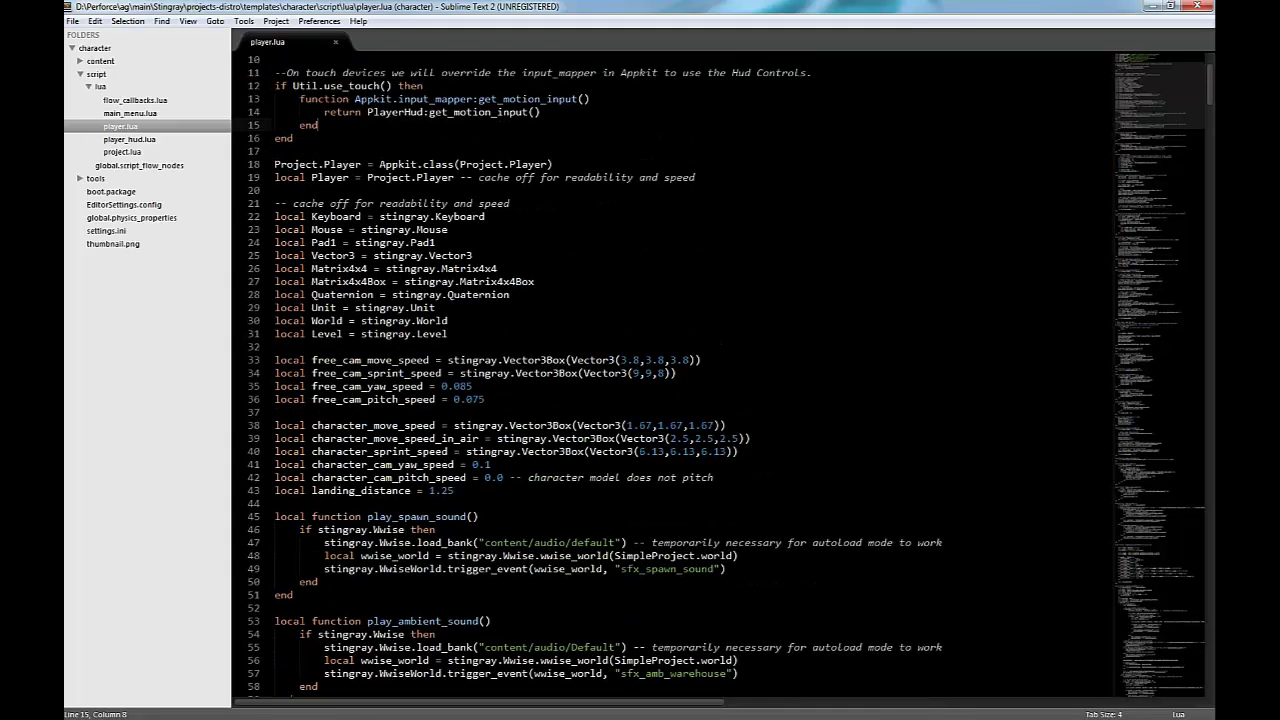
# - Examine the free camera and character speed variables, highlighting the character movement and landing distance settings on lines 38 to 43
pyautogui.scroll(-6, 690, 375)
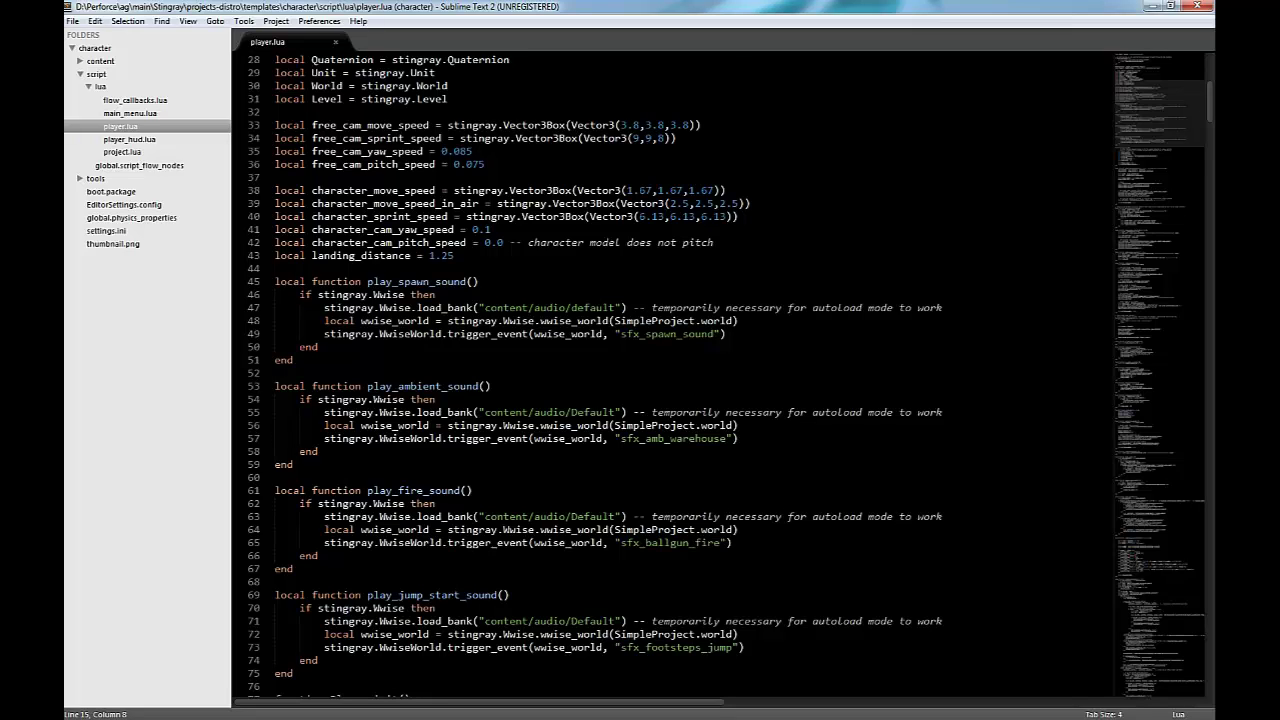
pyautogui.moveTo(455, 256); pyautogui.dragTo(274, 190)
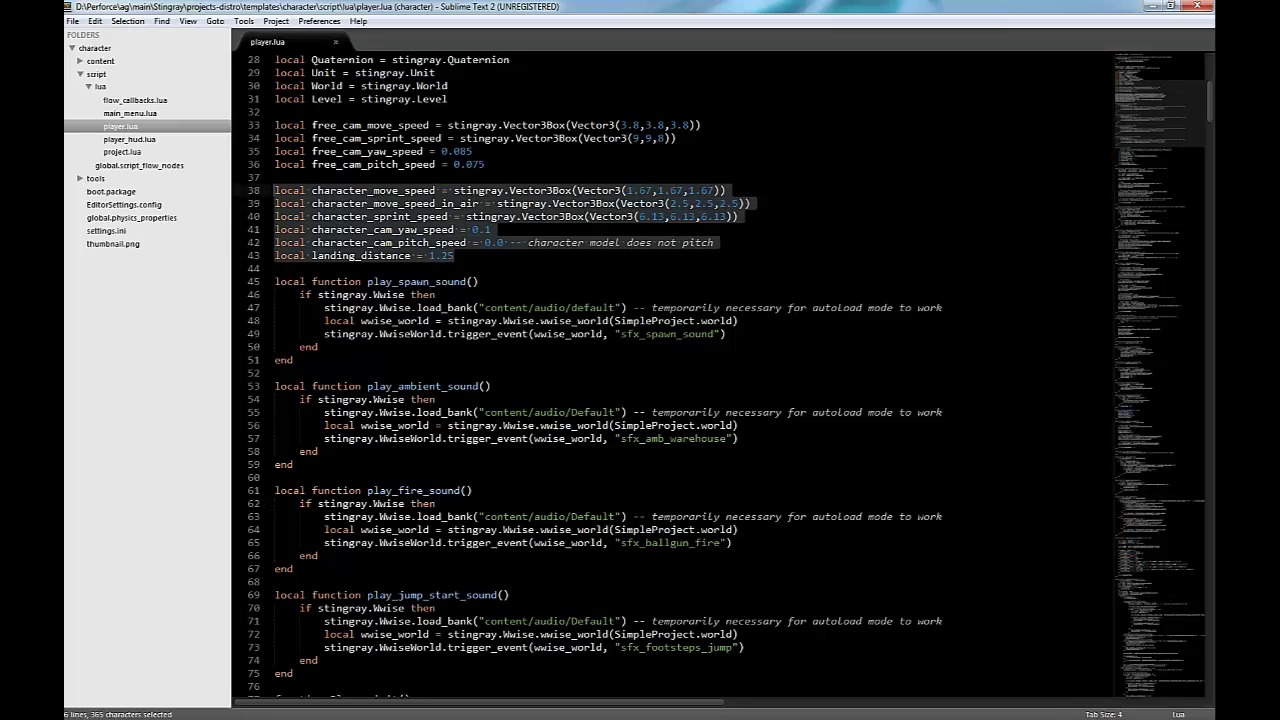
pyautogui.click(486, 164)
pyautogui.scroll(6, 674, 375)
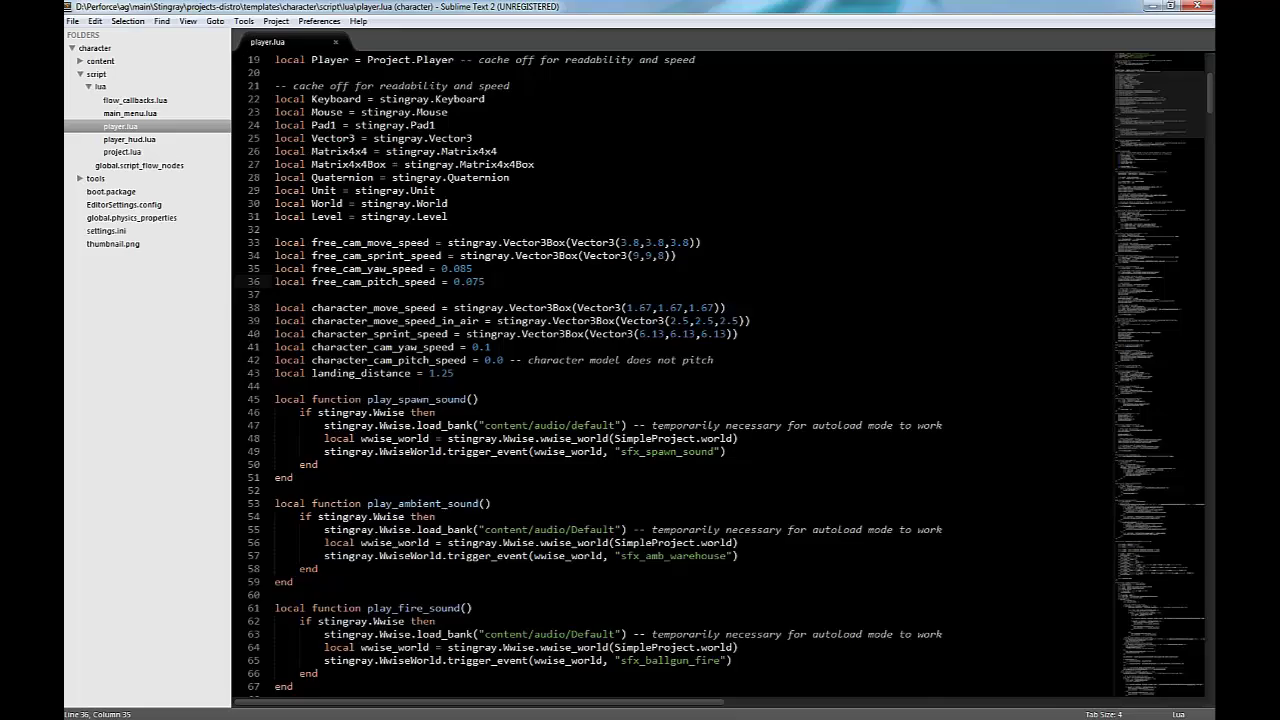
pyautogui.scroll(-9, 720, 375)
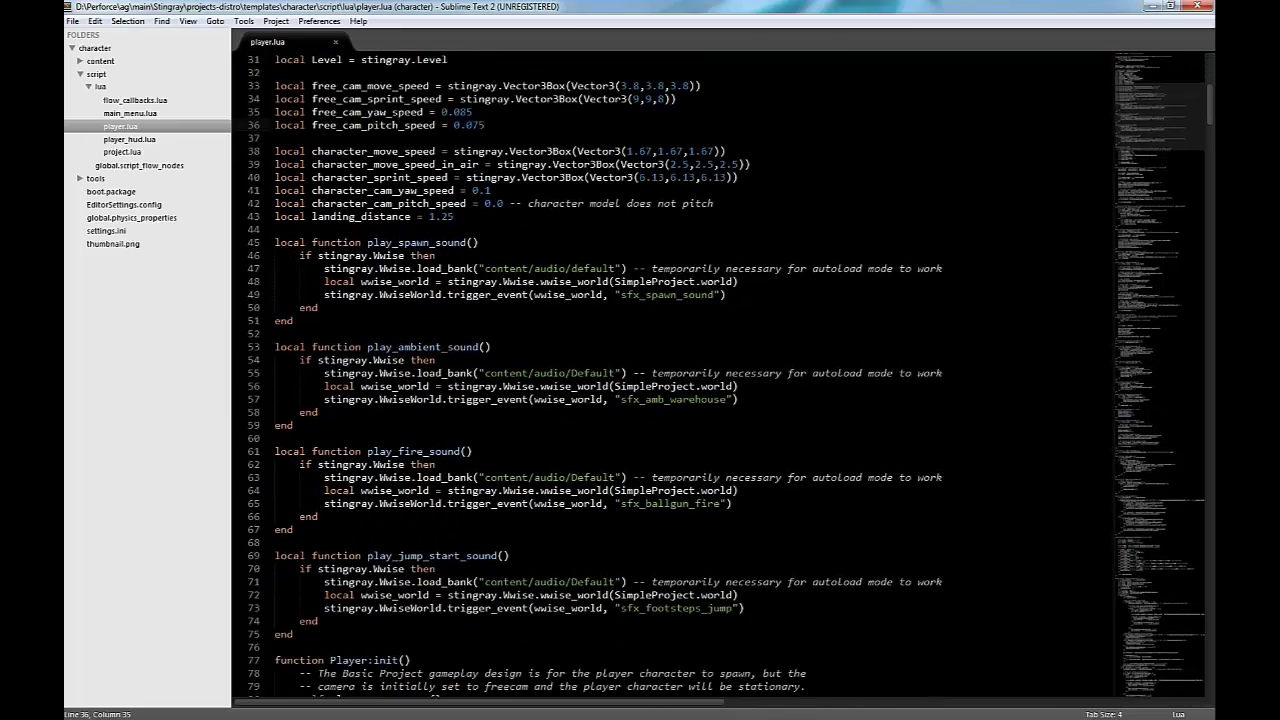
# - Read through the Wwise sound functions, from play_spawn_sound to play_jump_start_sound, and the Player:init function
pyautogui.scroll(-1, 720, 375)
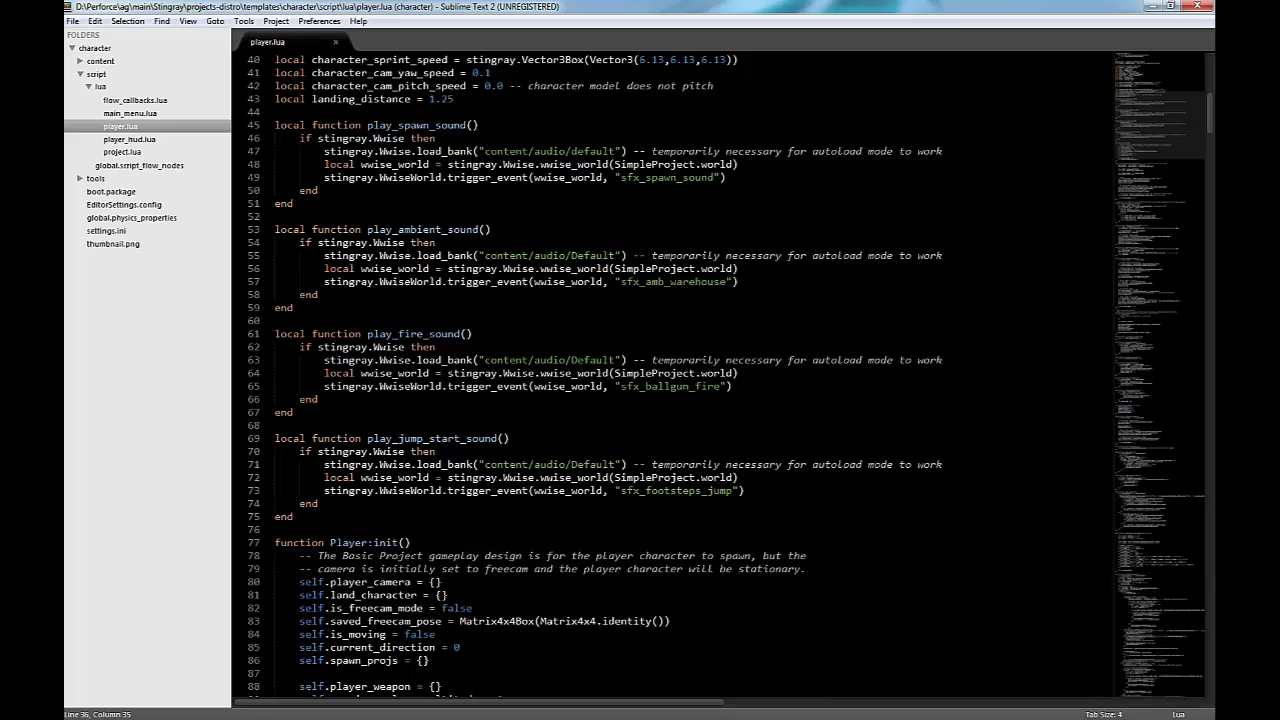
pyautogui.scroll(-8, 720, 375)
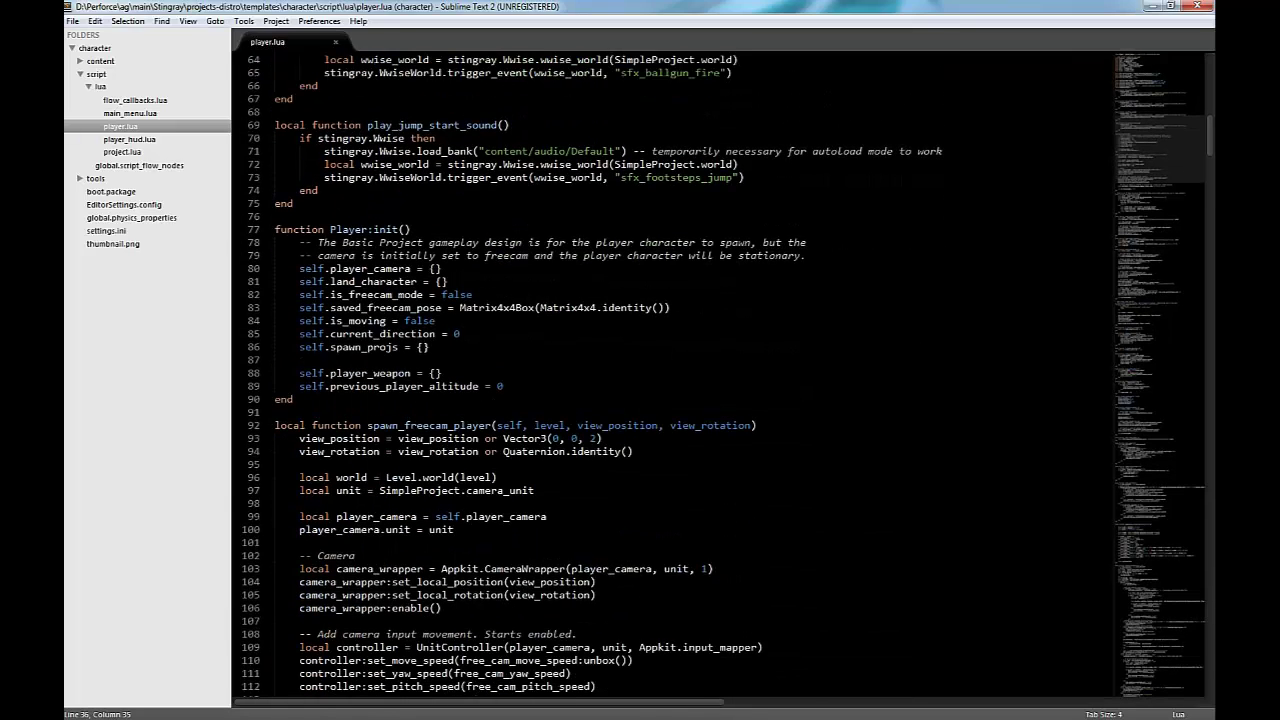
pyautogui.scroll(-1, 720, 375)
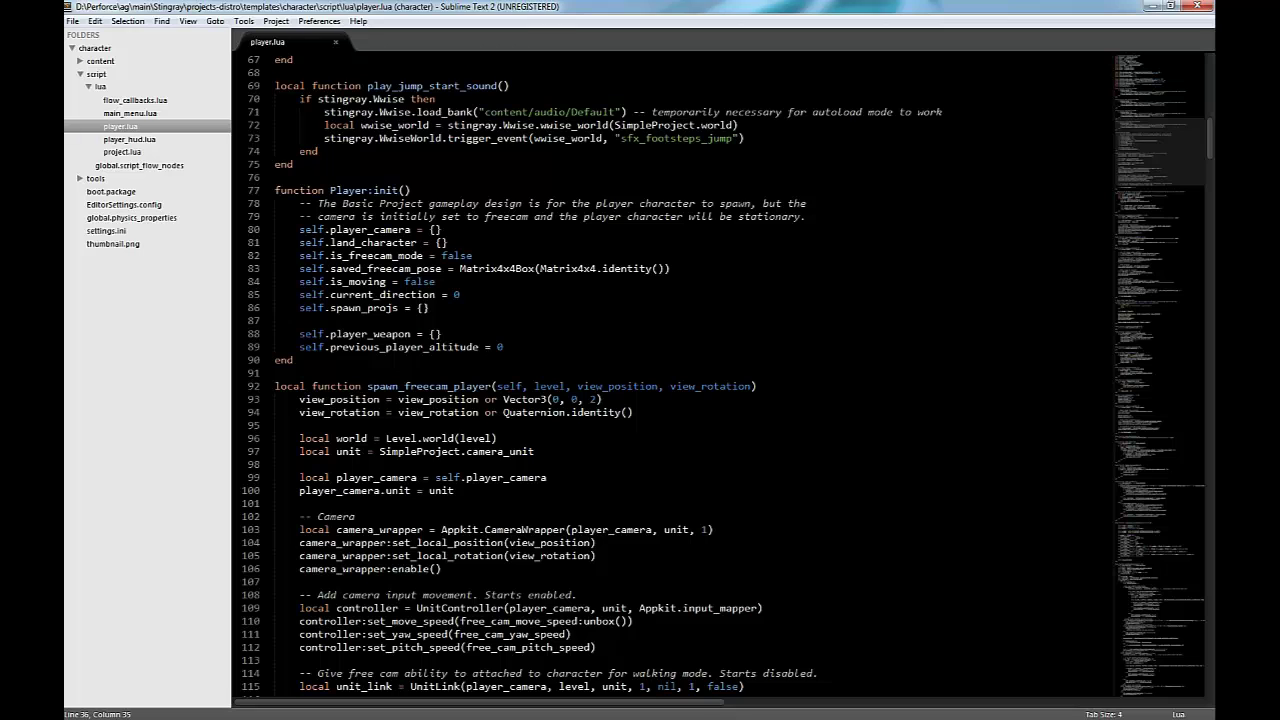
pyautogui.scroll(-1, 720, 375)
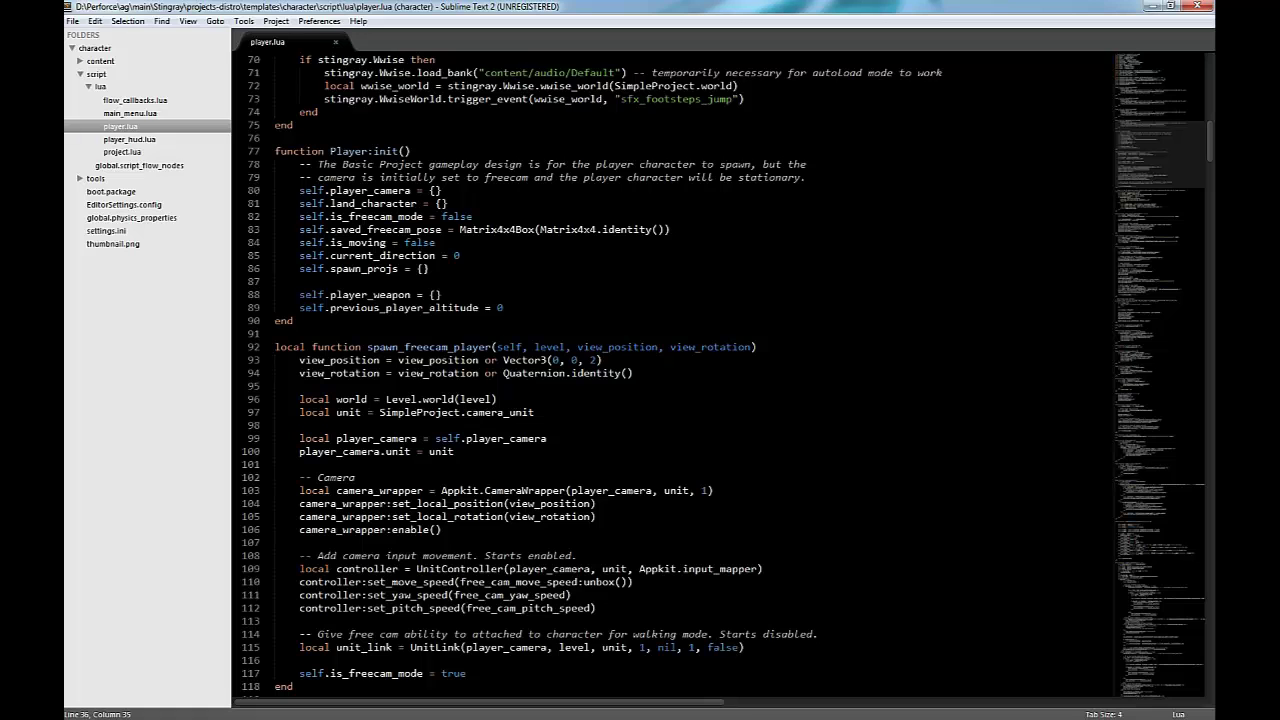
# - Examine the spawn_freecam_player, get_player_start_pose and spawn_player_character functions
pyautogui.scroll(-5, 690, 370)
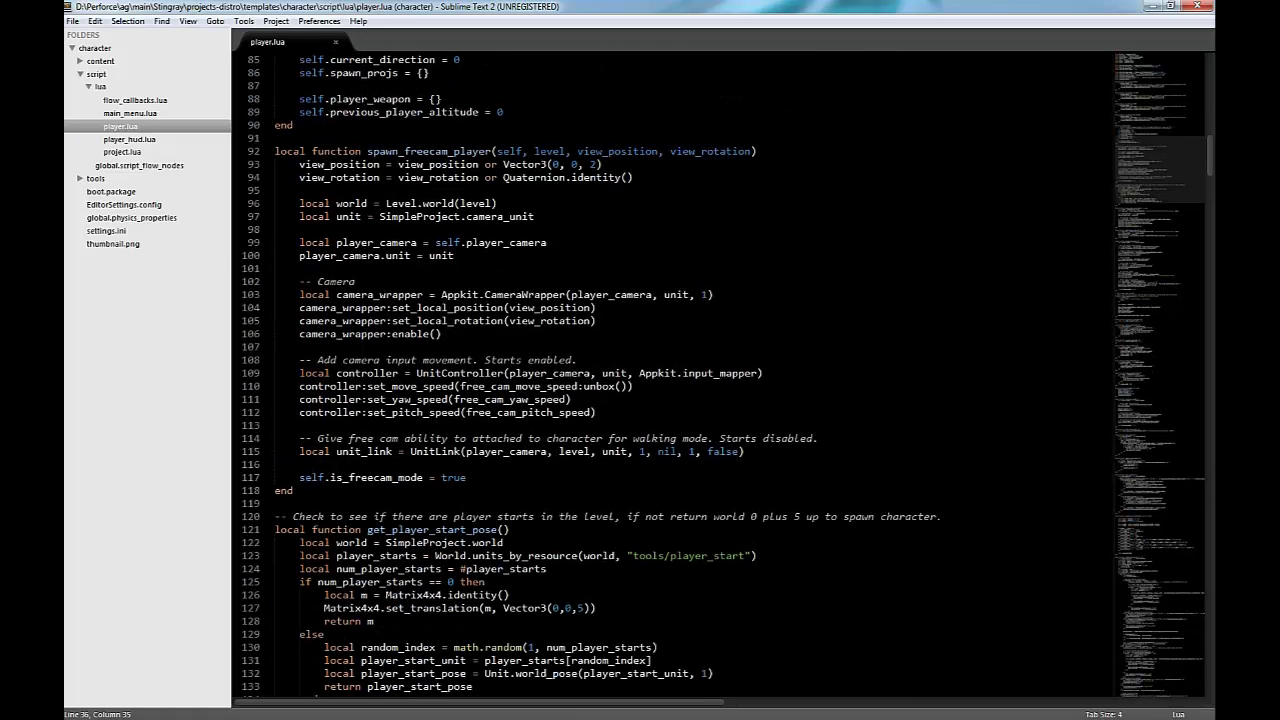
pyautogui.scroll(-2, 690, 370)
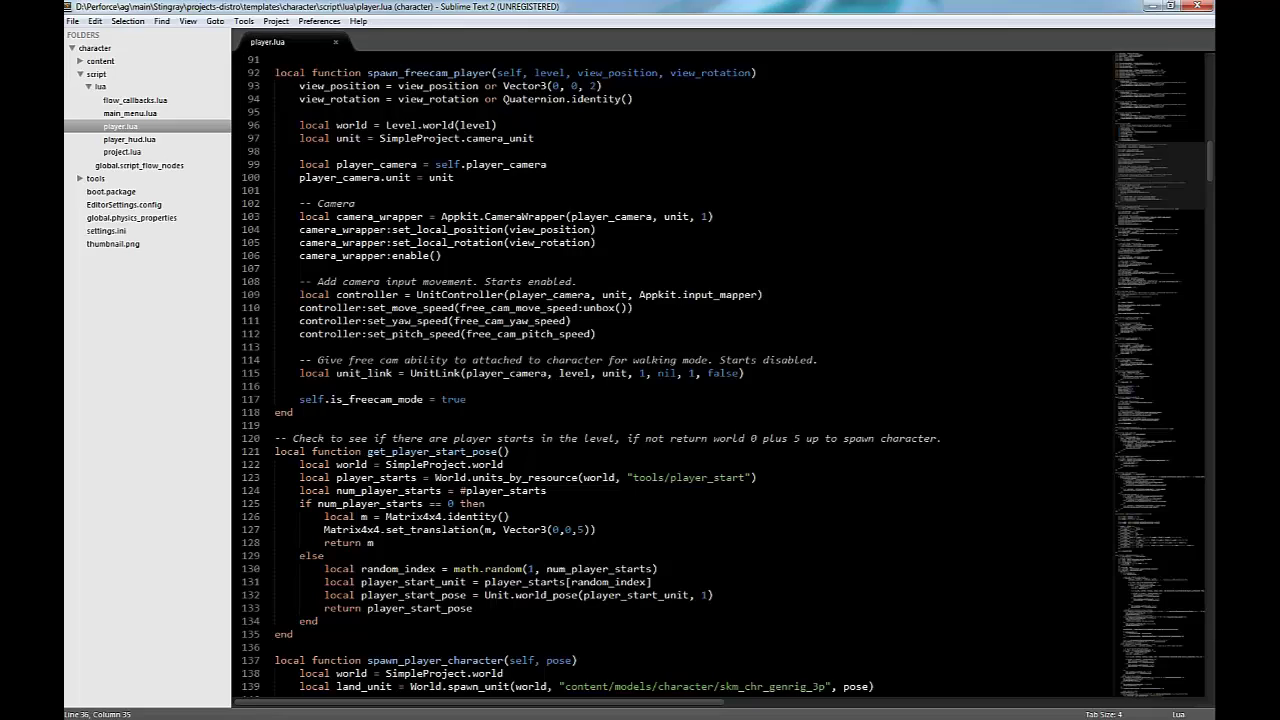
pyautogui.scroll(-11, 690, 370)
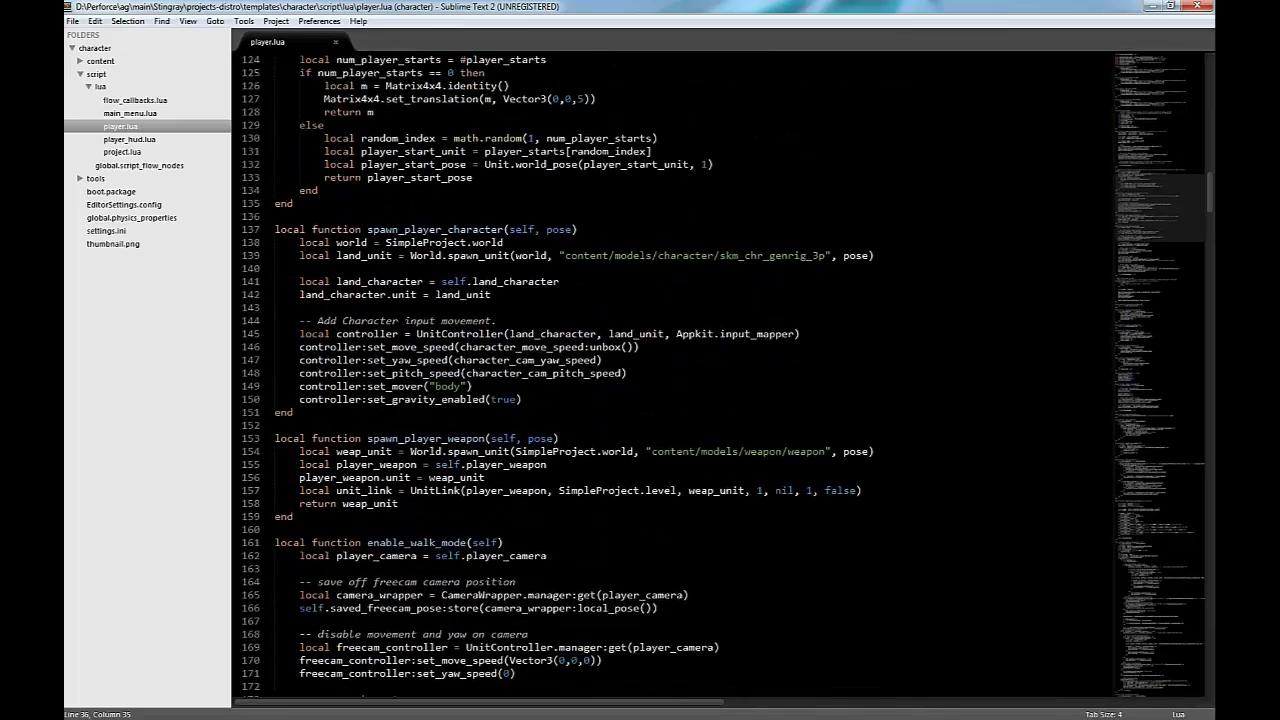
pyautogui.scroll(-2, 690, 370)
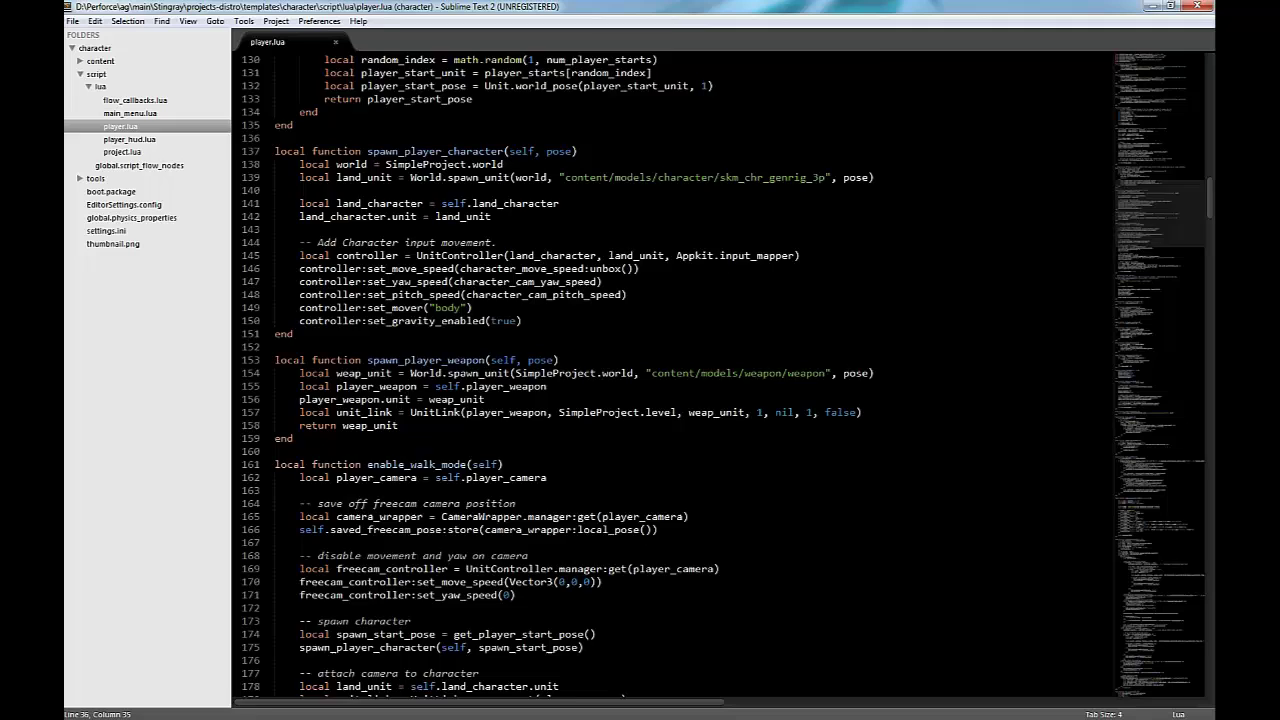
# - Examine the spawn_player_weapon and enable_walk_mode functions, including the code that offsets the camera to eye height
pyautogui.scroll(-3, 690, 370)
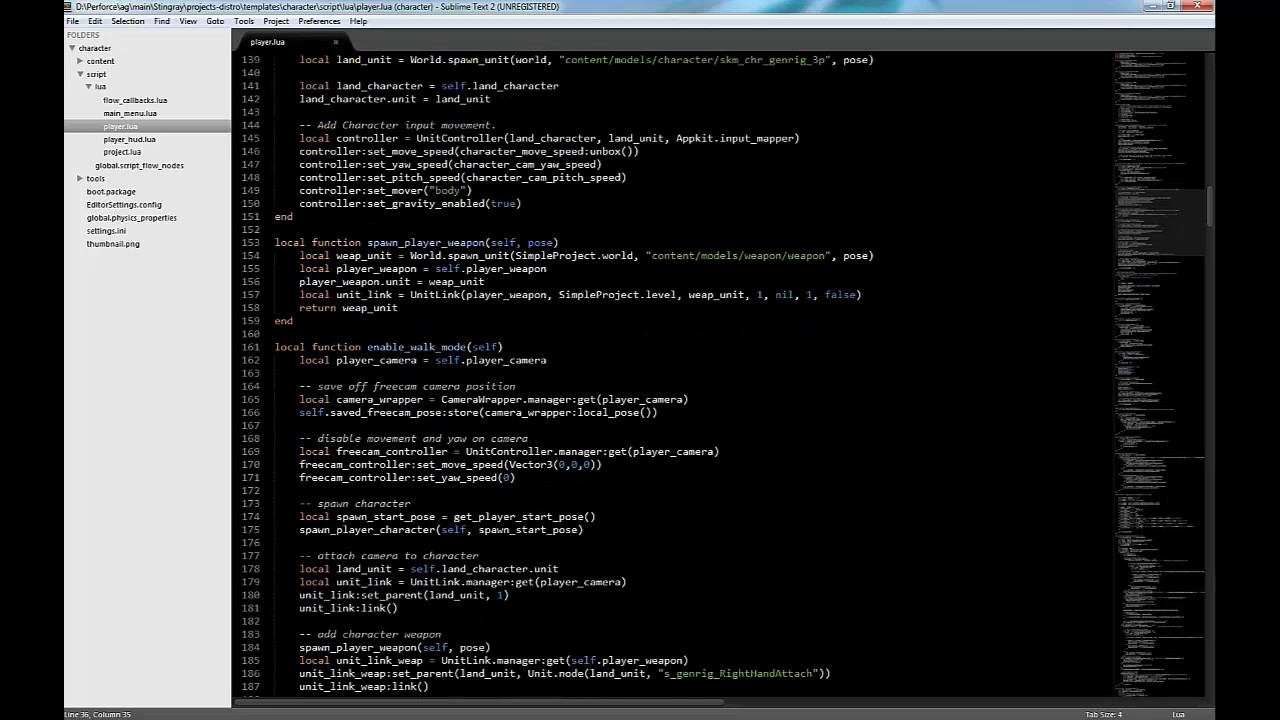
pyautogui.scroll(-5, 690, 370)
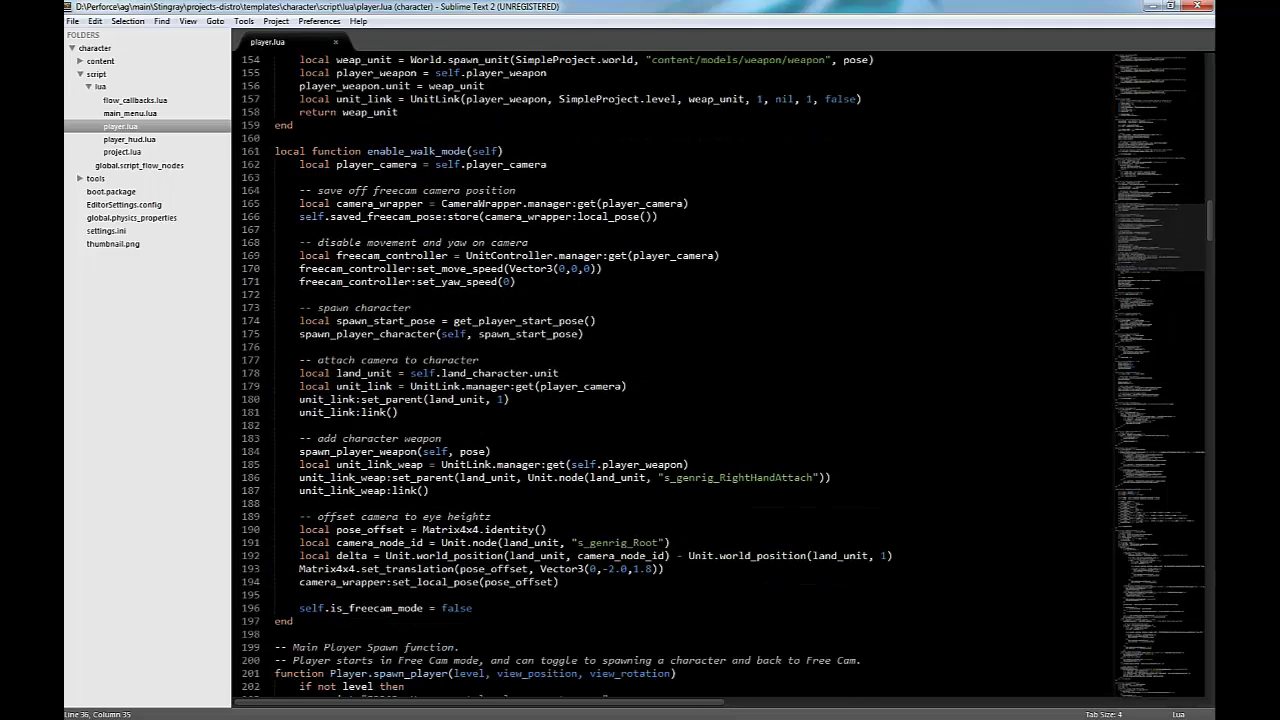
pyautogui.scroll(-1, 690, 370)
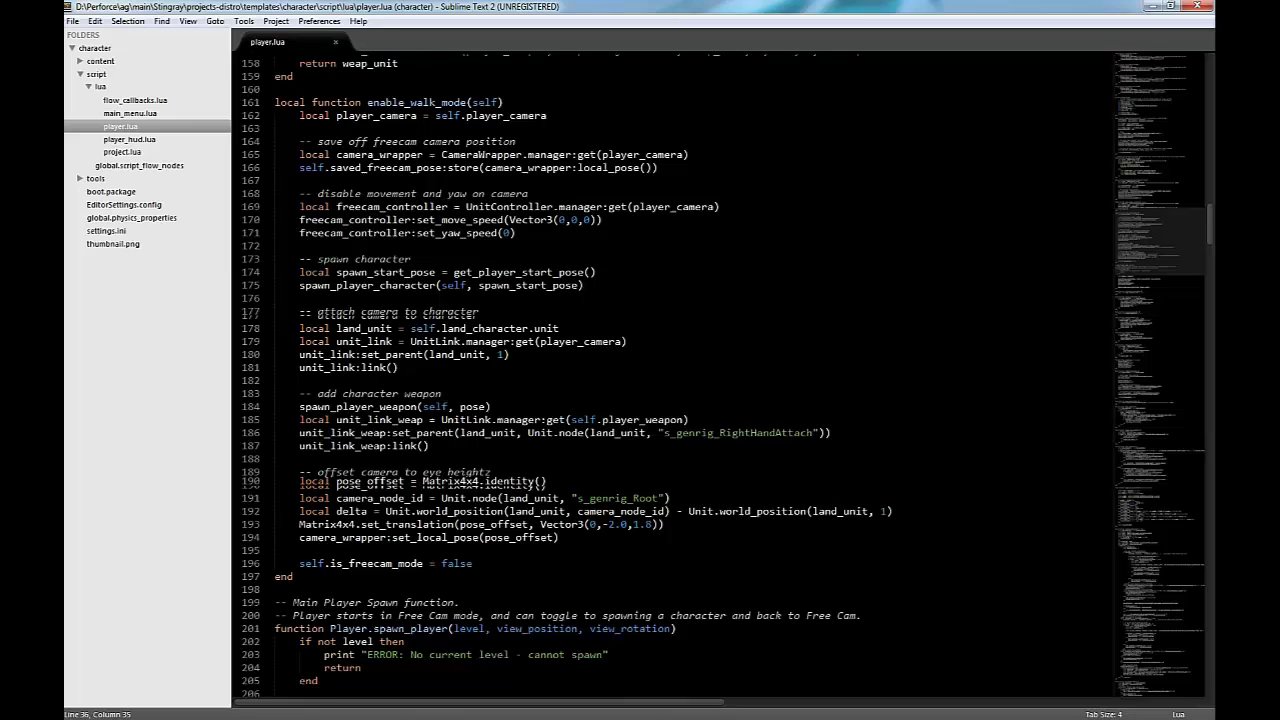
pyautogui.scroll(-3, 690, 370)
pyautogui.scroll(-2, 690, 370)
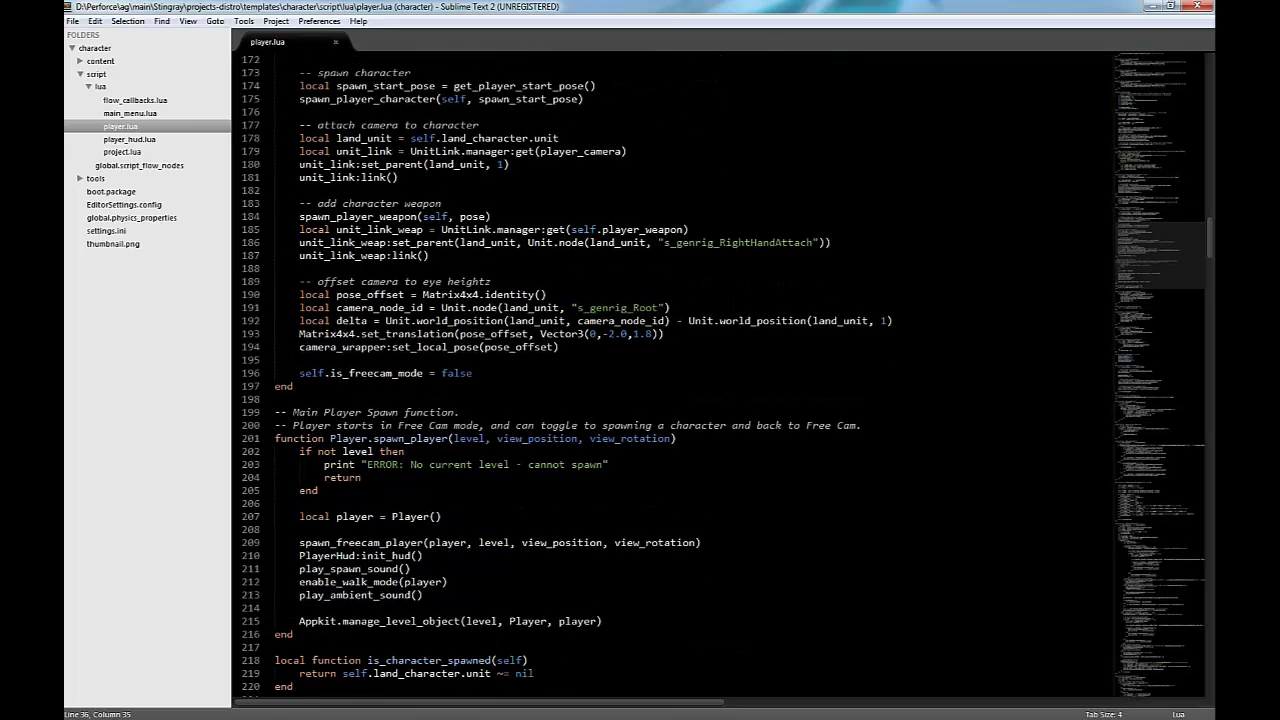
pyautogui.moveTo(275, 268); pyautogui.dragTo(560, 347)
pyautogui.click(276, 360)
# - Read the Player.spawn_player function, the despawn, cleanup and shutdown functions, and enable_free_mode
pyautogui.scroll(-3, 720, 375)
pyautogui.scroll(-4, 720, 375)
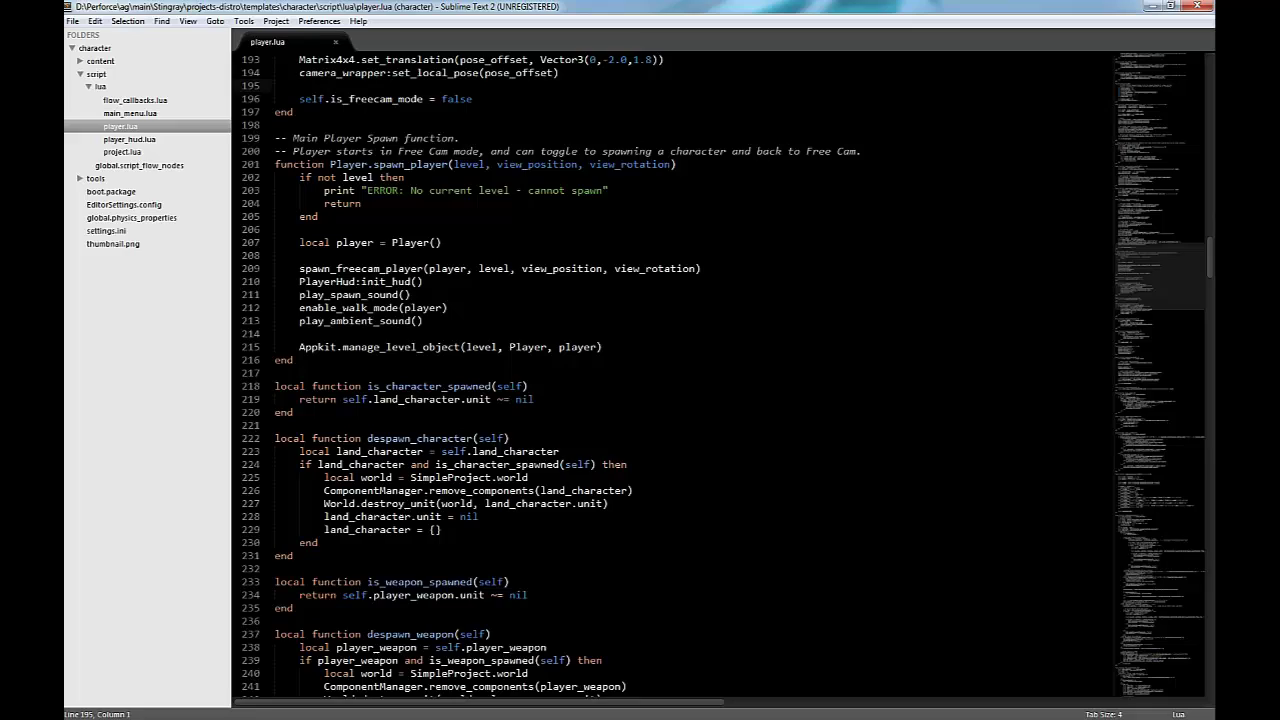
pyautogui.scroll(-10, 720, 375)
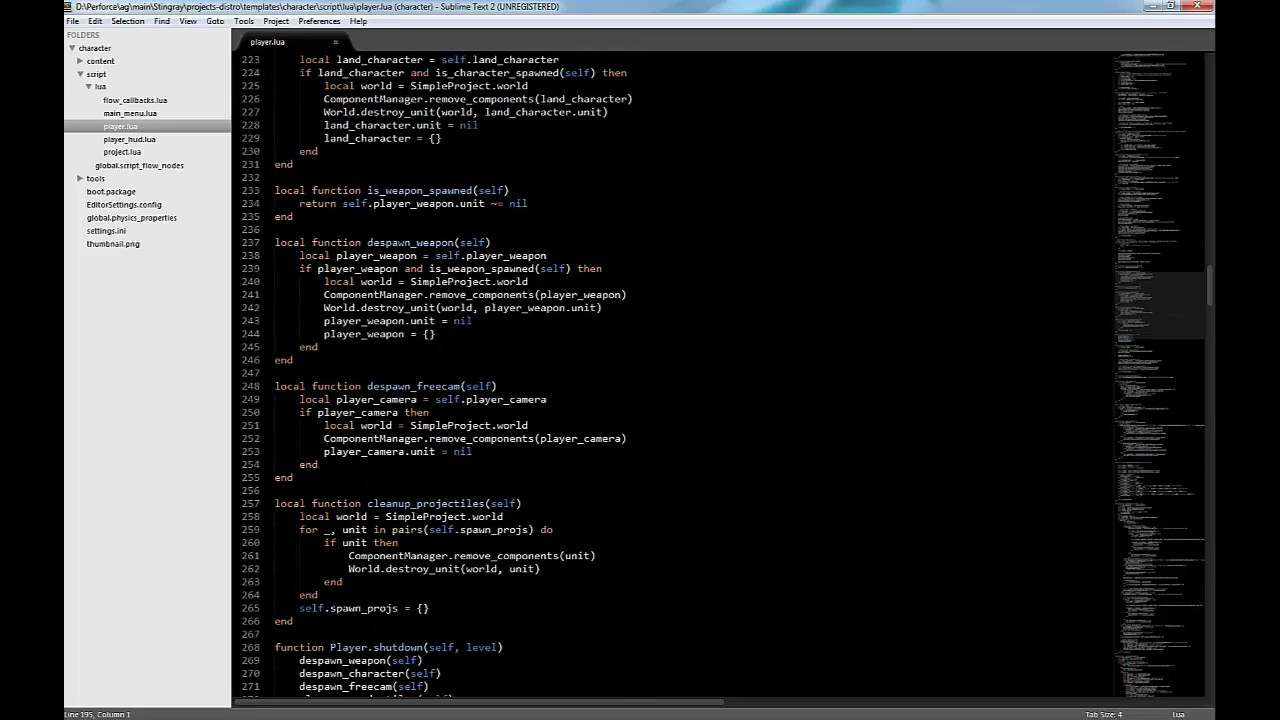
pyautogui.scroll(-8, 720, 375)
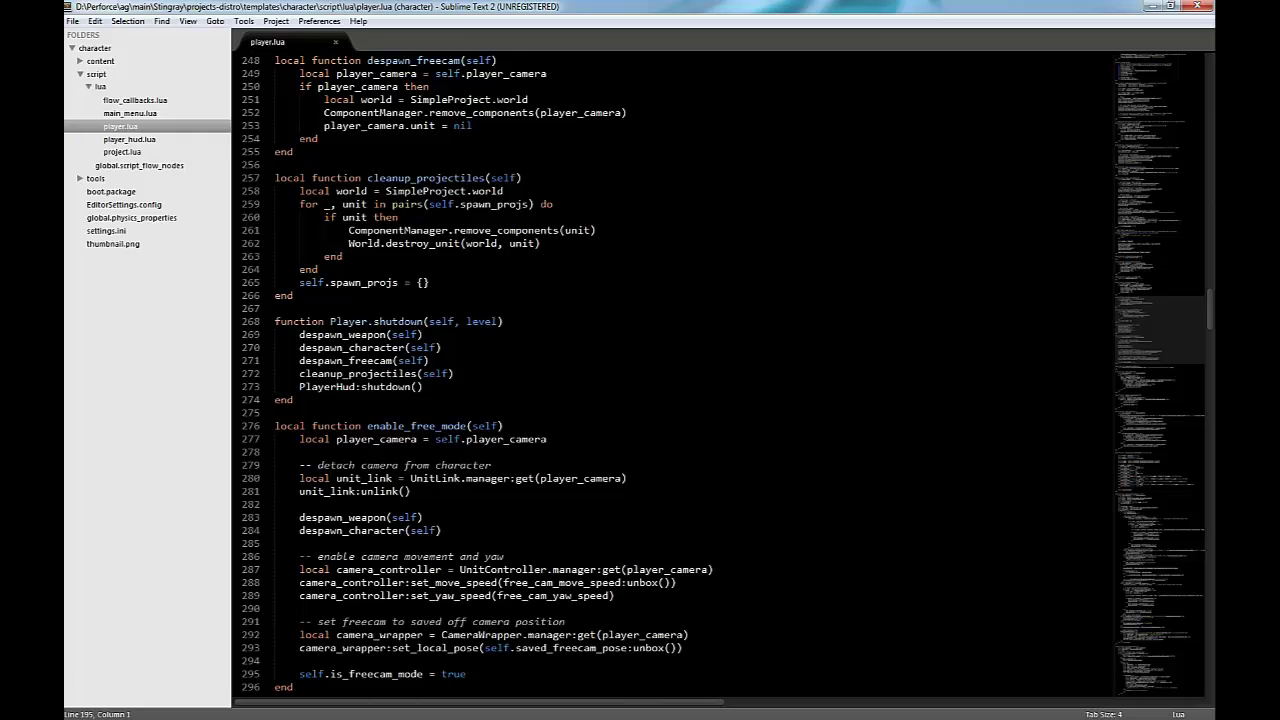
pyautogui.scroll(-5, 720, 375)
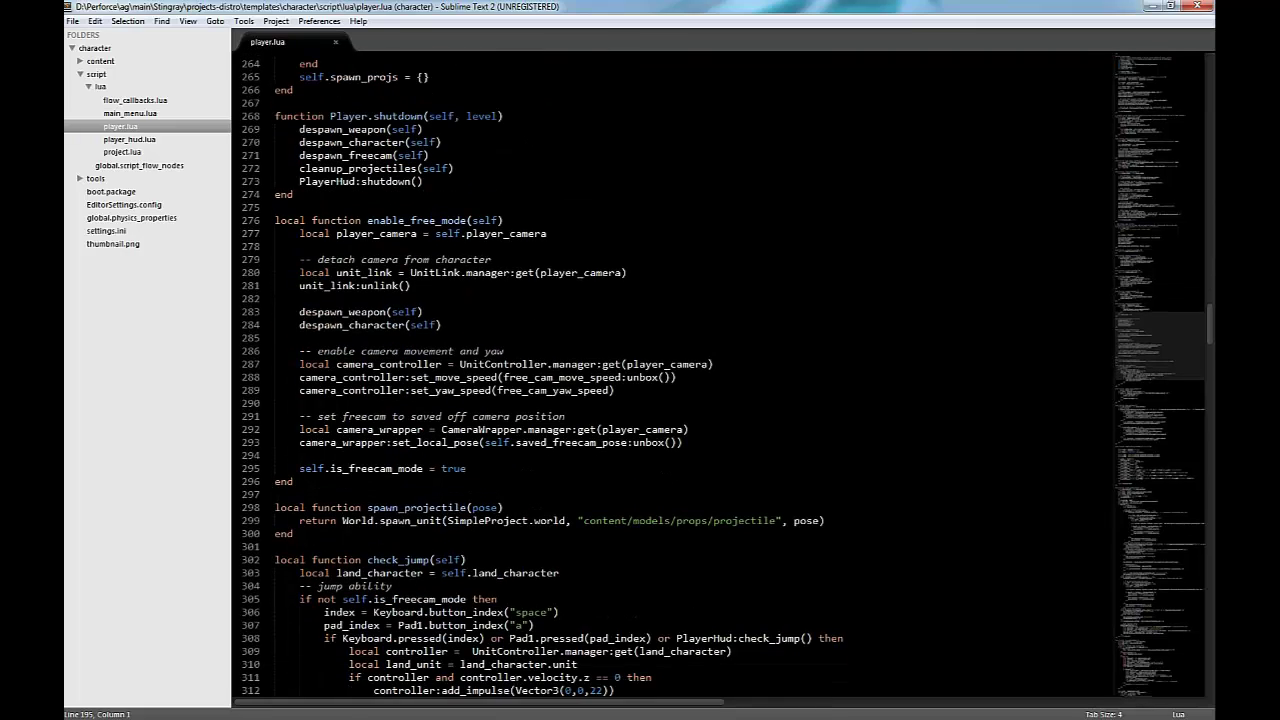
# - Examine the spawn_projectile, check_jump, toggle_camera_mode and check_sprint functions
pyautogui.scroll(-6, 720, 375)
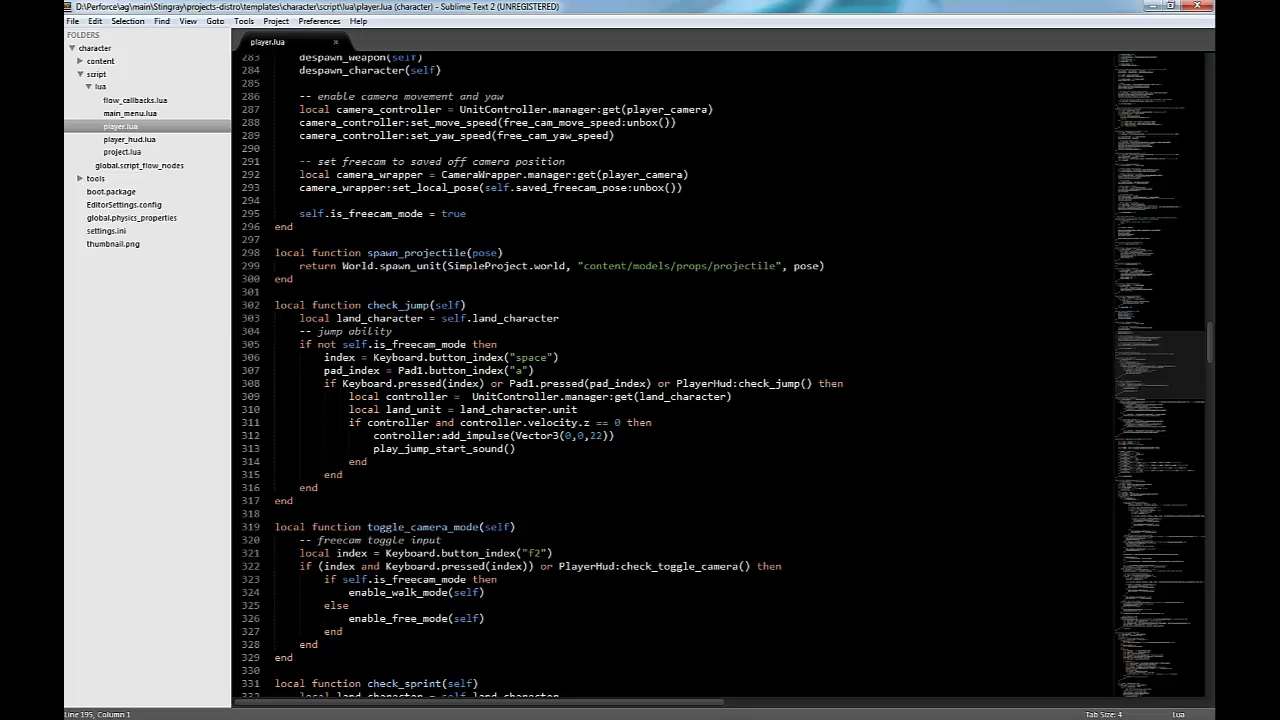
pyautogui.scroll(-1, 720, 375)
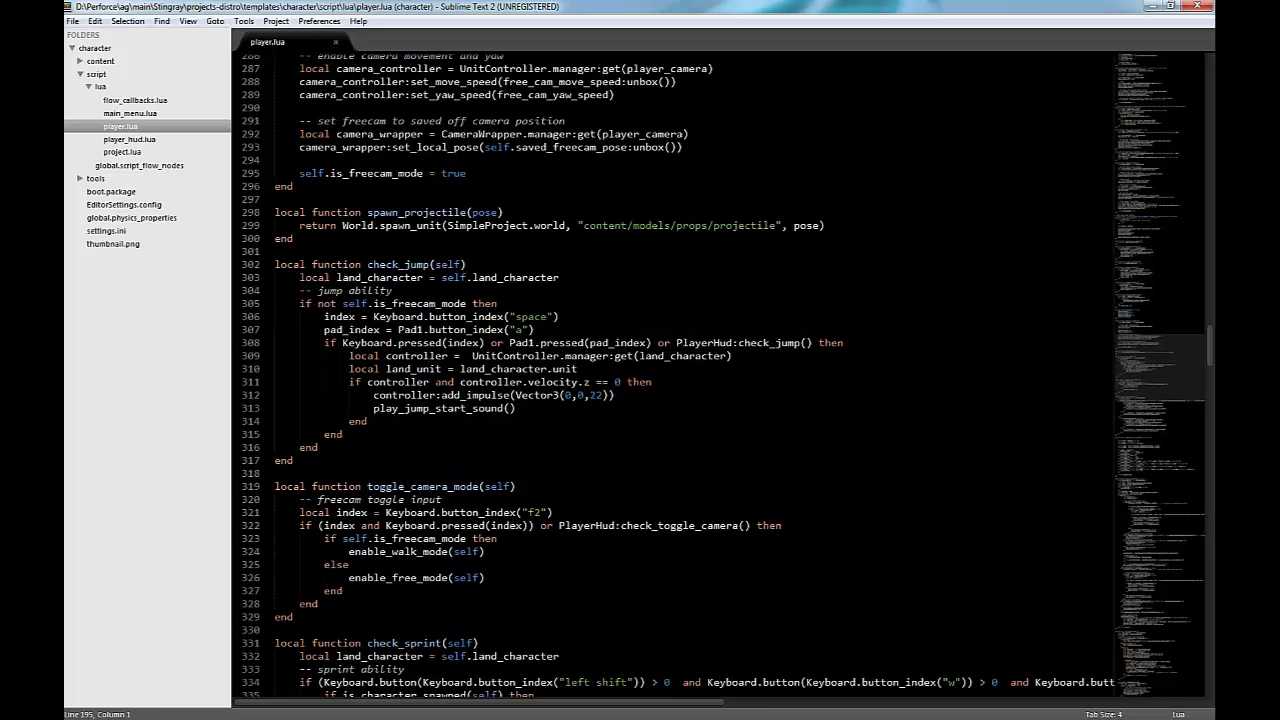
pyautogui.scroll(-5, 720, 375)
pyautogui.scroll(-4, 720, 375)
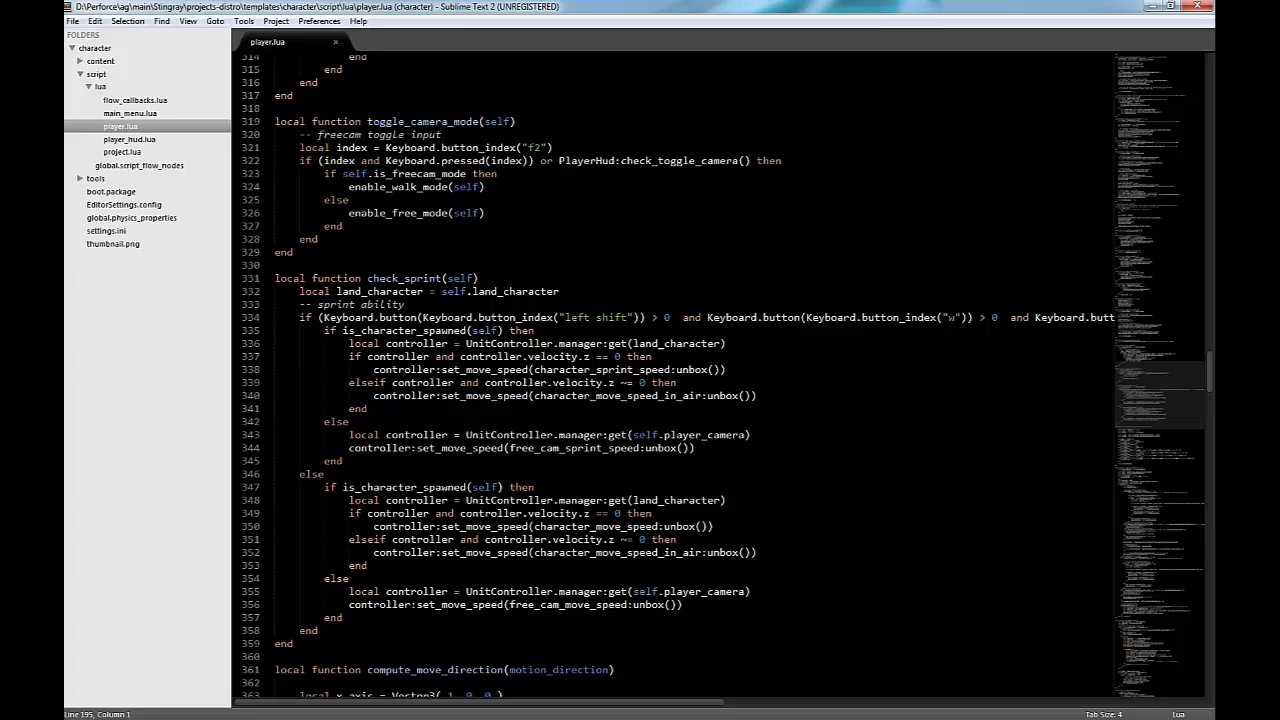
pyautogui.scroll(-3, 720, 375)
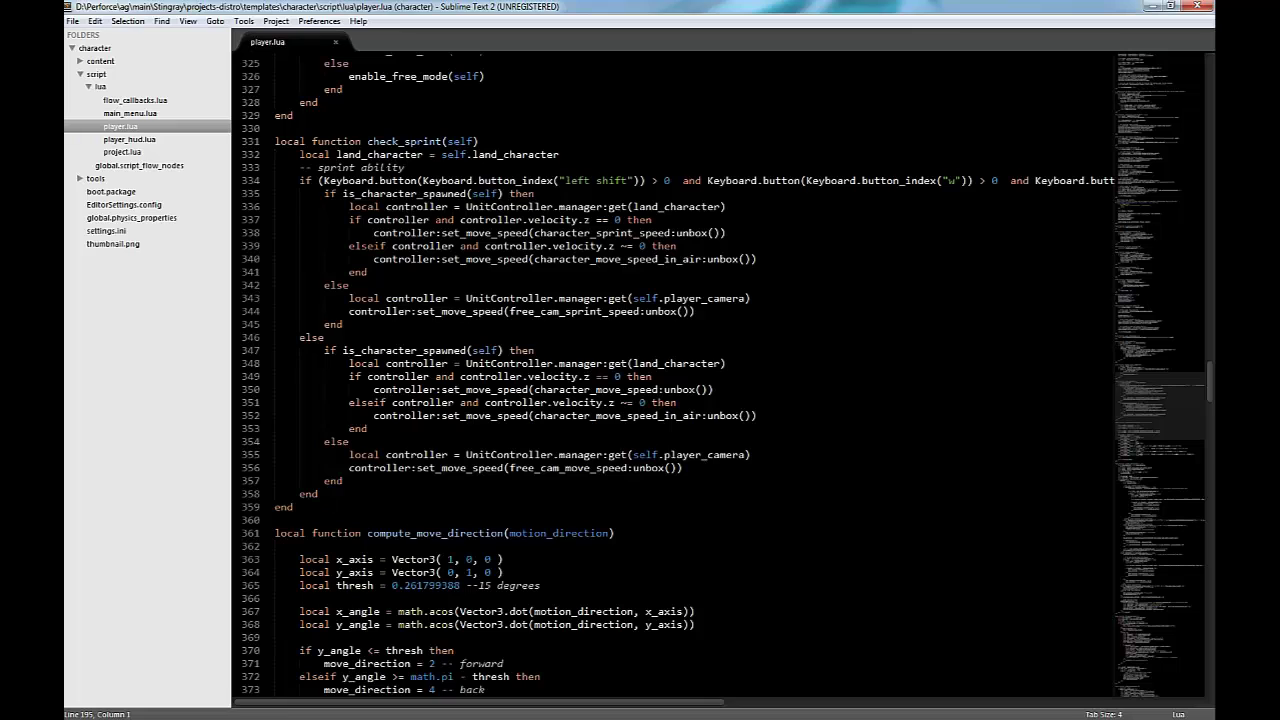
# - Read through compute_move_direction, animate_character and the projectile firing code, down to the check_exit_level function
pyautogui.scroll(-7, 720, 375)
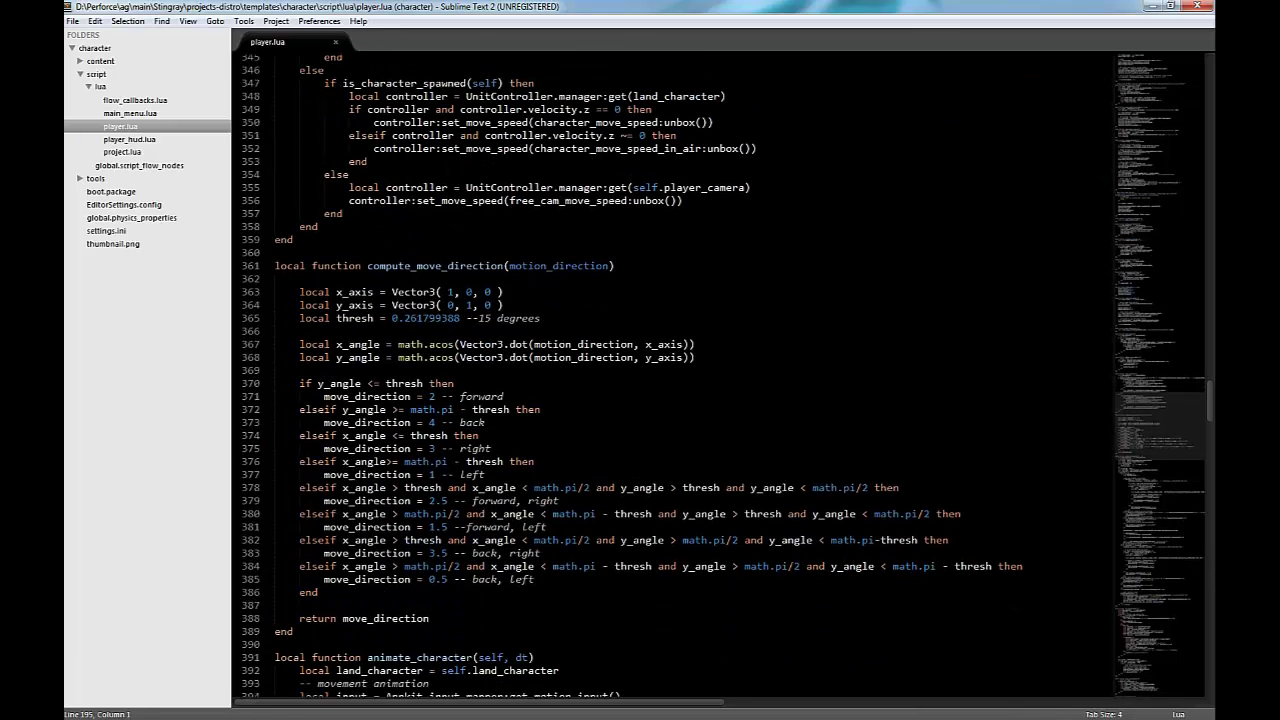
pyautogui.scroll(-3, 720, 375)
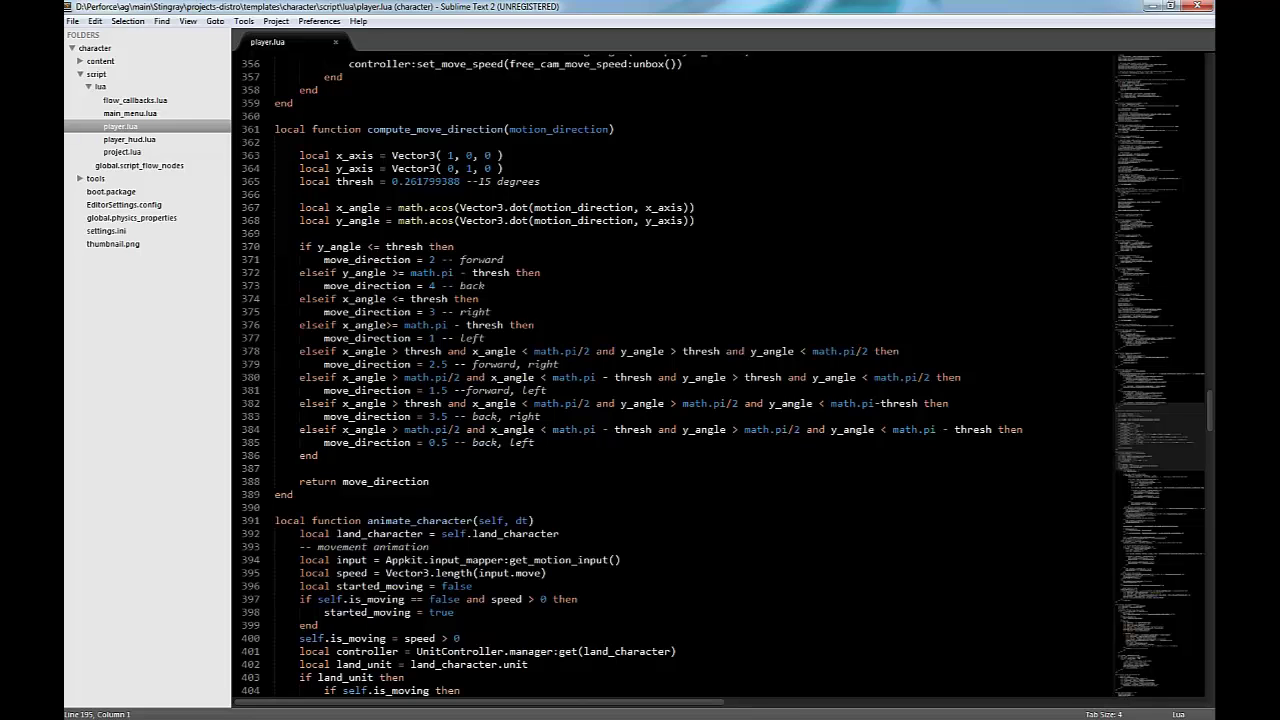
pyautogui.scroll(-9, 720, 375)
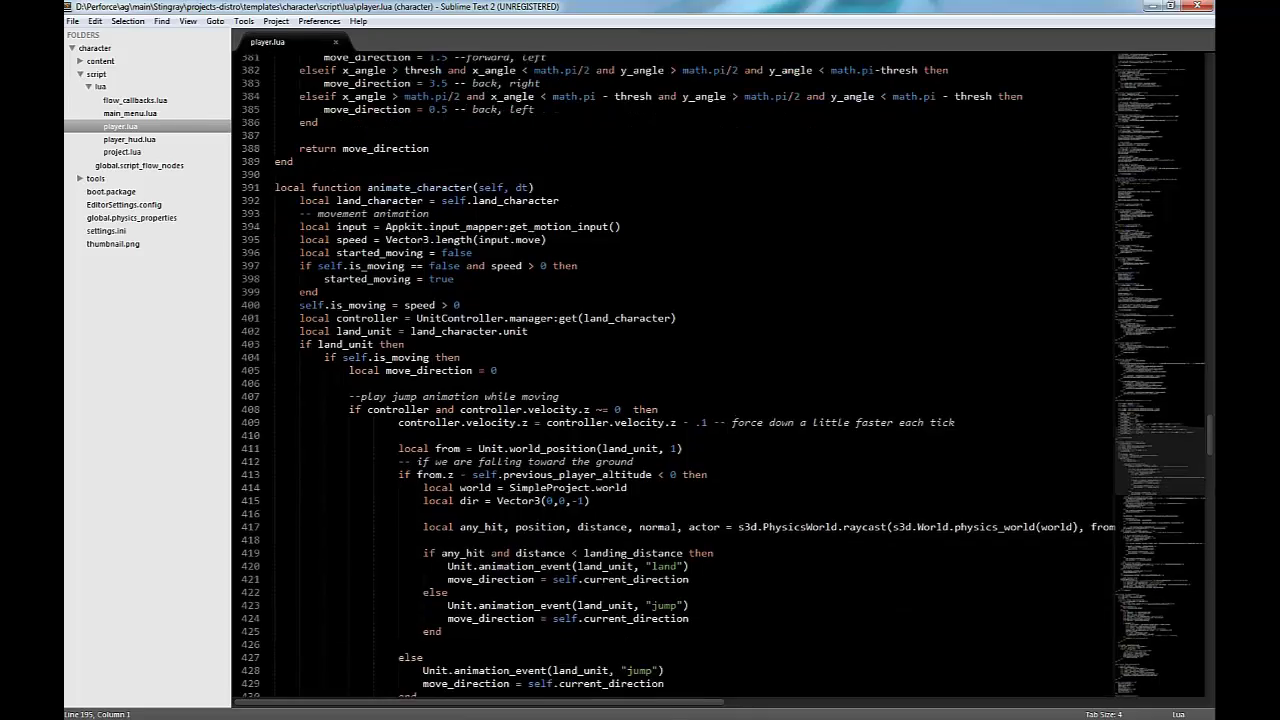
pyautogui.scroll(-20, 720, 375)
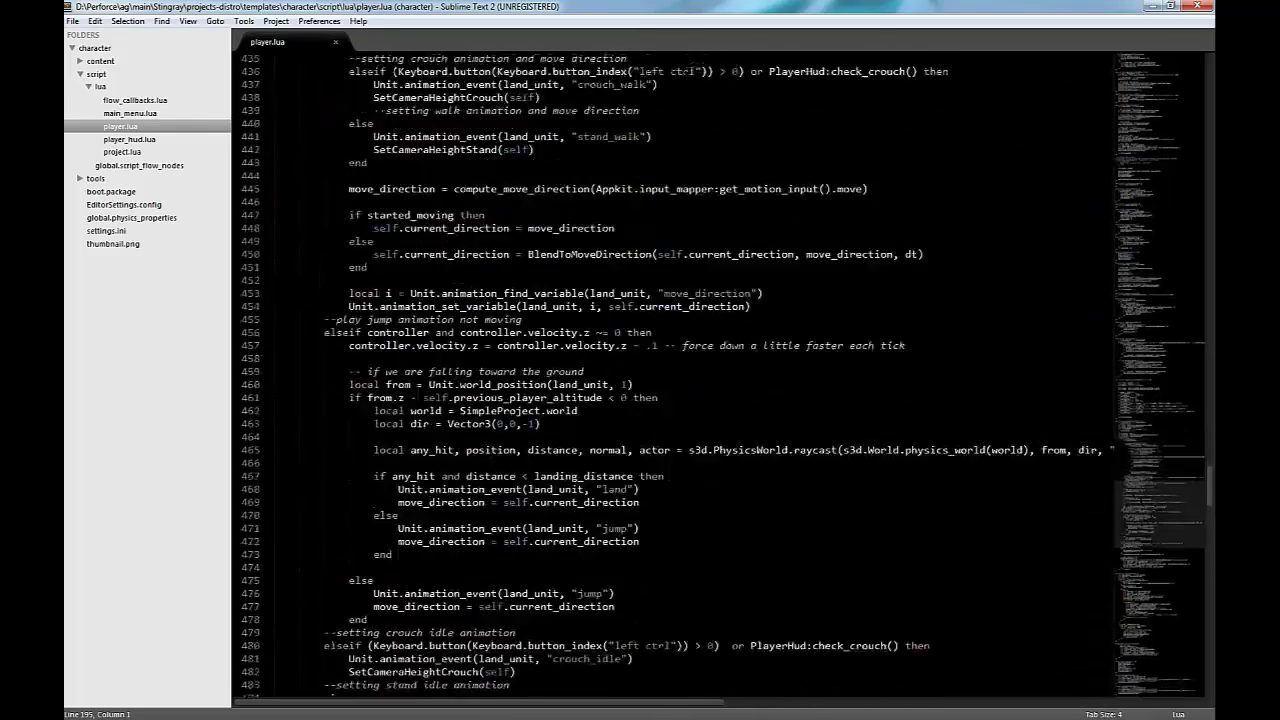
pyautogui.scroll(-20, 720, 375)
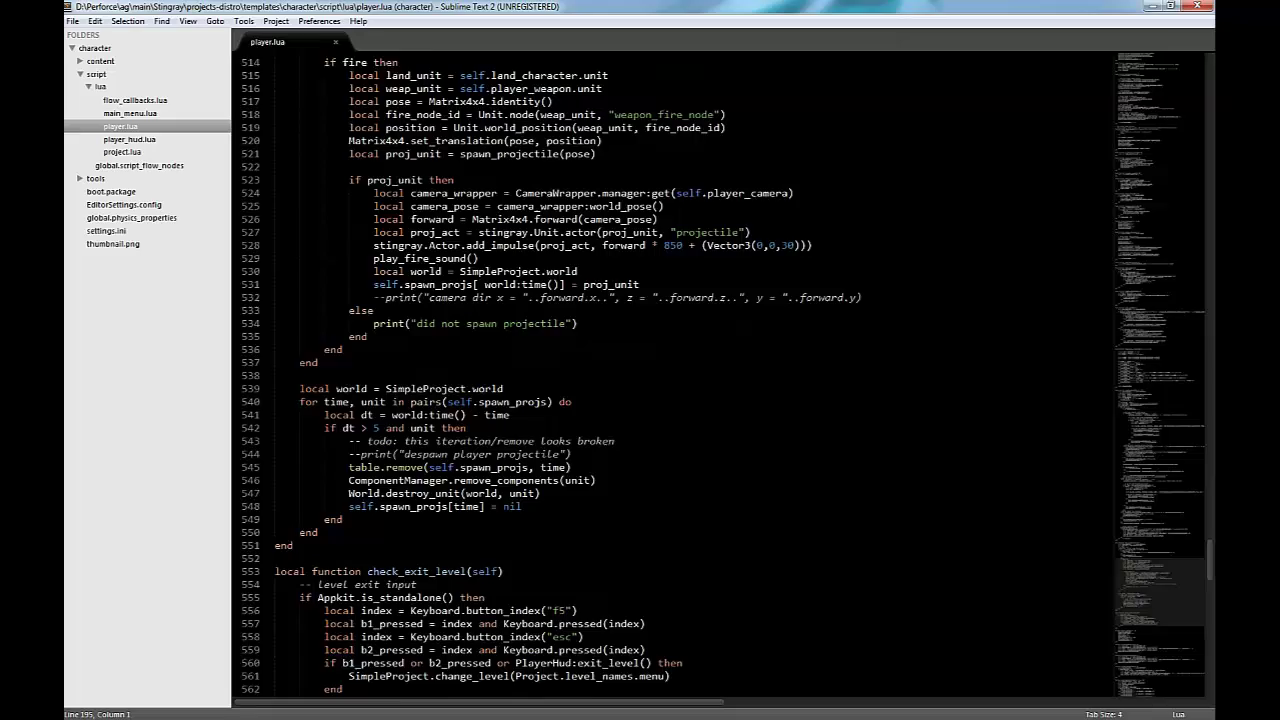
# - Read the remaining player.lua functions through BlendToMoveDirection, then open player_hud.lua and skim its input and event handlers
pyautogui.scroll(-17, 720, 375)
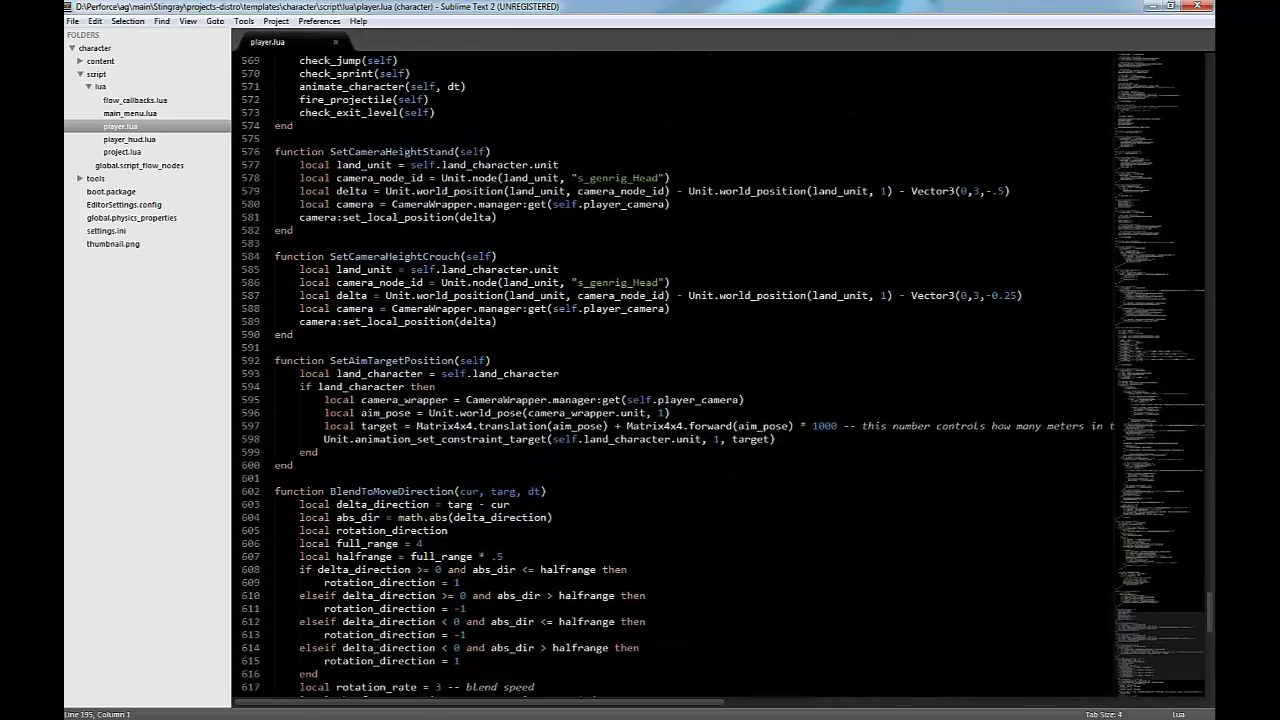
pyautogui.scroll(-8, 720, 375)
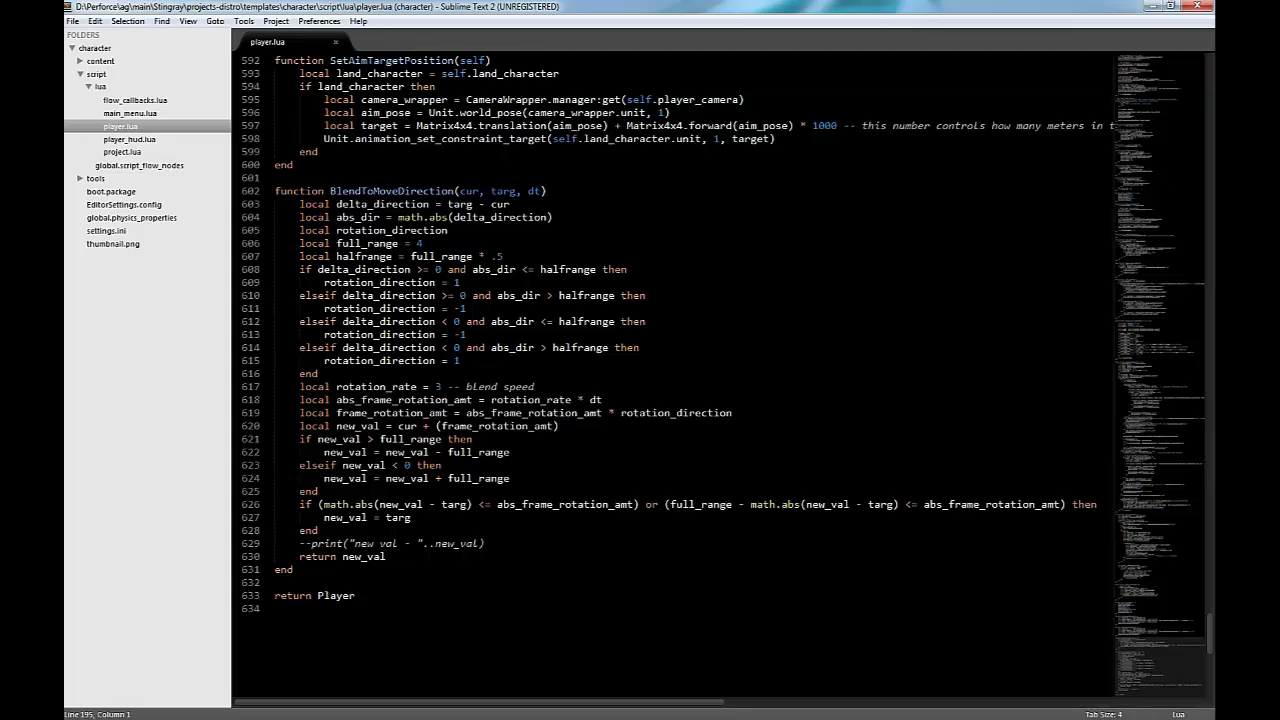
pyautogui.click(129, 139)
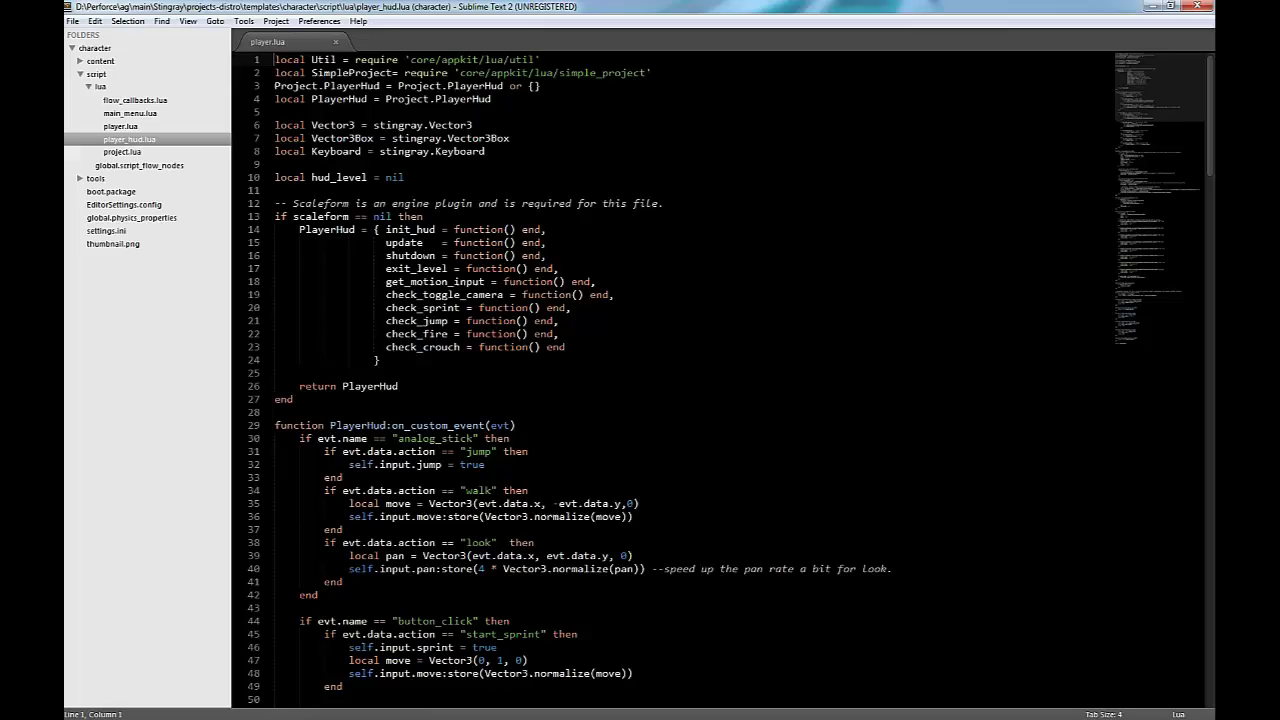
pyautogui.scroll(-18, 720, 375)
pyautogui.scroll(-20, 720, 375)
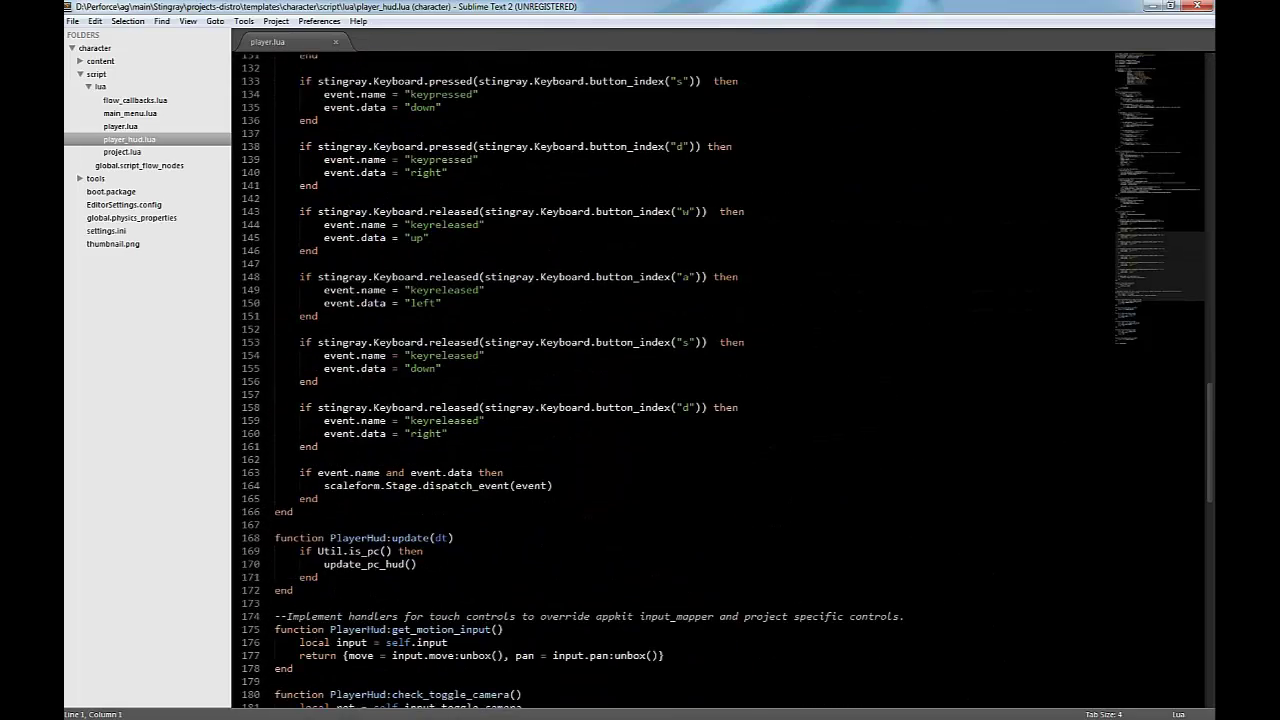
# - Open project.lua and examine the SimpleProject.config table and the Project.on_level_load_pre_flow function
pyautogui.click(122, 152)
pyautogui.scroll(-5, 720, 375)
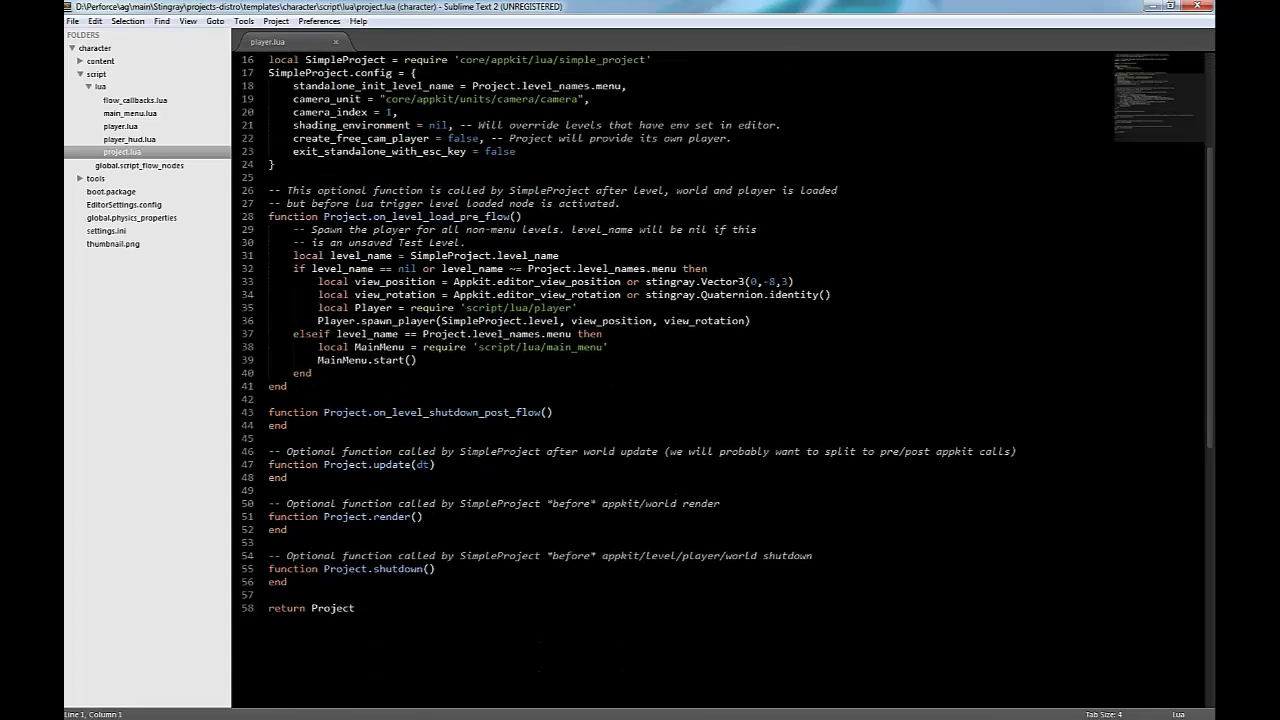
pyautogui.scroll(2, 720, 380)
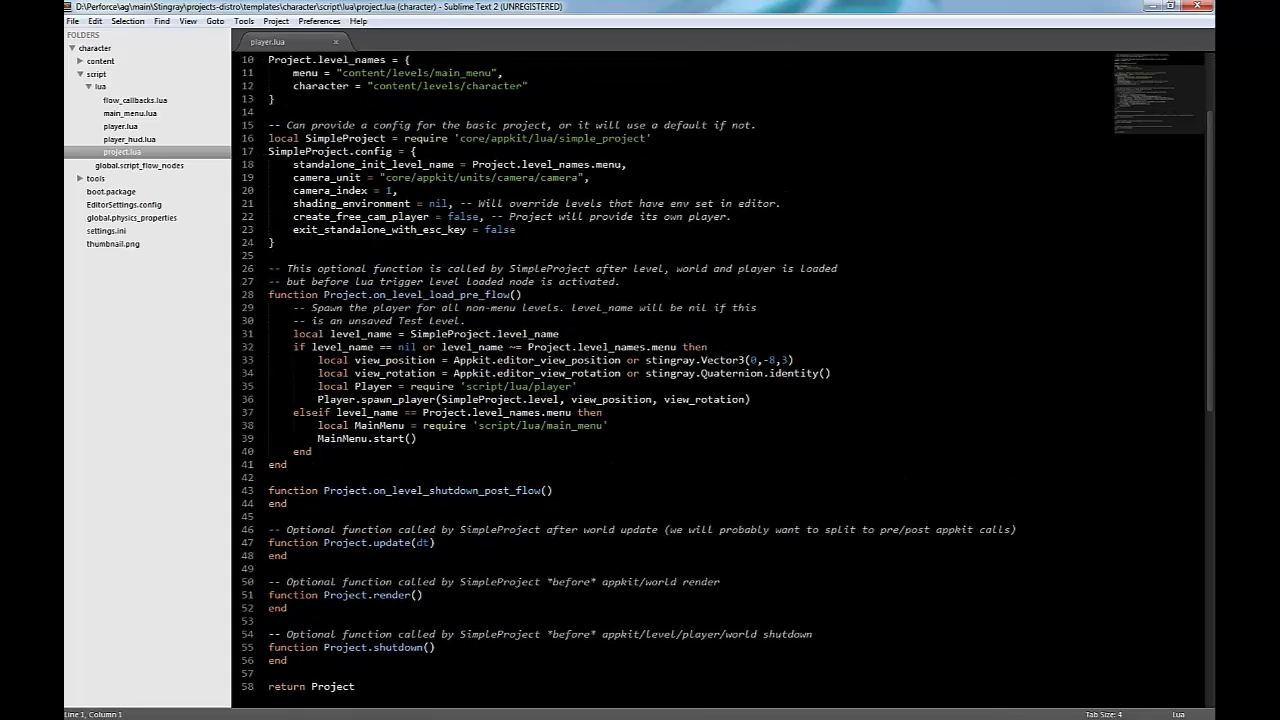
# - Open main_menu.lua and read its start, shutdown, perform_action and update functions, then open flow_callbacks.lua
pyautogui.click(130, 113)
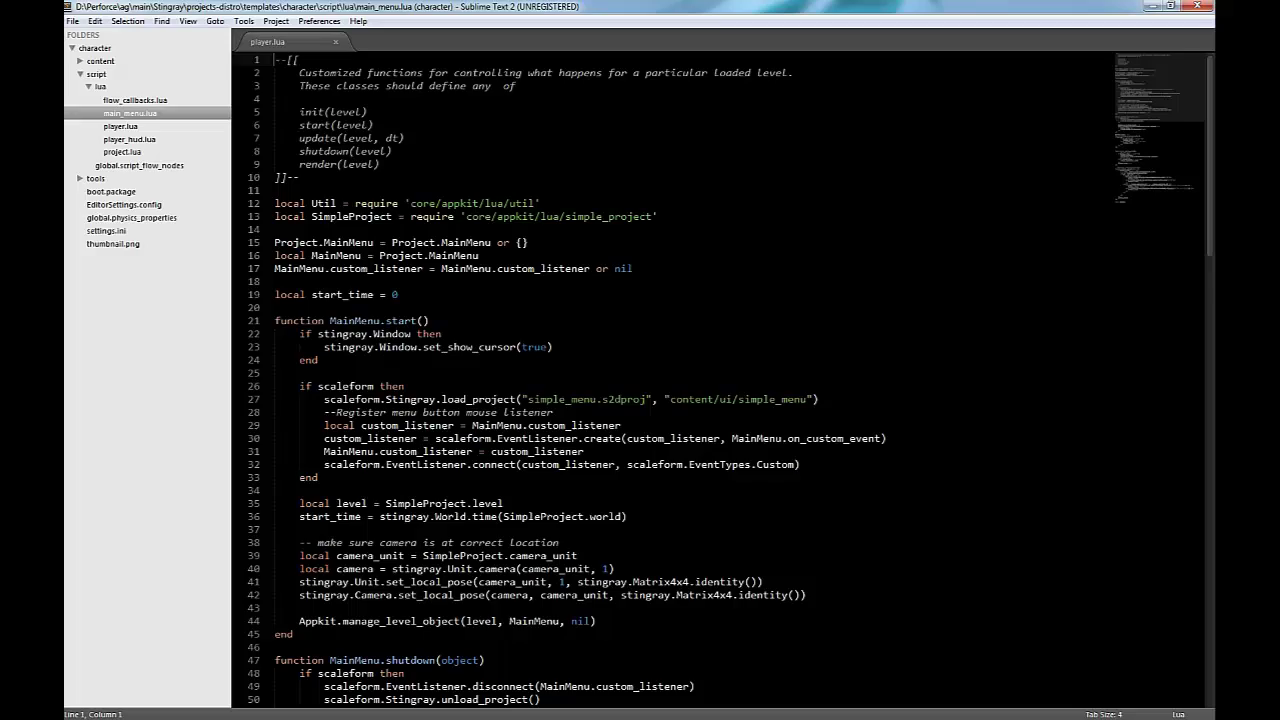
pyautogui.scroll(-20, 720, 380)
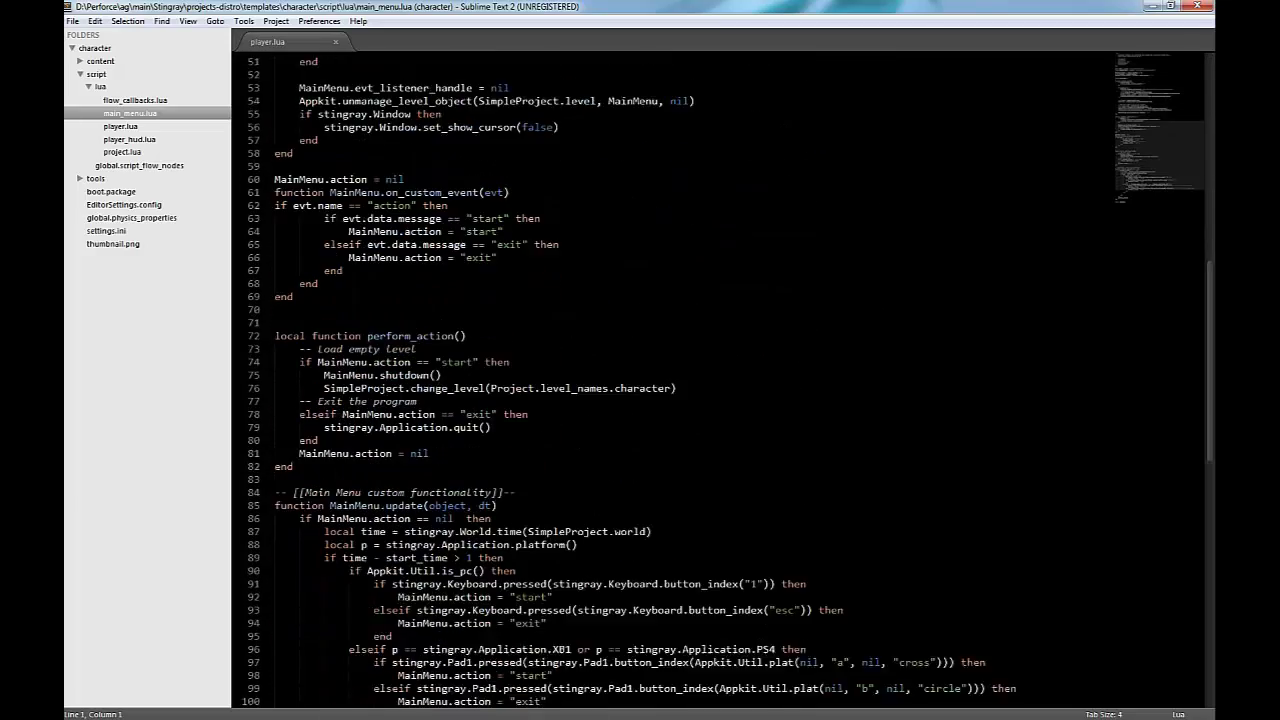
pyautogui.scroll(20, 725, 382)
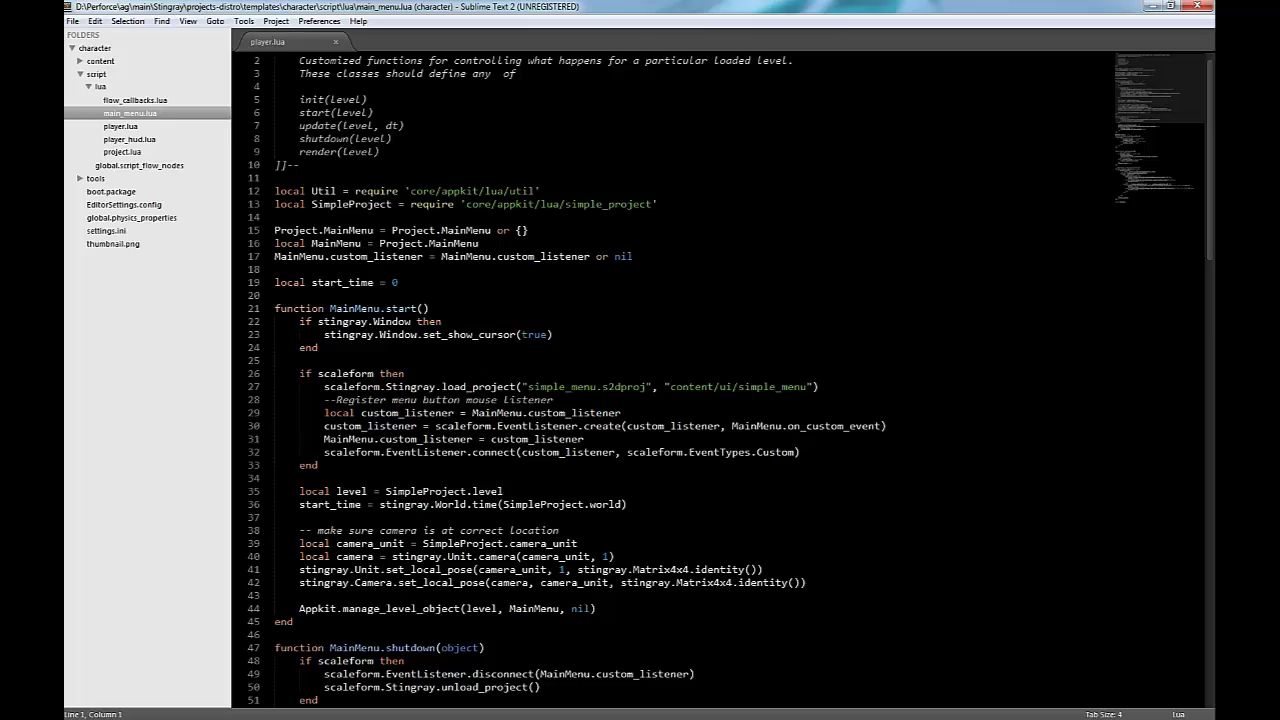
pyautogui.click(135, 100)
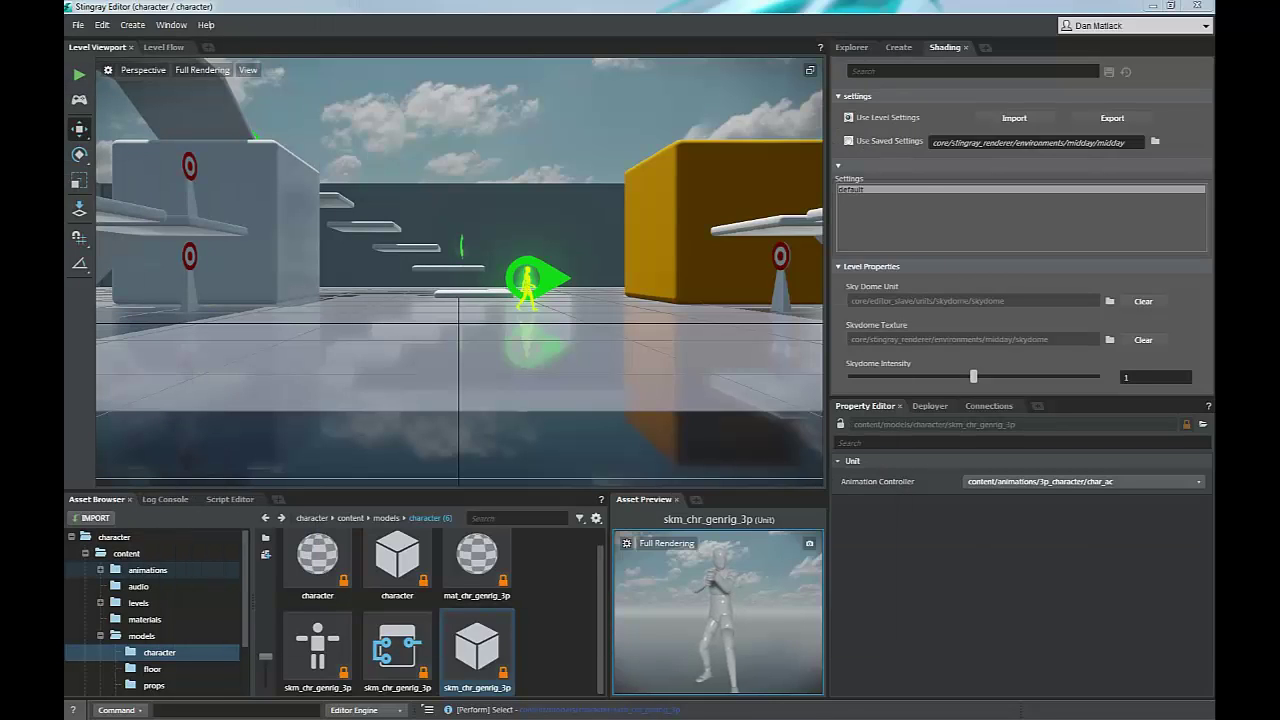
# - Switch to the Stingray Editor and examine the level flow's Level Loaded, Level Update, Get Last Delta Time and Level Shutdown nodes
pyautogui.click(163, 47)
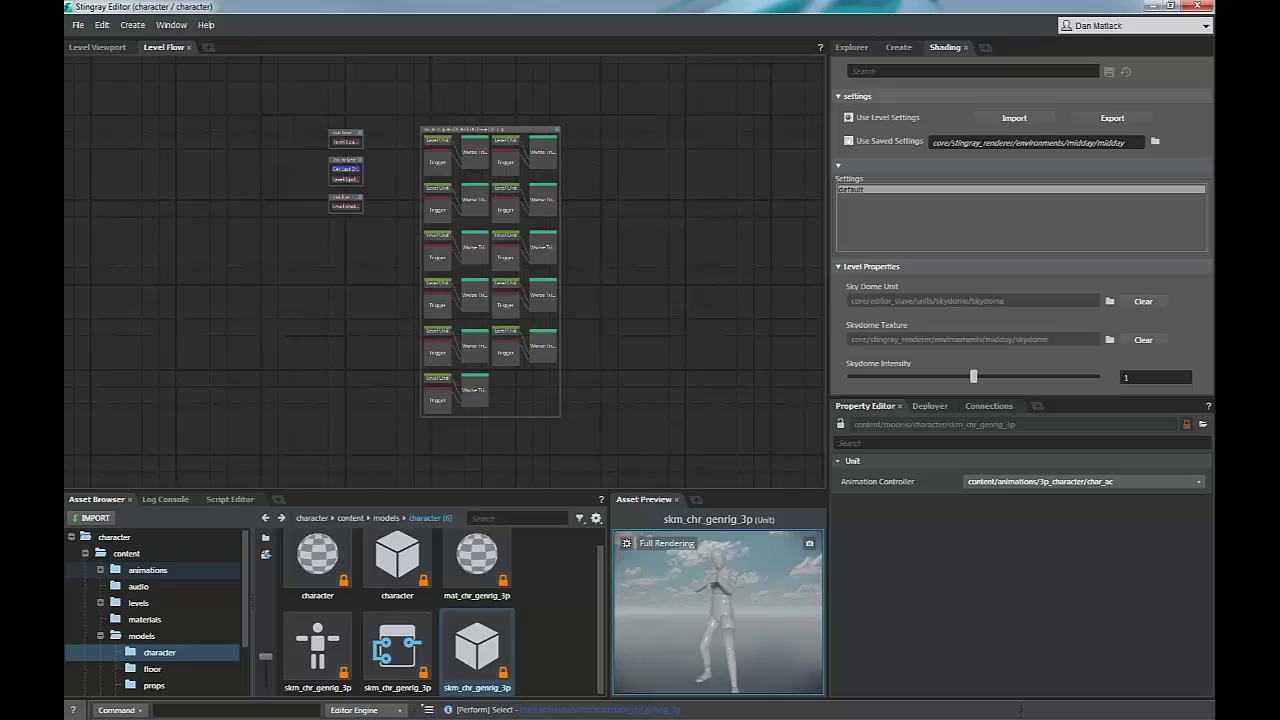
pyautogui.scroll(2, 430, 210)
pyautogui.moveTo(430, 210); pyautogui.dragTo(472, 310, button='middle')
pyautogui.scroll(6, 472, 310)
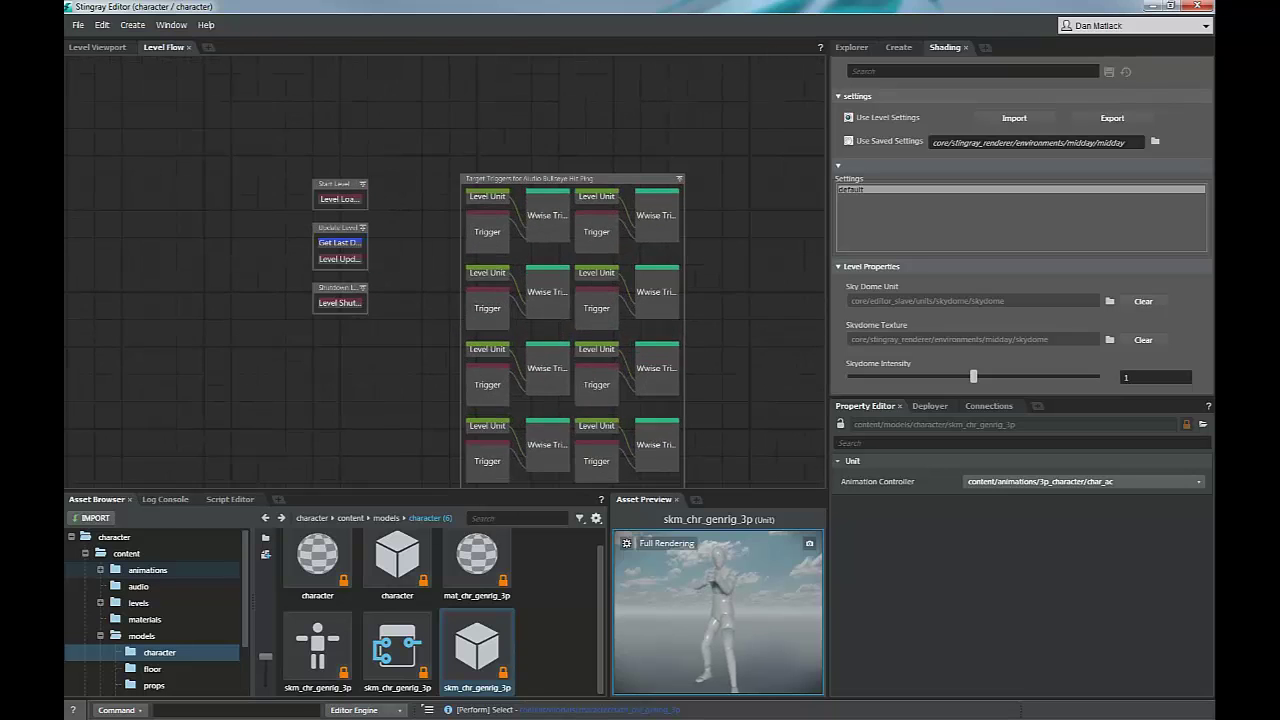
pyautogui.scroll(3, 445, 270)
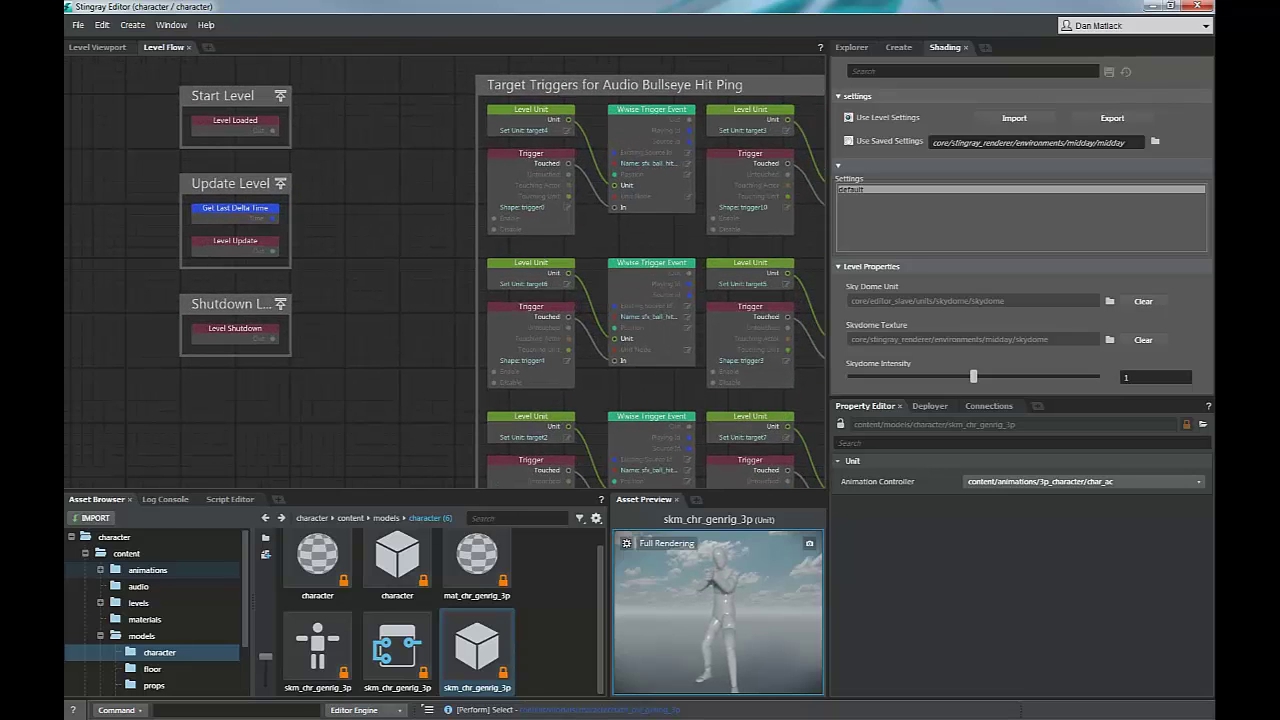
pyautogui.moveTo(412, 316); pyautogui.dragTo(445, 270, button='middle')
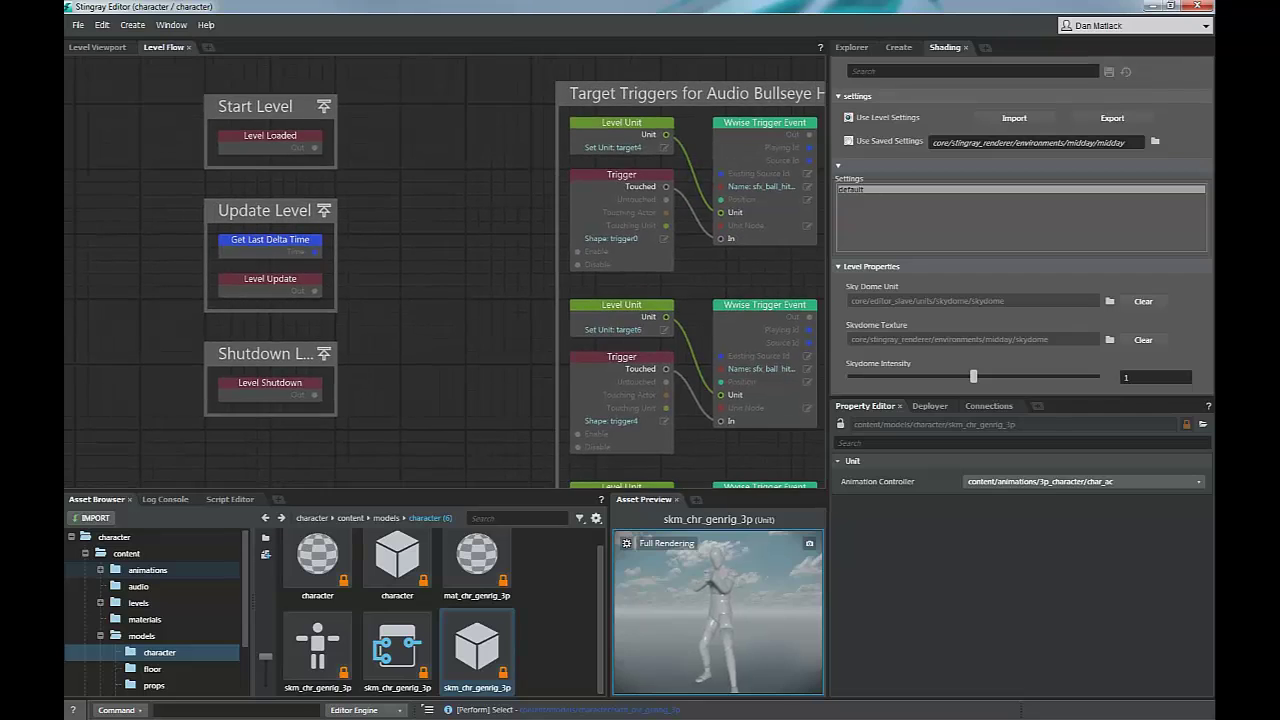
pyautogui.scroll(2, 445, 270)
pyautogui.click(251, 122)
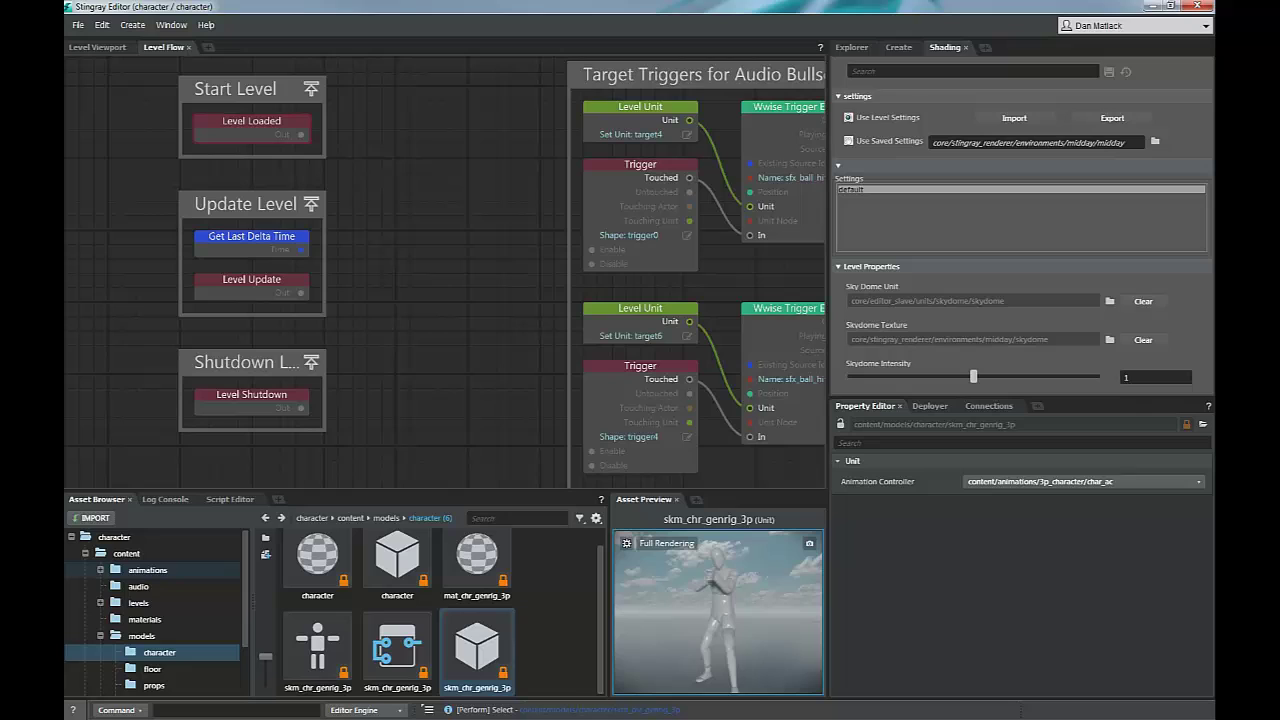
pyautogui.click(251, 281)
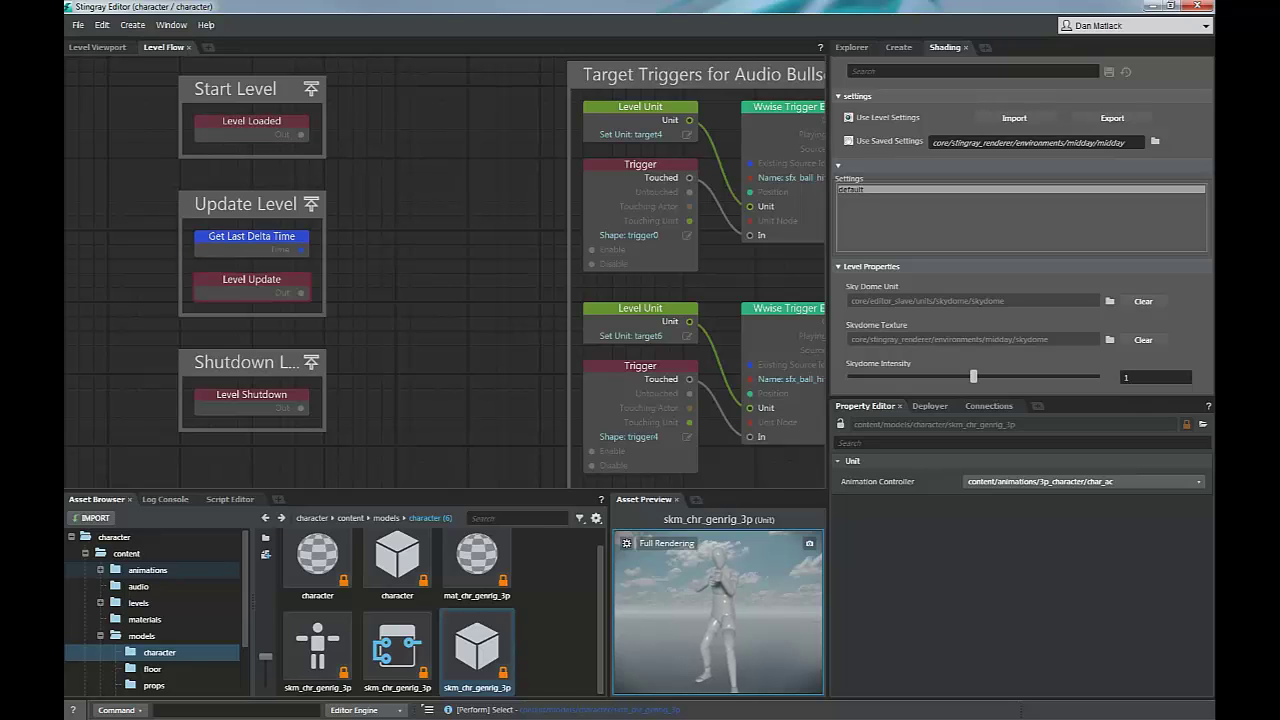
pyautogui.click(251, 238)
pyautogui.moveTo(372, 330); pyautogui.dragTo(346, 320, button='middle')
pyautogui.click(240, 350)
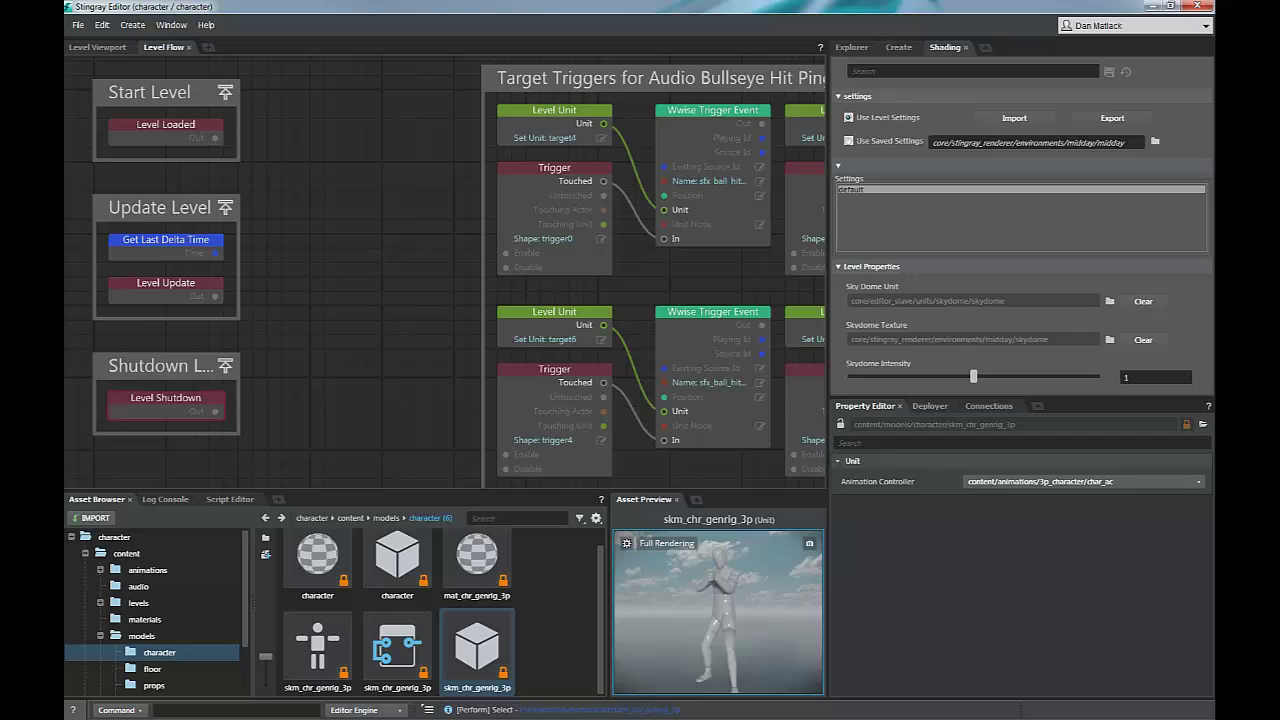
# - Examine the Target Triggers for Audio Bullseye Hit Ping group and shrink the widened Wwise Trigger Event node to match its neighbours
pyautogui.moveTo(600, 280); pyautogui.dragTo(263, 289, button='middle')
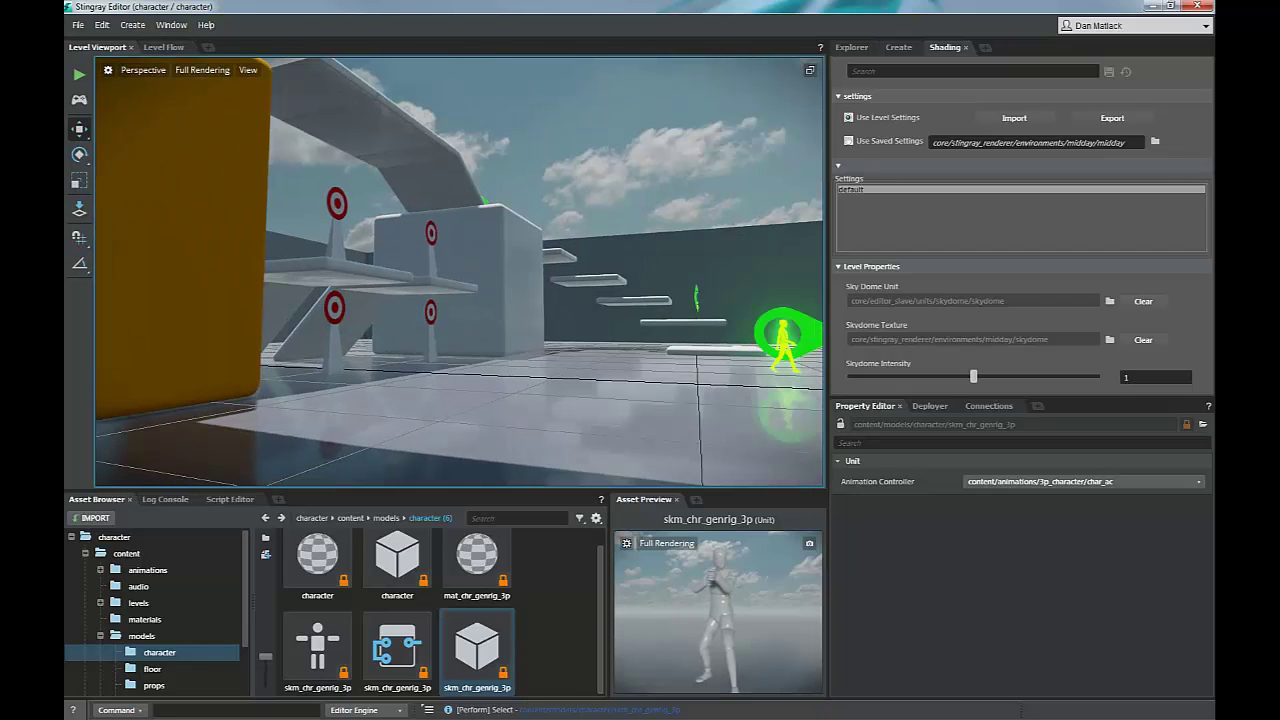
pyautogui.press('w')
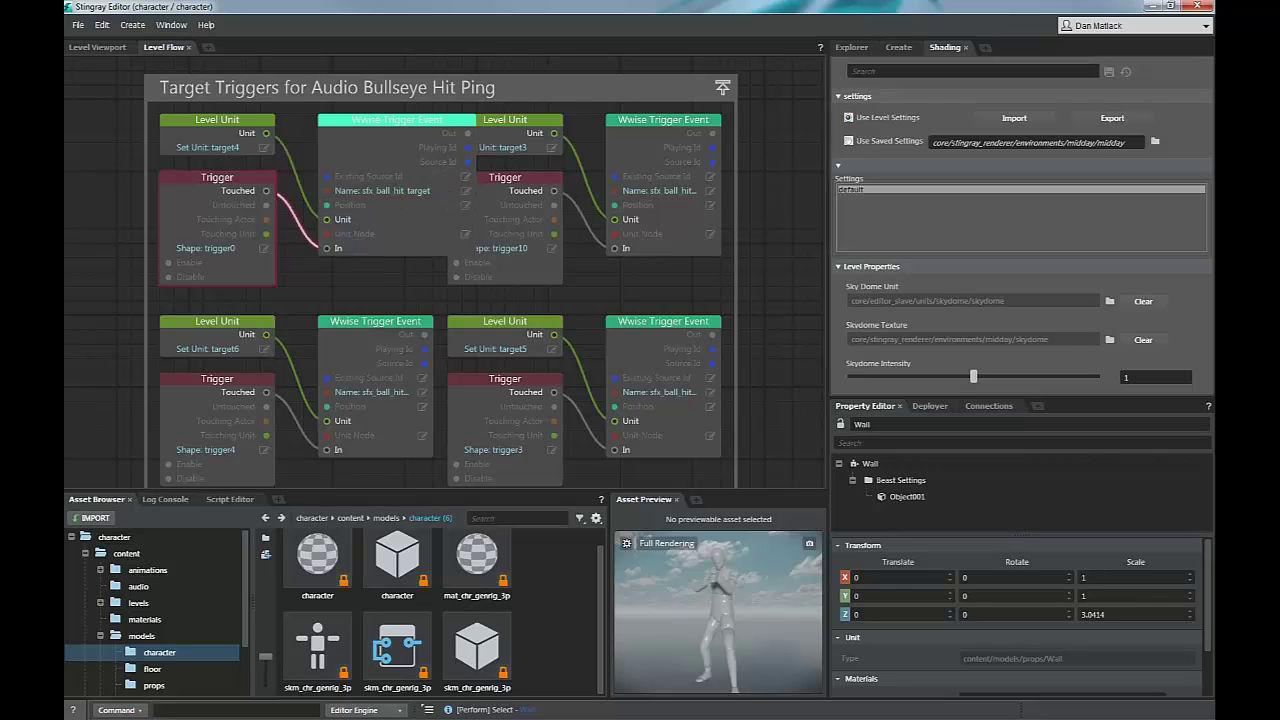
pyautogui.moveTo(476, 187); pyautogui.dragTo(433, 187)
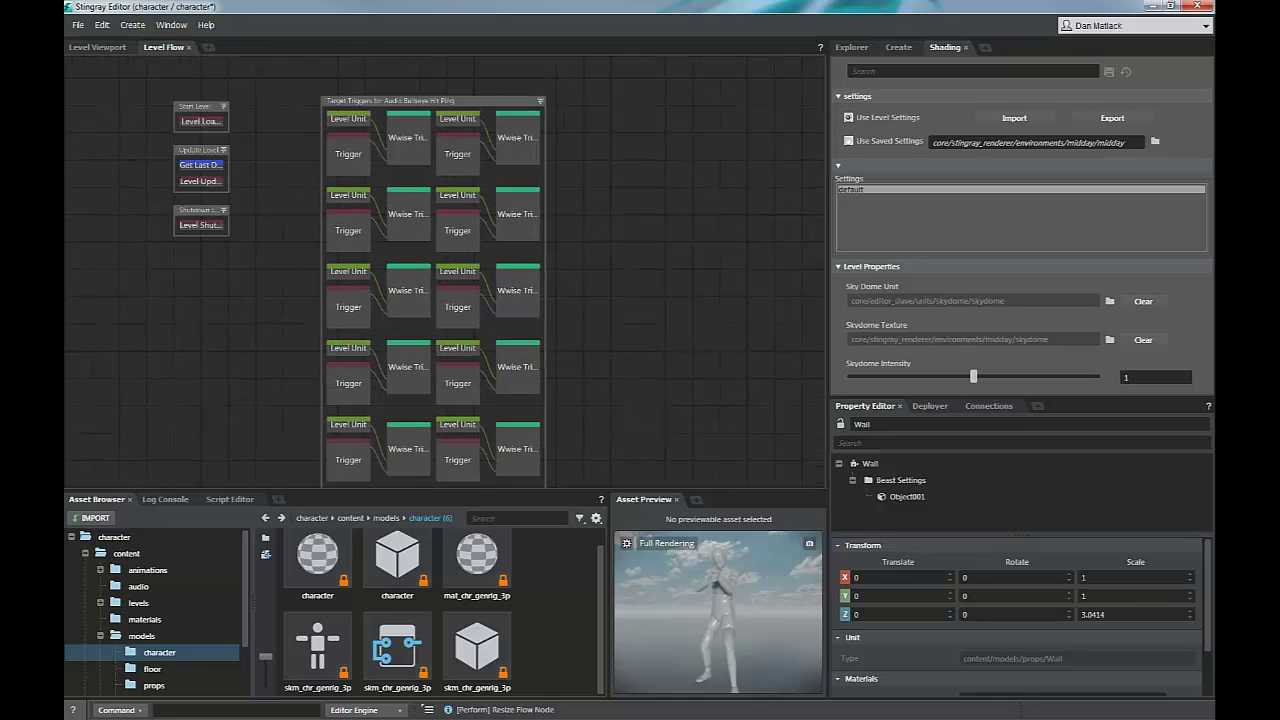
pyautogui.scroll(2, 287, 401)
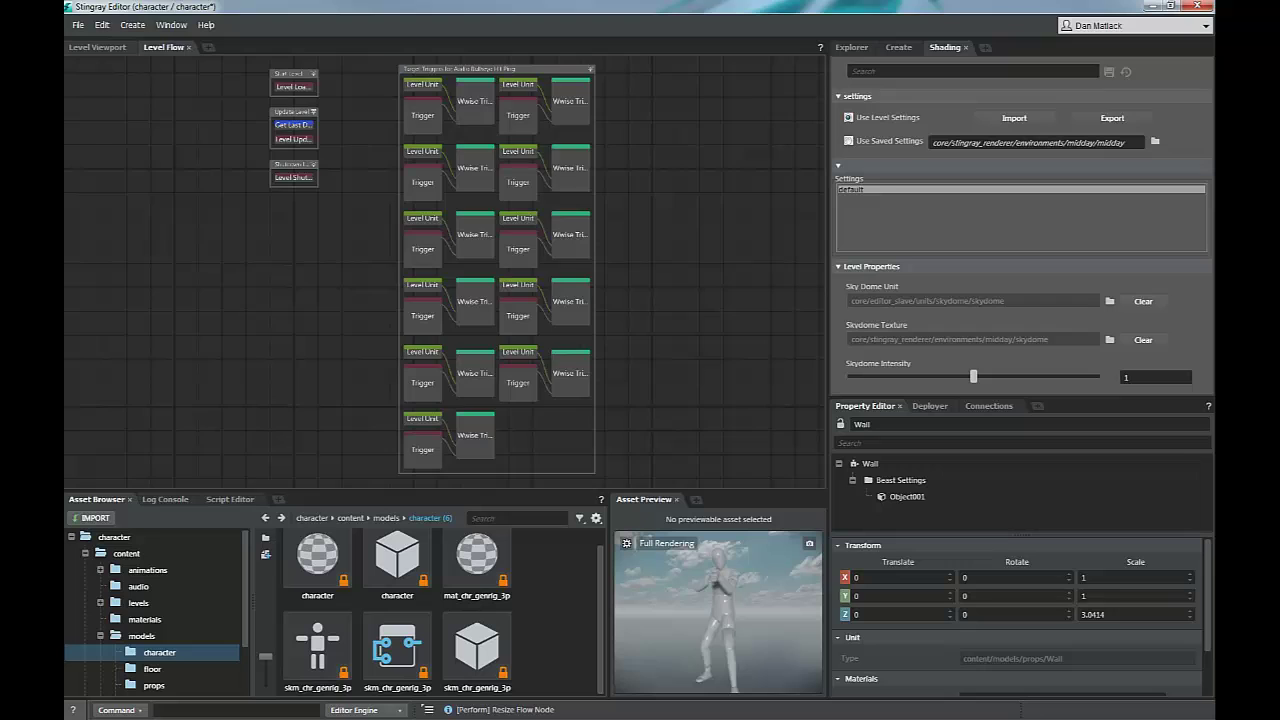
# - Return to the level viewport, launch Wwise Audio and display the Stingray project's sound events
pyautogui.click(97, 47)
pyautogui.click(171, 24)
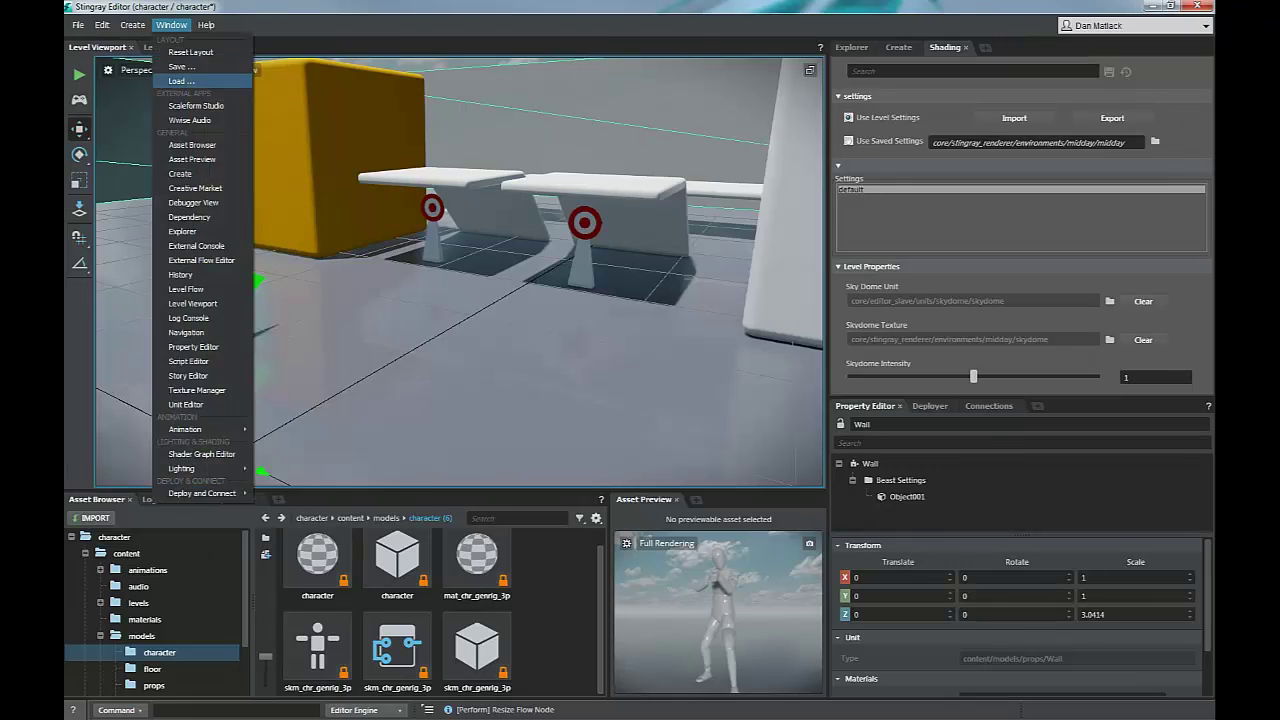
pyautogui.click(189, 120)
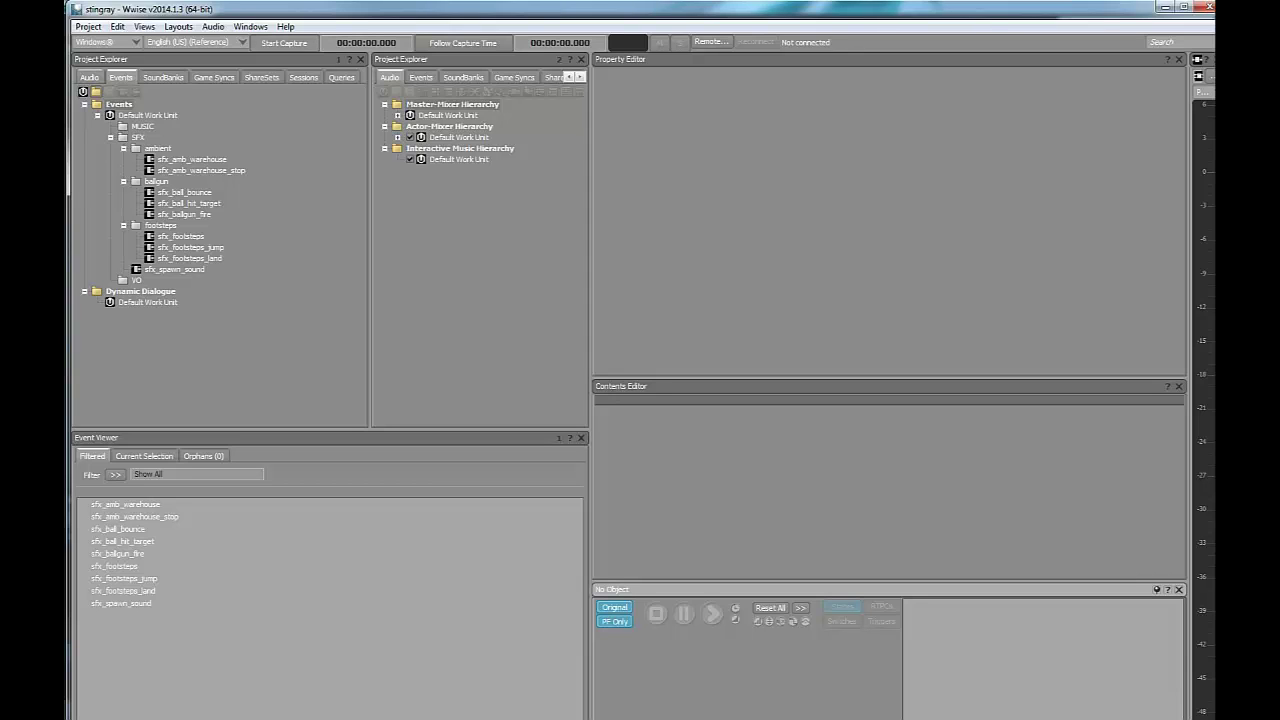
pyautogui.click(90, 77)
pyautogui.click(121, 77)
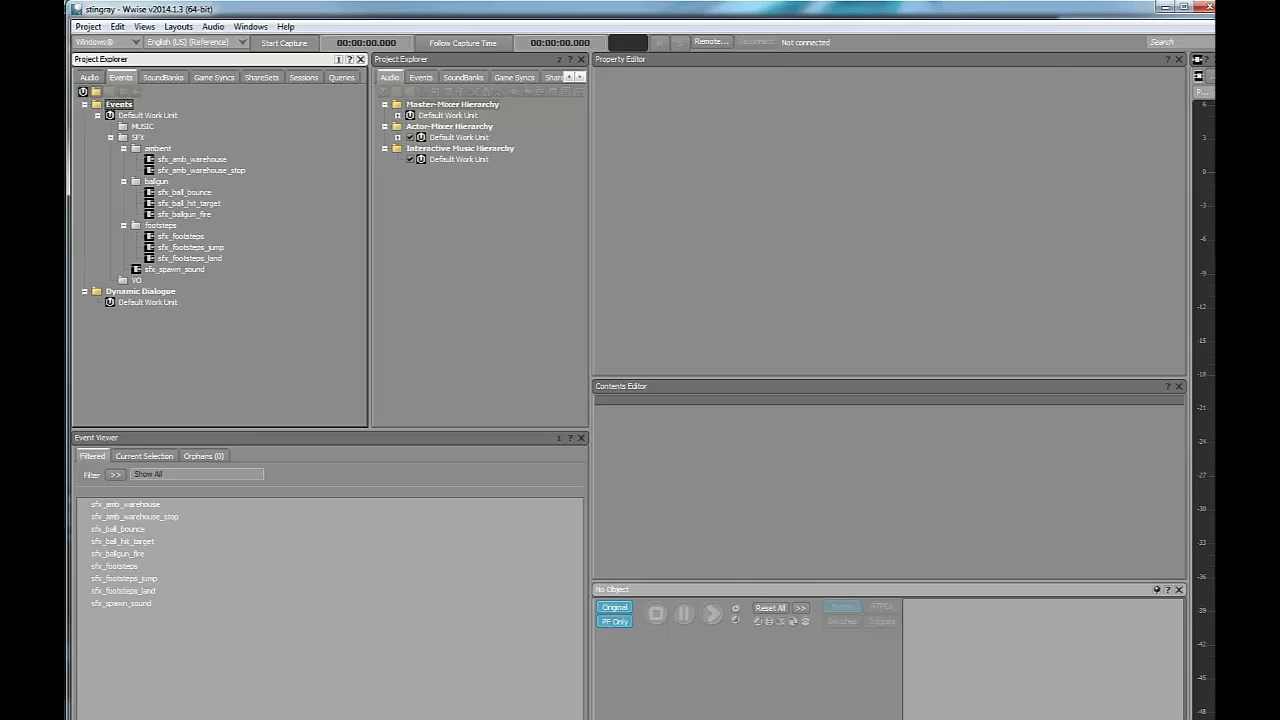
# - Inspect the sfx_ball_hit_target event's actions and expand the Default Work Unit of the SoundBanks
pyautogui.click(189, 204)
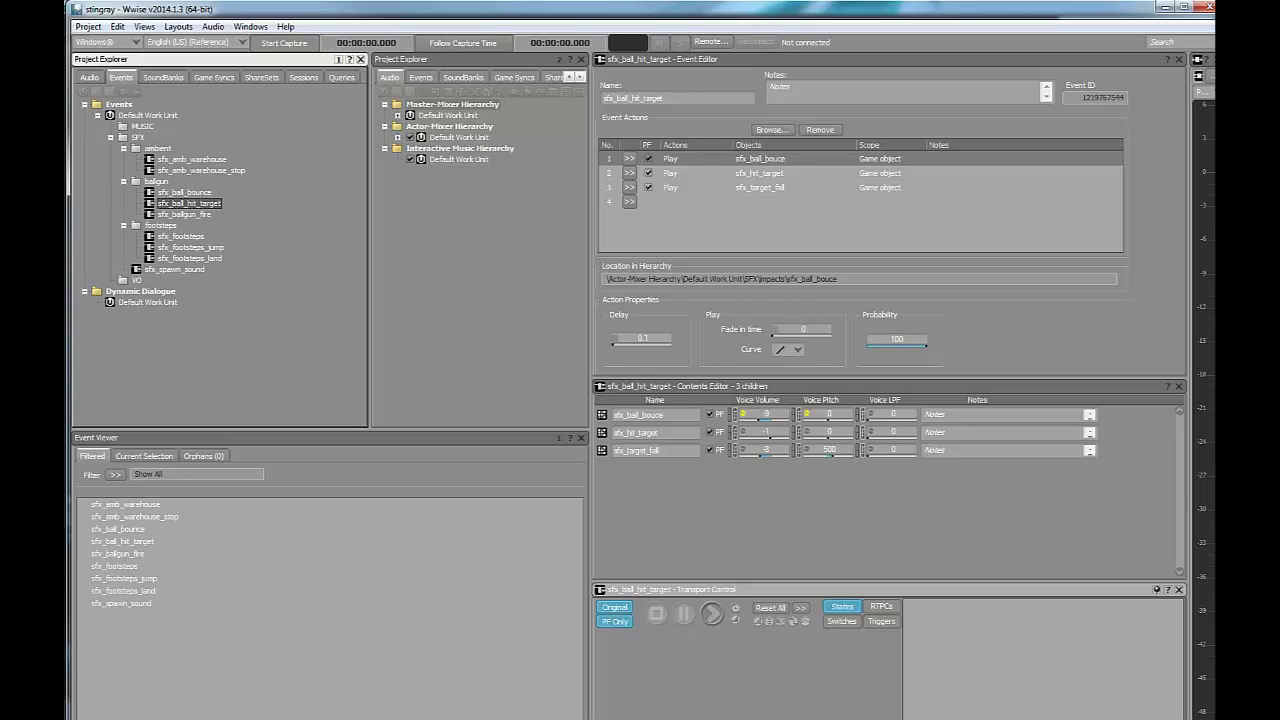
pyautogui.click(162, 77)
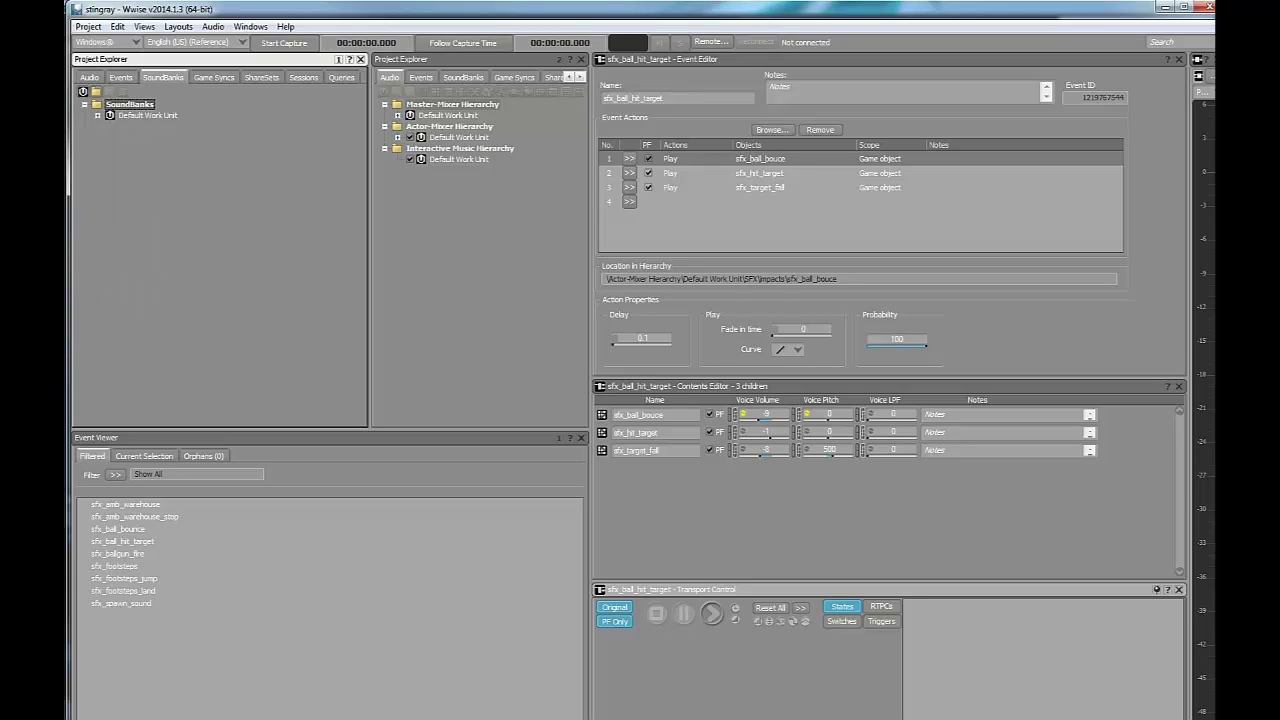
pyautogui.click(97, 115)
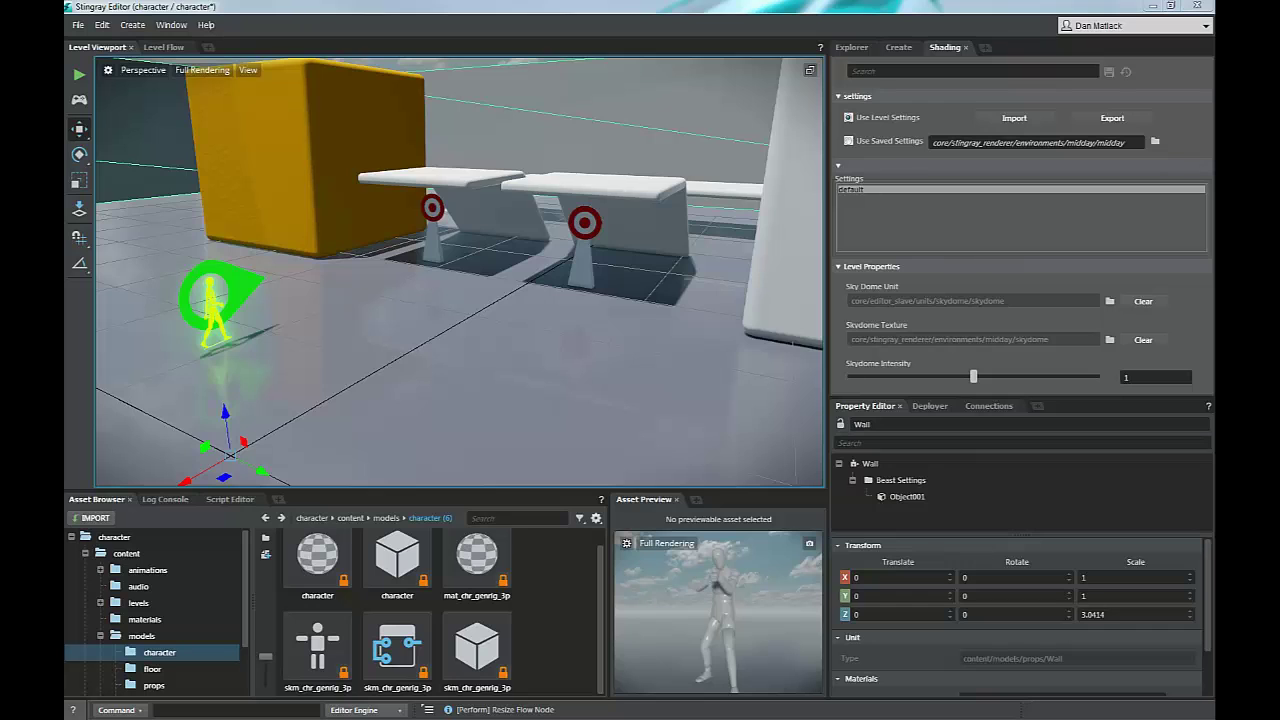
# - Switch back to the Stingray Editor and open the projectile unit from the content/models/props folder in the Unit Editor
pyautogui.keyDown('alt'); pyautogui.moveTo(520, 280); pyautogui.dragTo(350, 285); pyautogui.keyUp('alt')
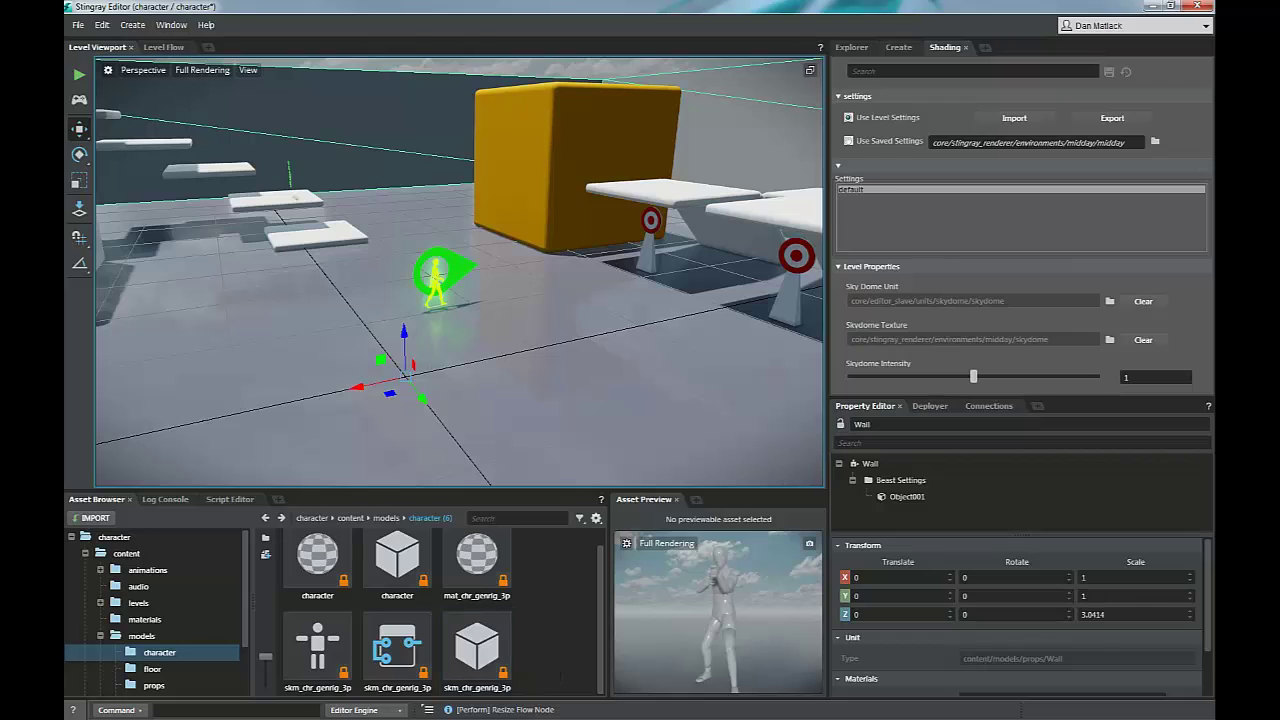
pyautogui.scroll(1, 397, 600)
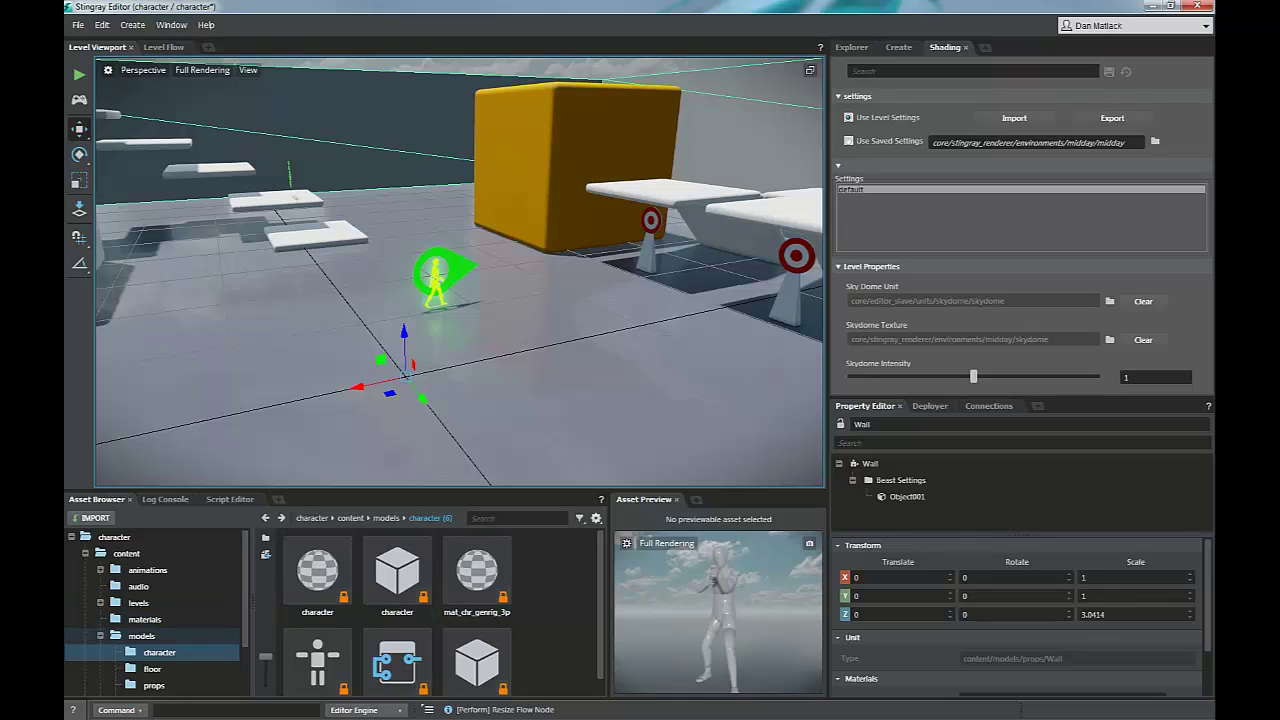
pyautogui.click(142, 636)
pyautogui.click(154, 685)
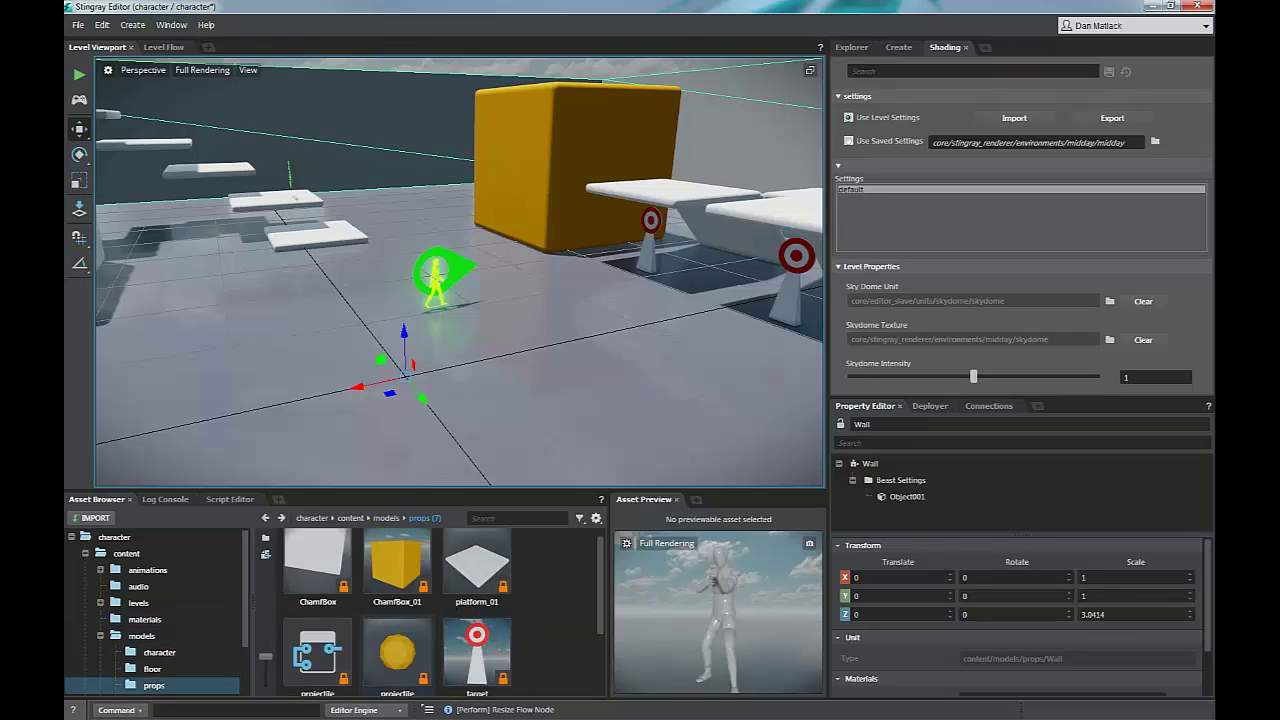
pyautogui.doubleClick(397, 652)
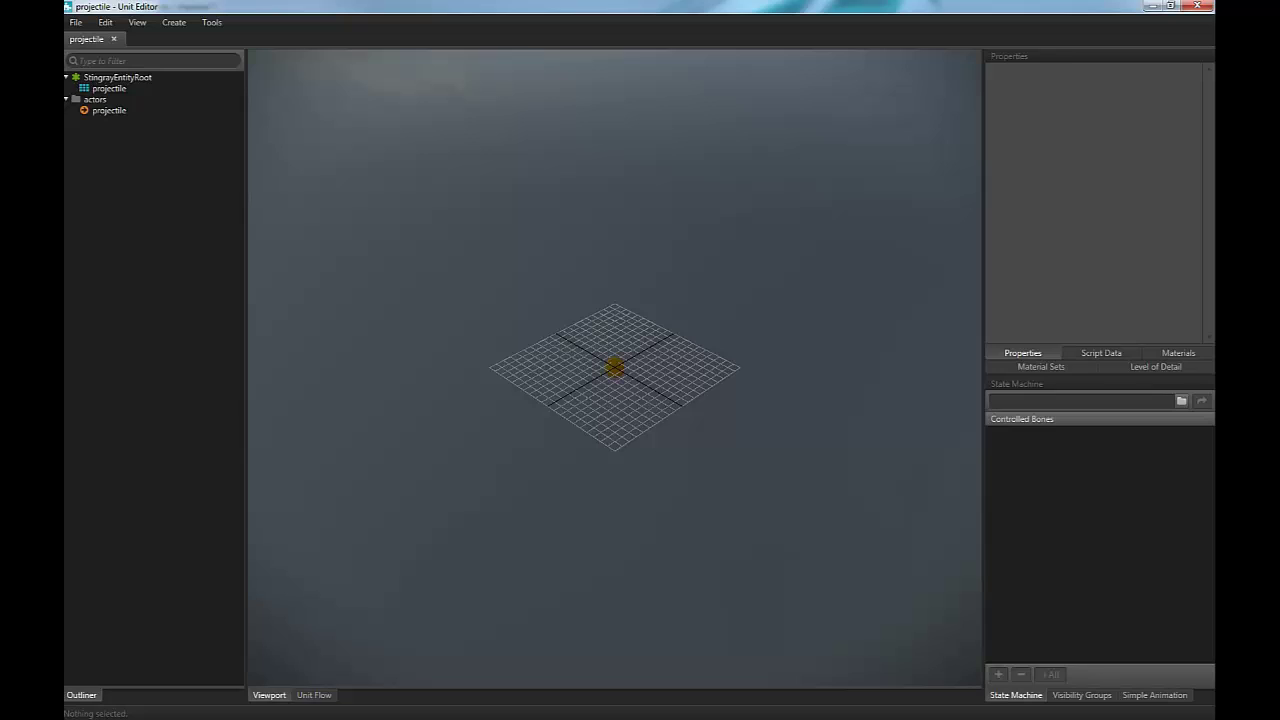
# - Inspect the Physics Collision node and projectile actor in the unit flow, and move the Wwise Trigger Event node closer to Physics Collision
pyautogui.click(314, 695)
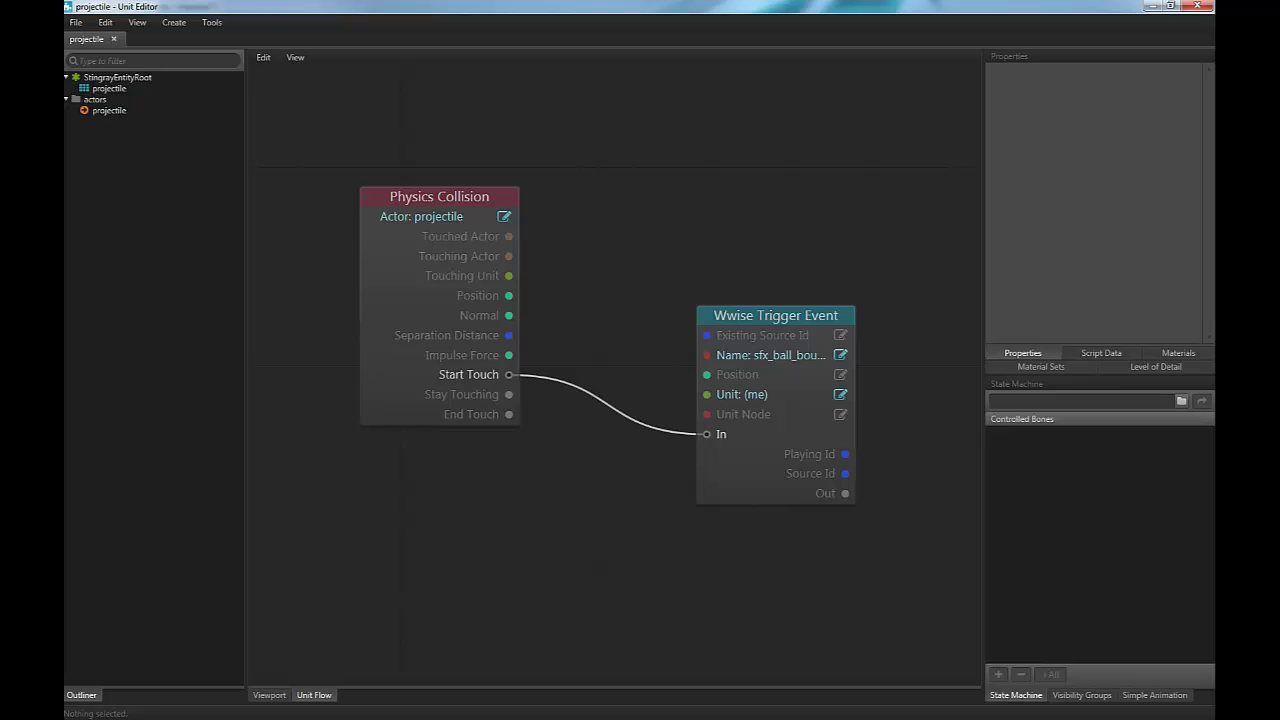
pyautogui.click(439, 197)
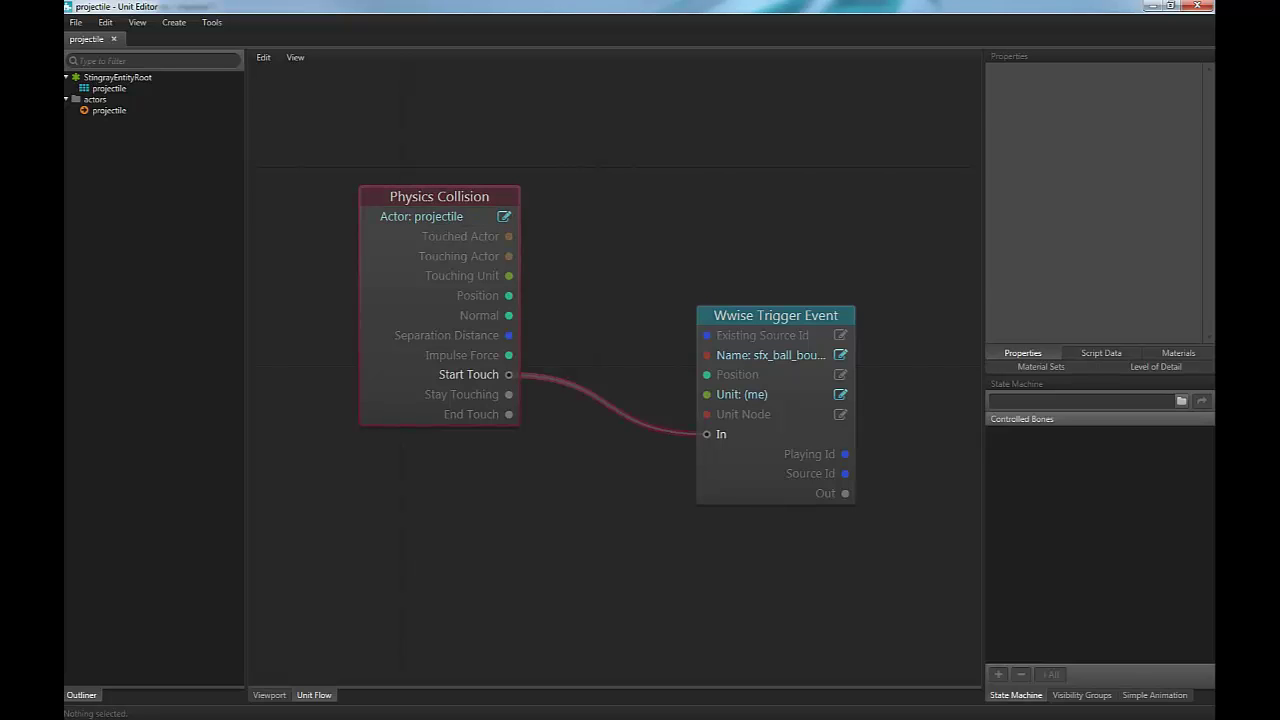
pyautogui.click(109, 111)
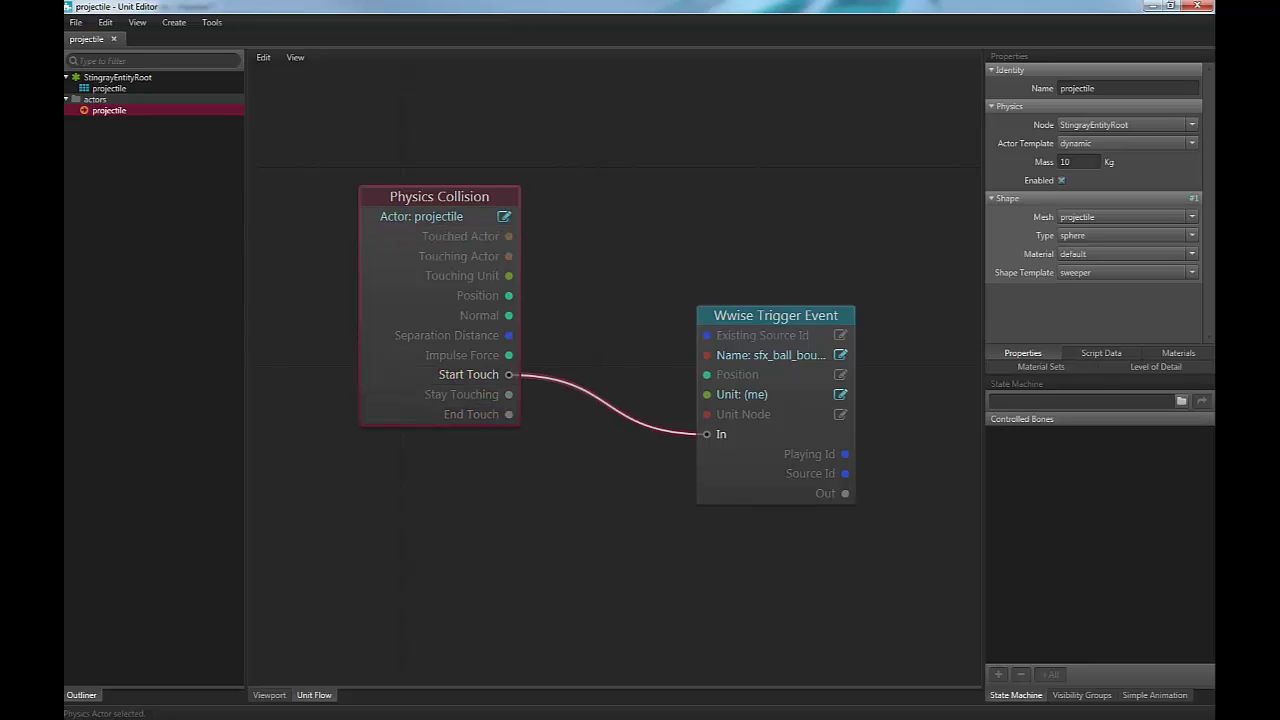
pyautogui.moveTo(776, 315); pyautogui.dragTo(677, 295)
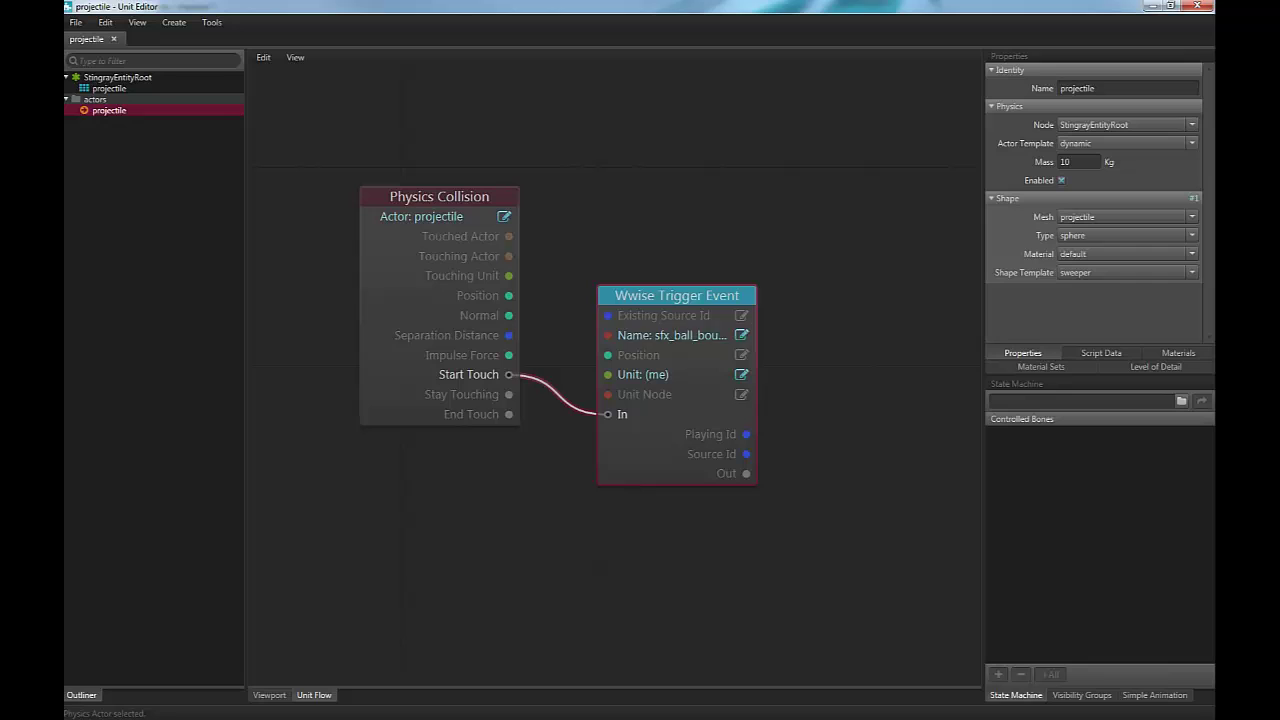
# - Widen the Wwise Trigger Event node to read its full event name, and close the projectile's Unit Editor without saving
pyautogui.moveTo(757, 340); pyautogui.dragTo(817, 340)
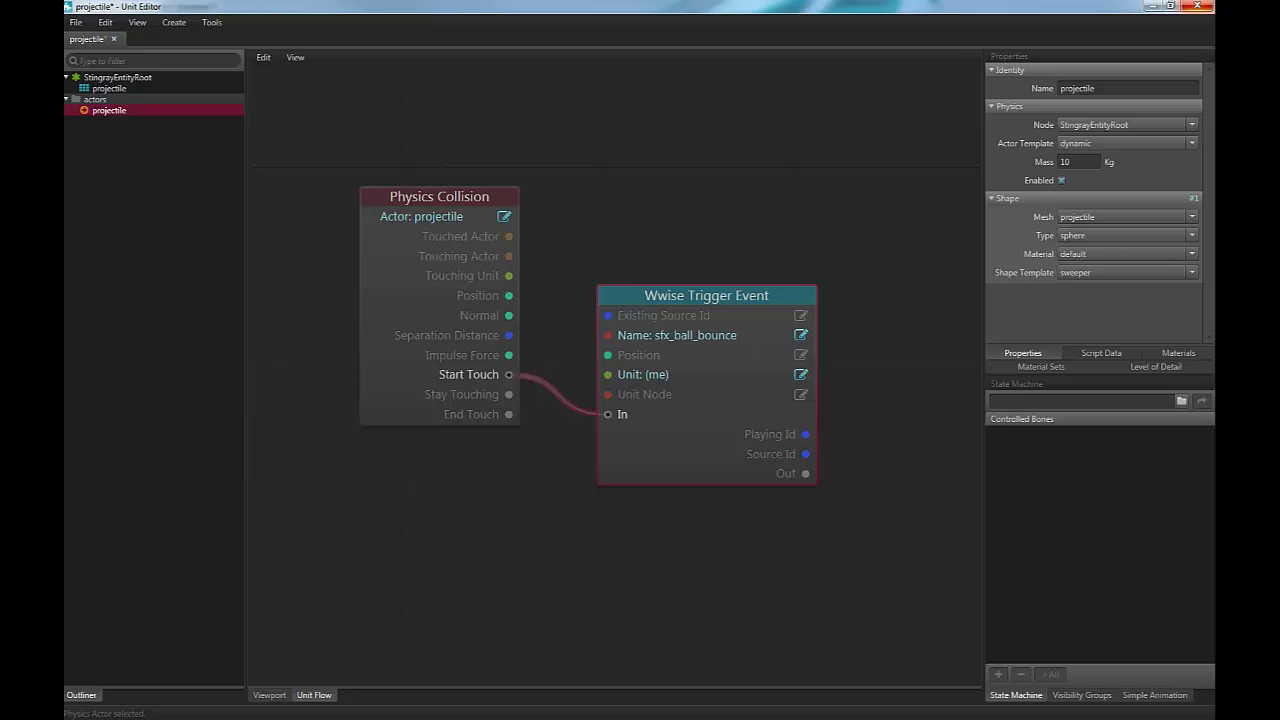
pyautogui.click(1197, 6)
pyautogui.click(656, 417)
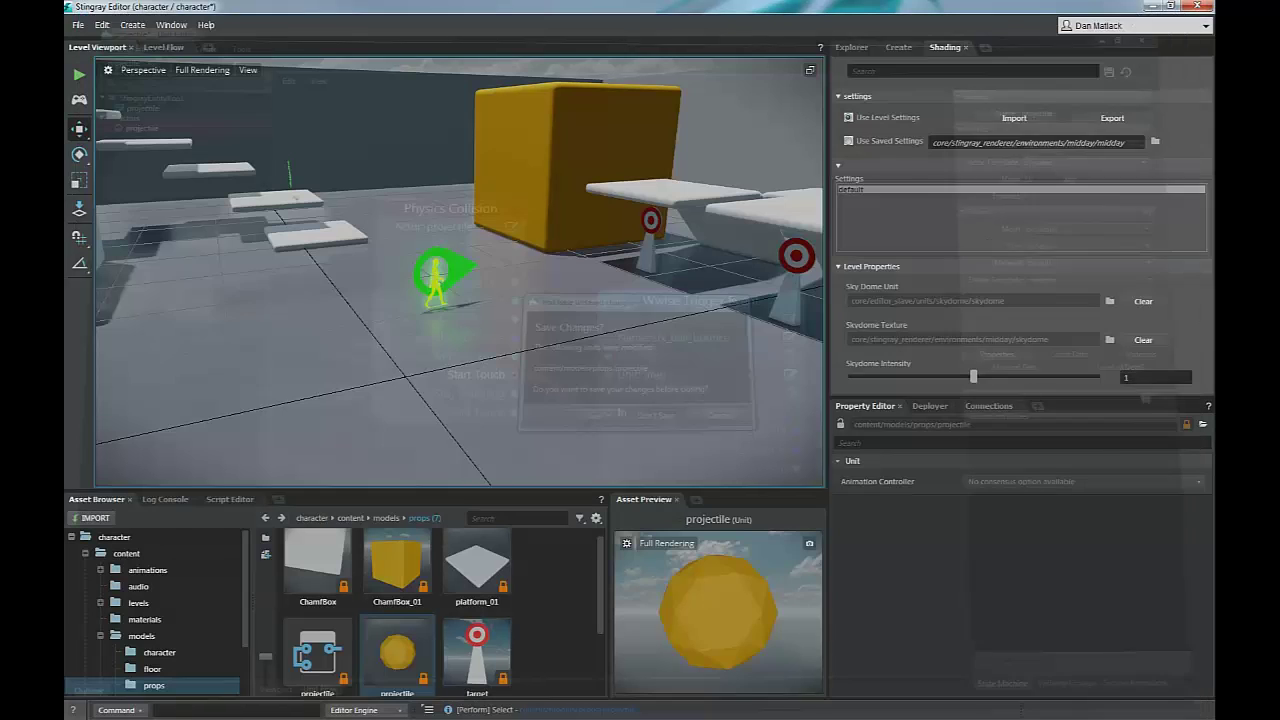
# - Run the Stingray project without saving the character level's changes, and start the game from its main menu
pyautogui.moveTo(459, 272)
pyautogui.mouseDown(button='right')
pyautogui.moveTo(430, 335)
pyautogui.moveTo(430, 272)
pyautogui.mouseUp(button='right')
pyautogui.press('s')
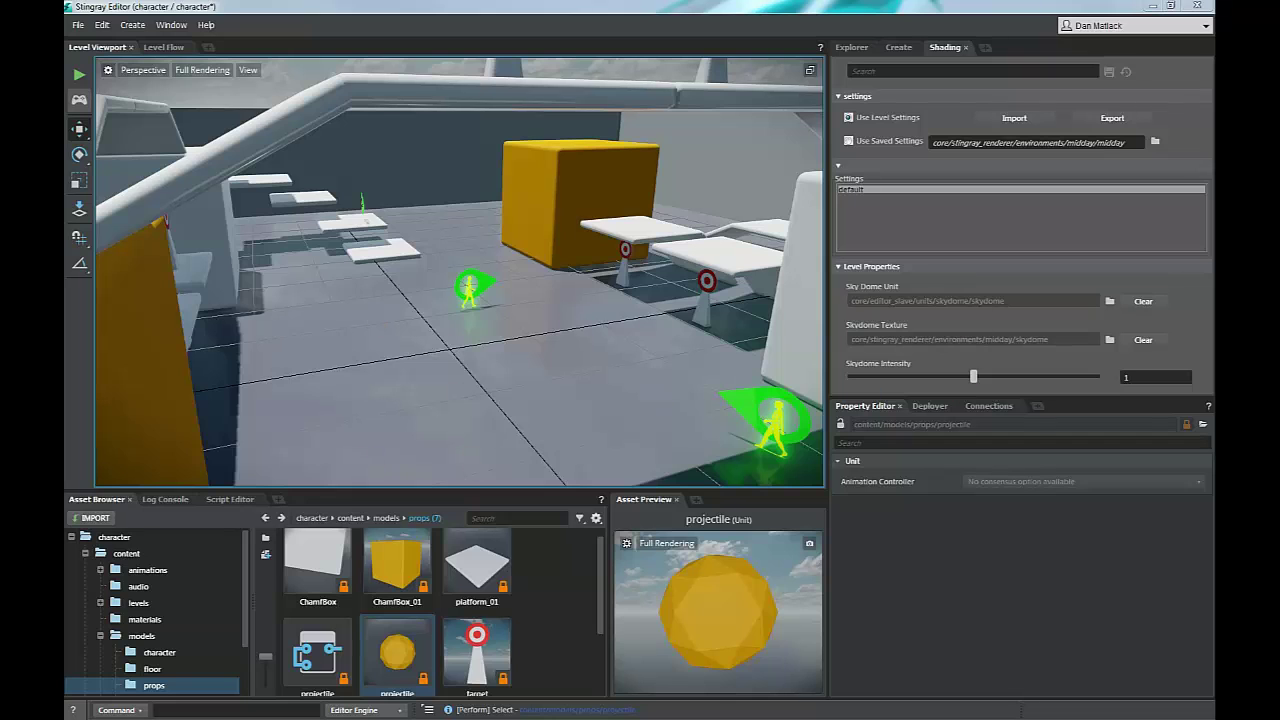
pyautogui.hotkey('ctrl', 'n')
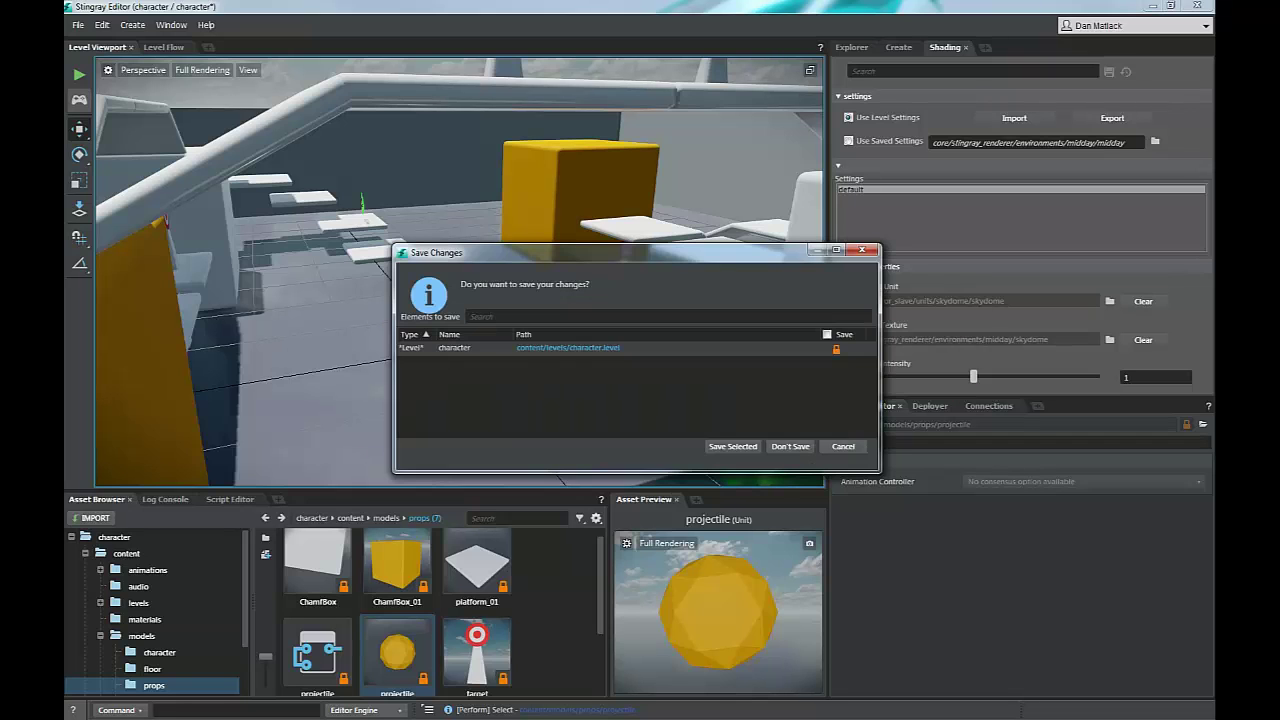
pyautogui.click(790, 446)
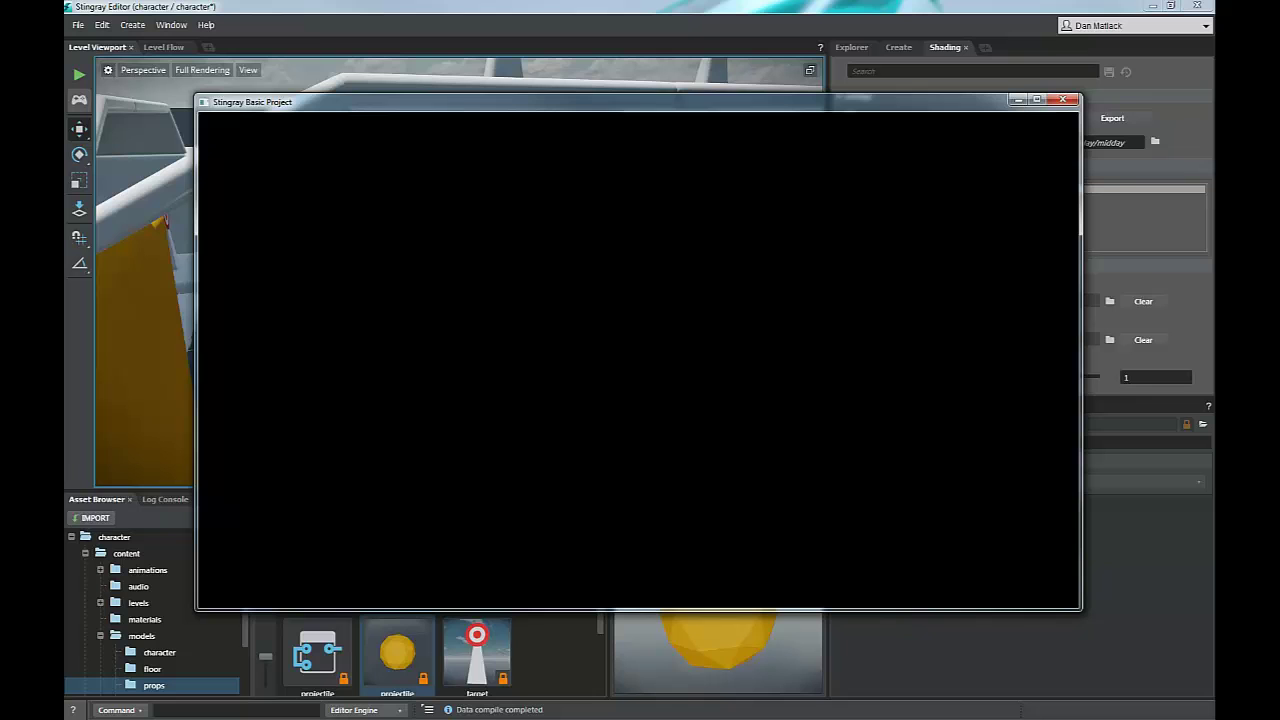
pyautogui.press('Return')
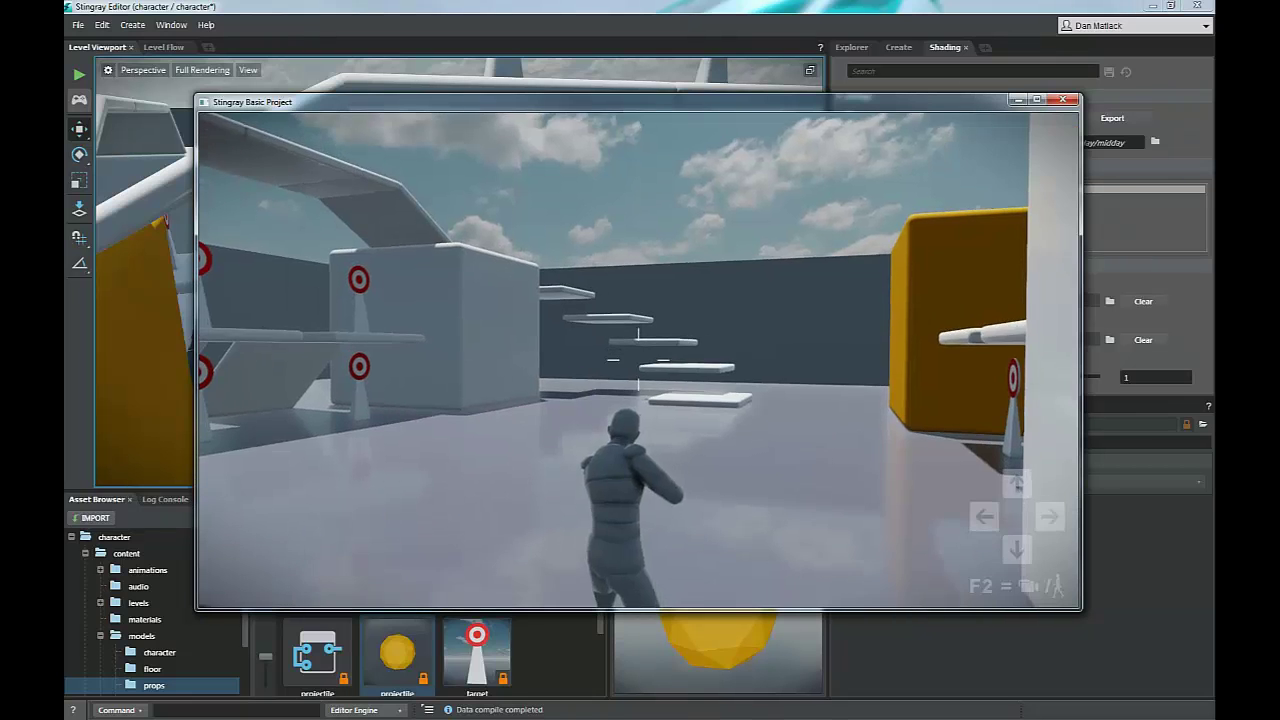
# - Play-test the level by moving the character forward and firing a projectile toward the far wall
pyautogui.press('w')
pyautogui.press('a')
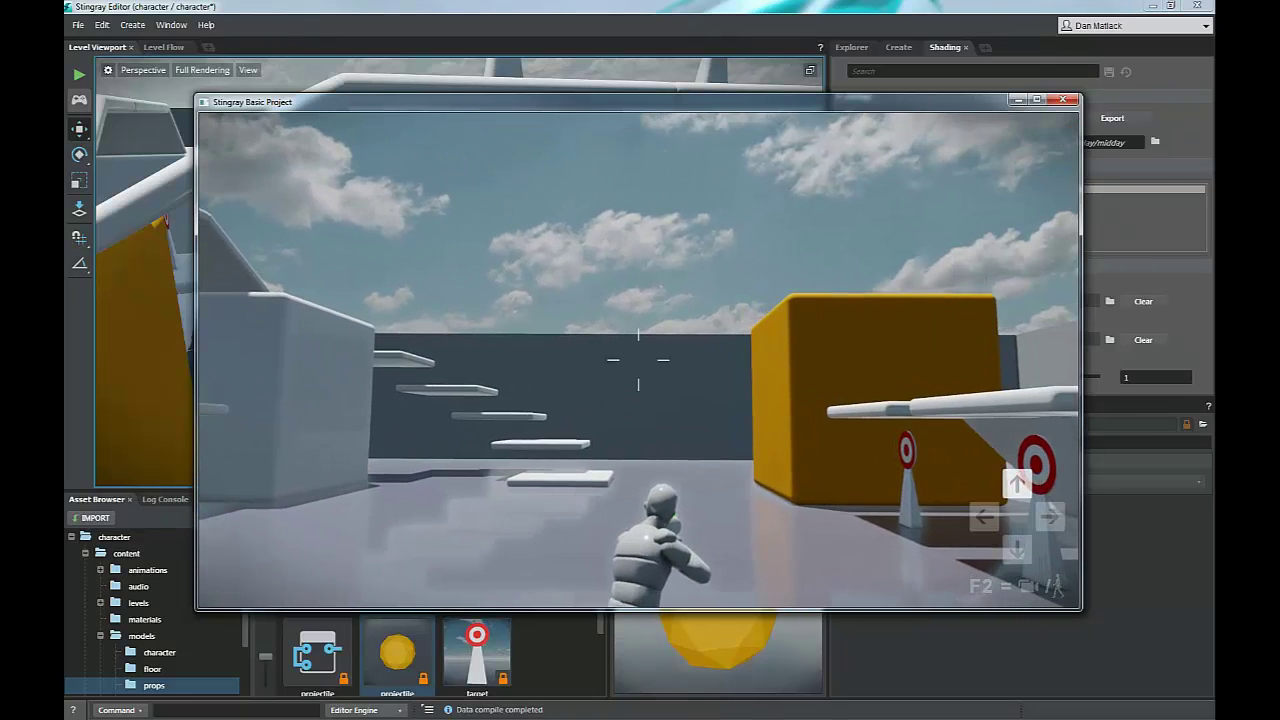
pyautogui.click(638, 360)
pyautogui.press('w')
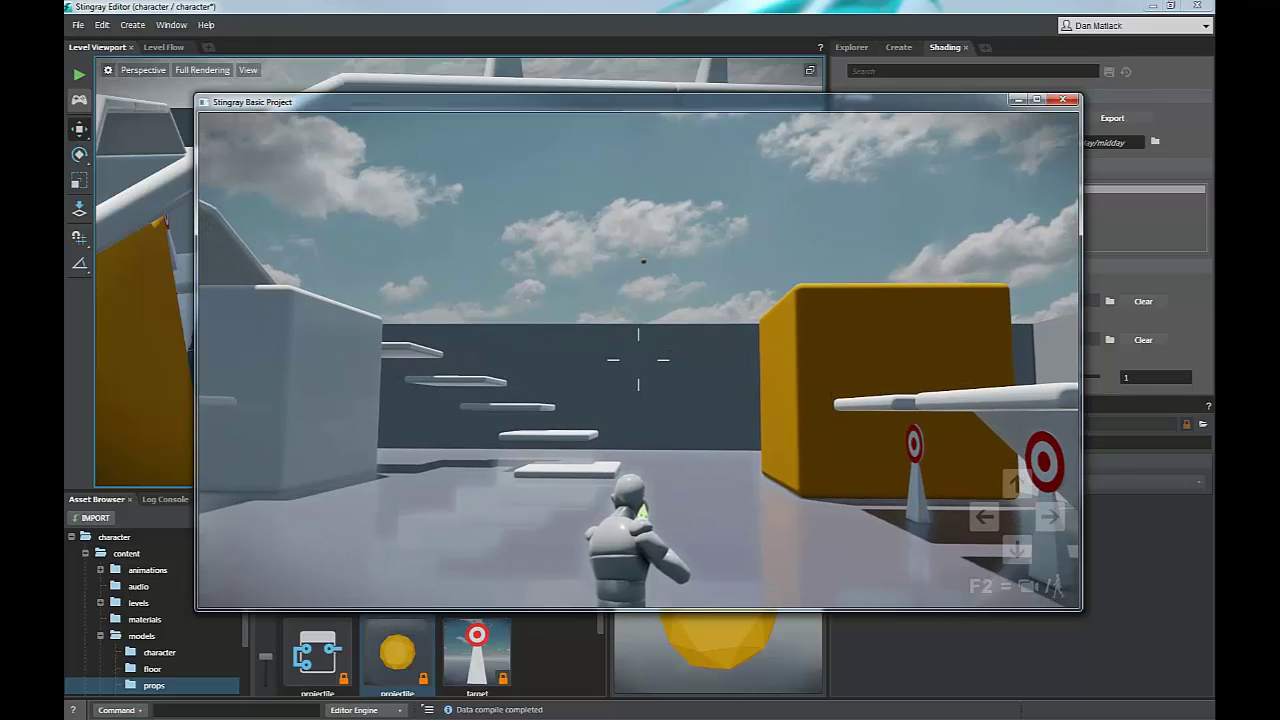
pyautogui.press('w')
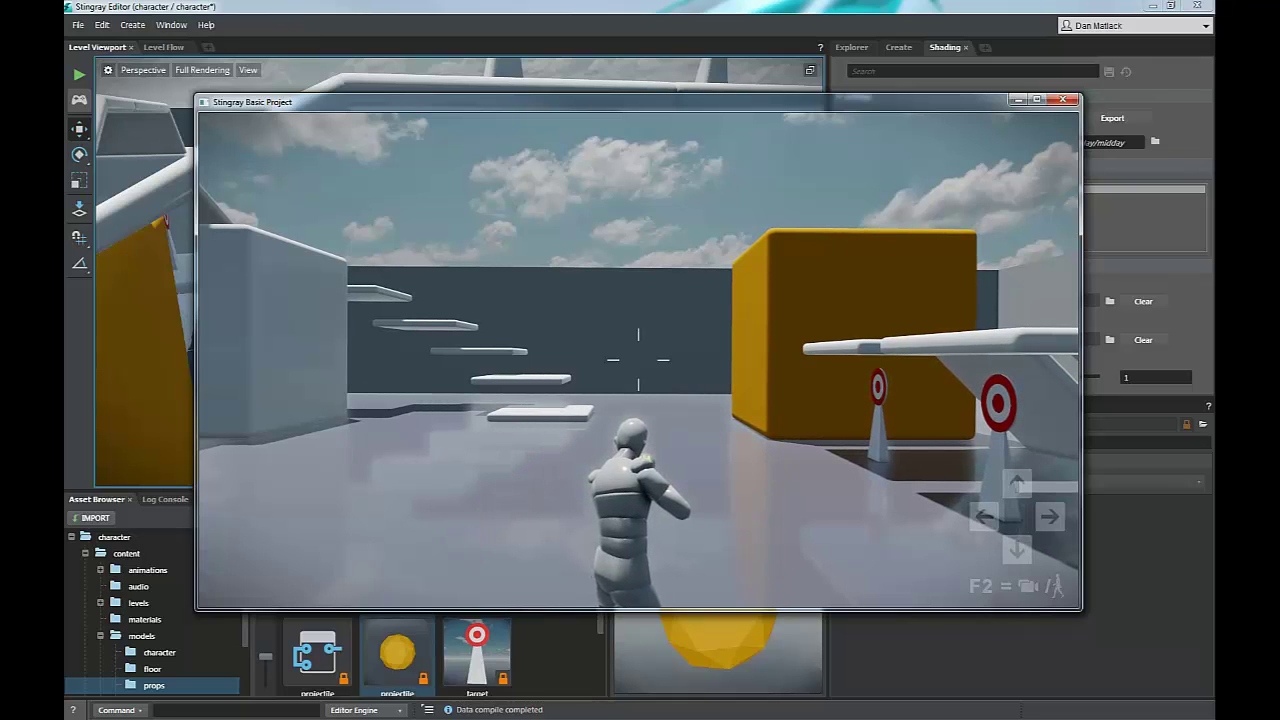
# - Exit the play-test to its main menu, quit the game and view the whole level in the editor viewport
pyautogui.press('Escape')
pyautogui.click(638, 369)
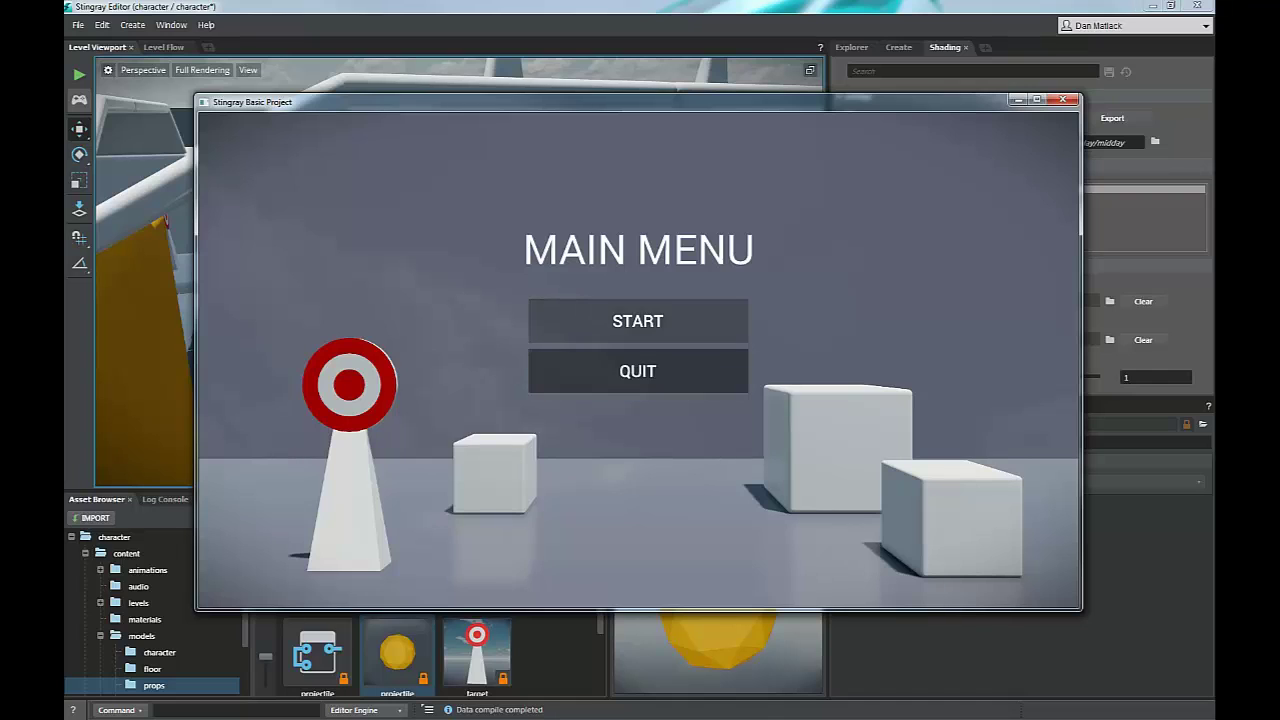
pyautogui.press('Escape')
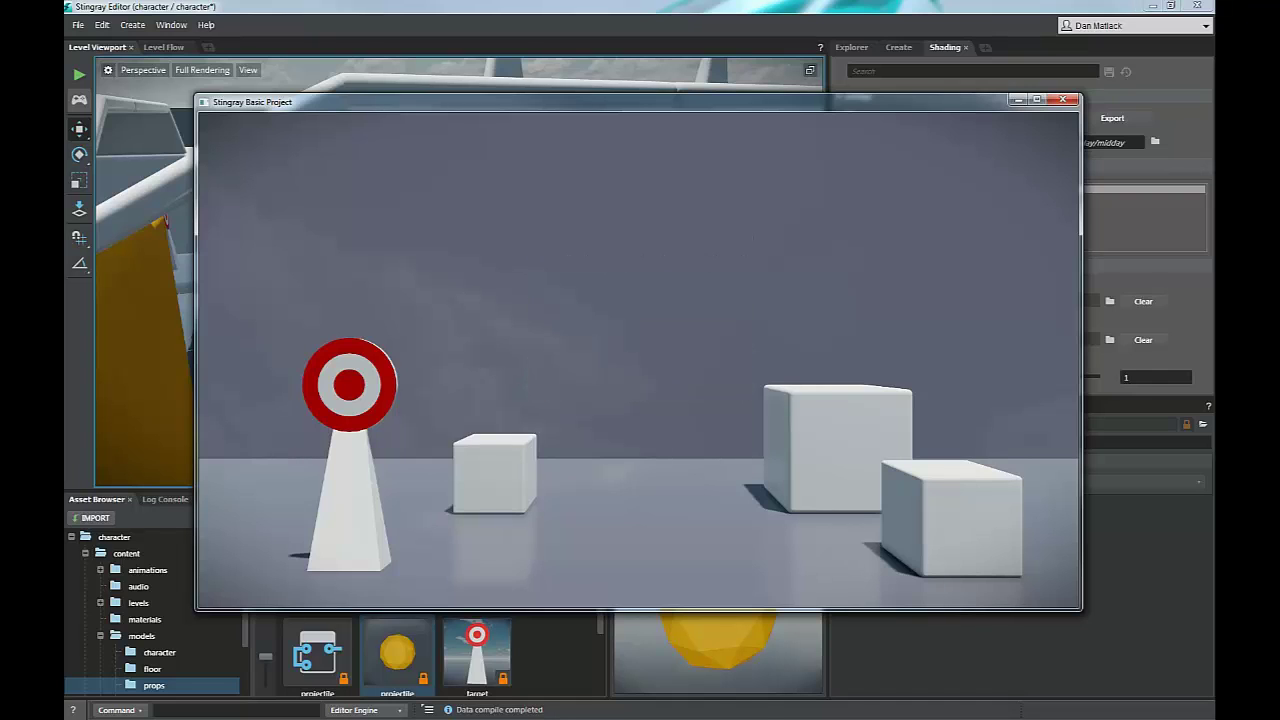
pyautogui.hotkey('alt', 'F4')
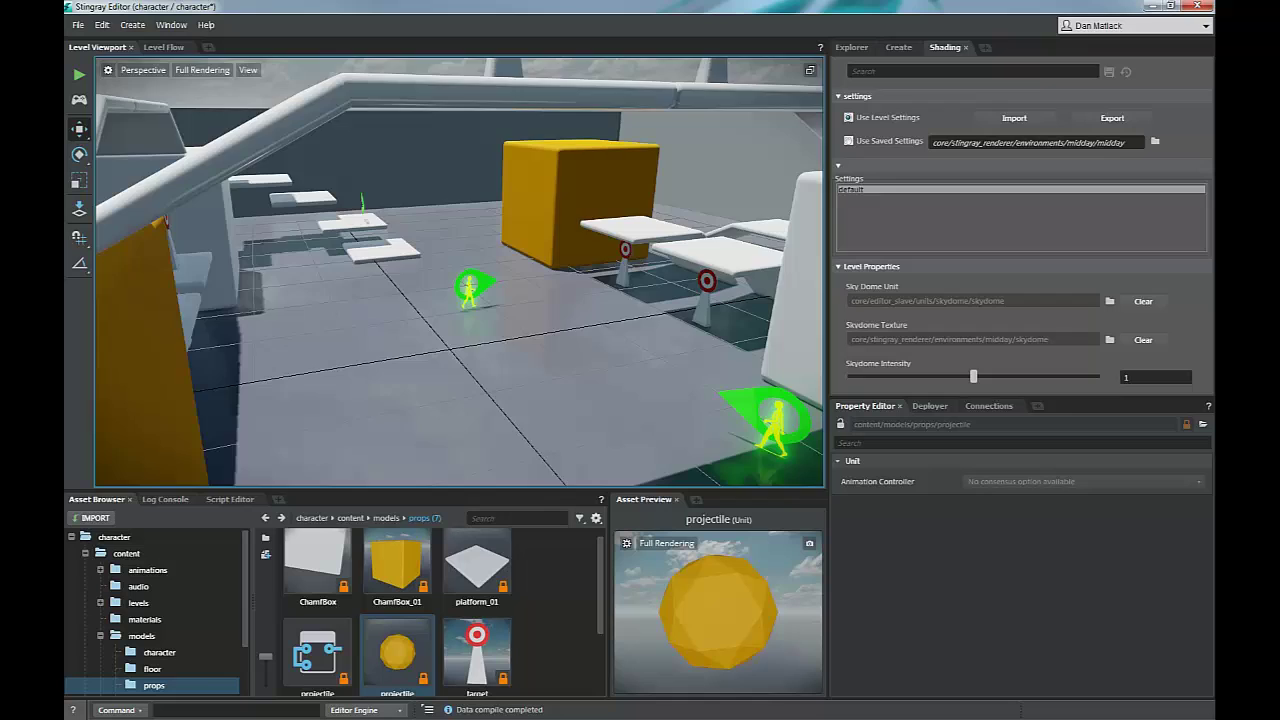
pyautogui.moveTo(460, 272); pyautogui.dragTo(545, 216, button='right')
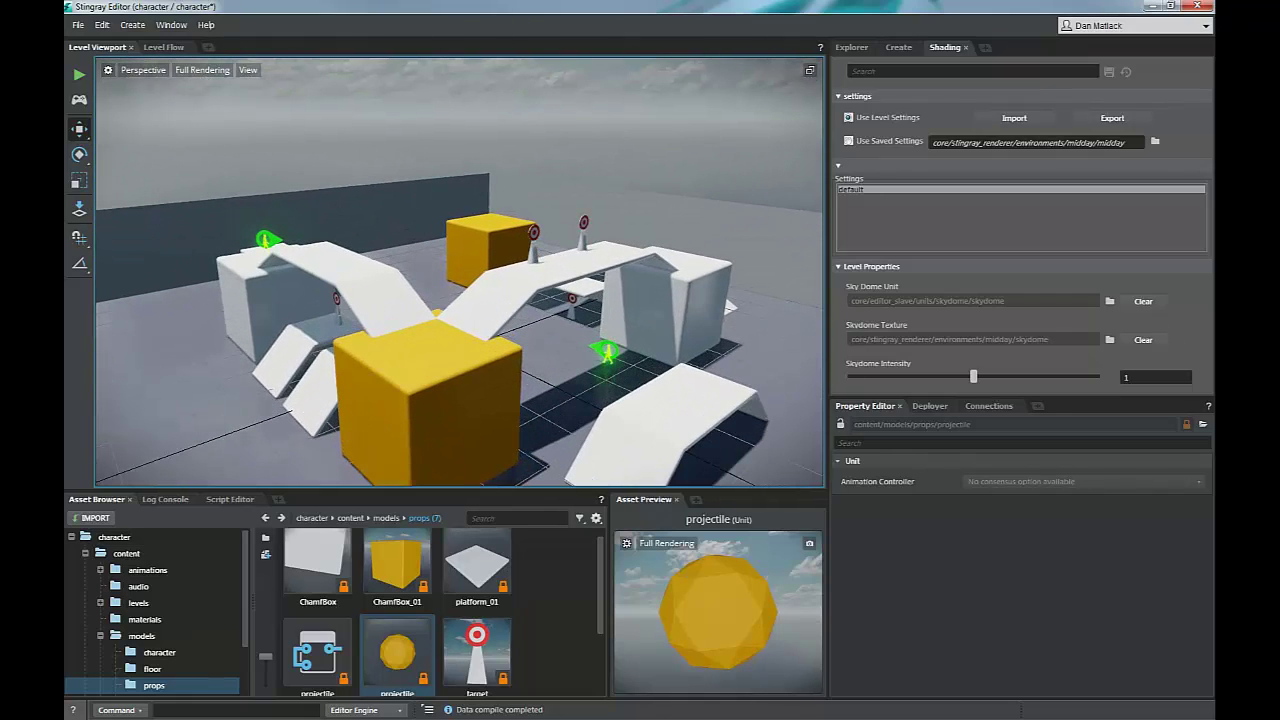